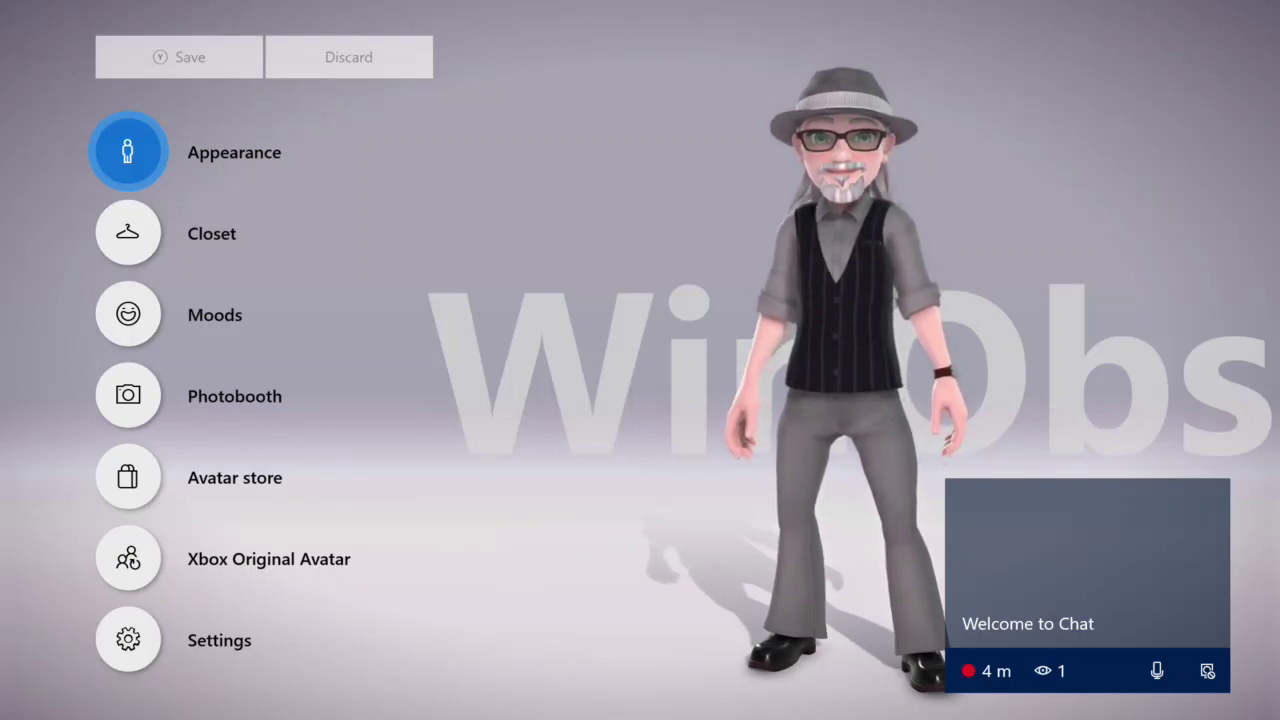
# Step: Open the console's Broadcast options for the current Mixer stream
pyautogui.press('super')
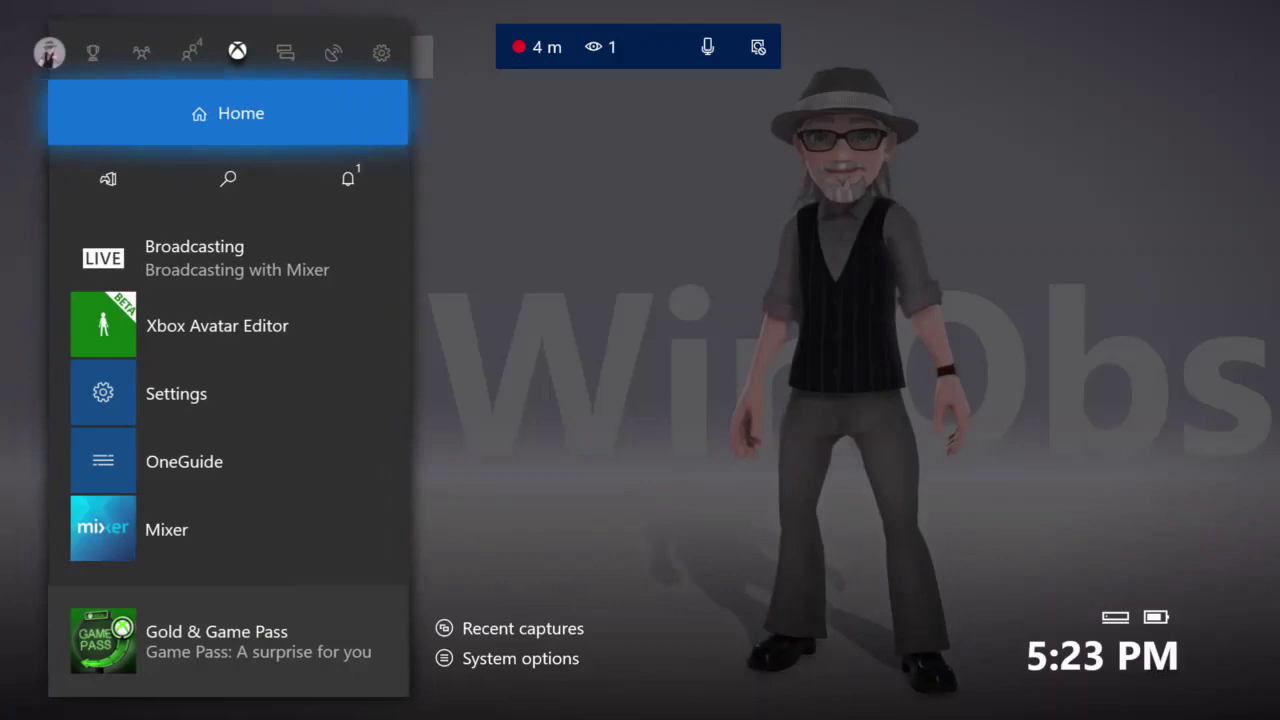
pyautogui.press('Right')
pyautogui.press('Right')
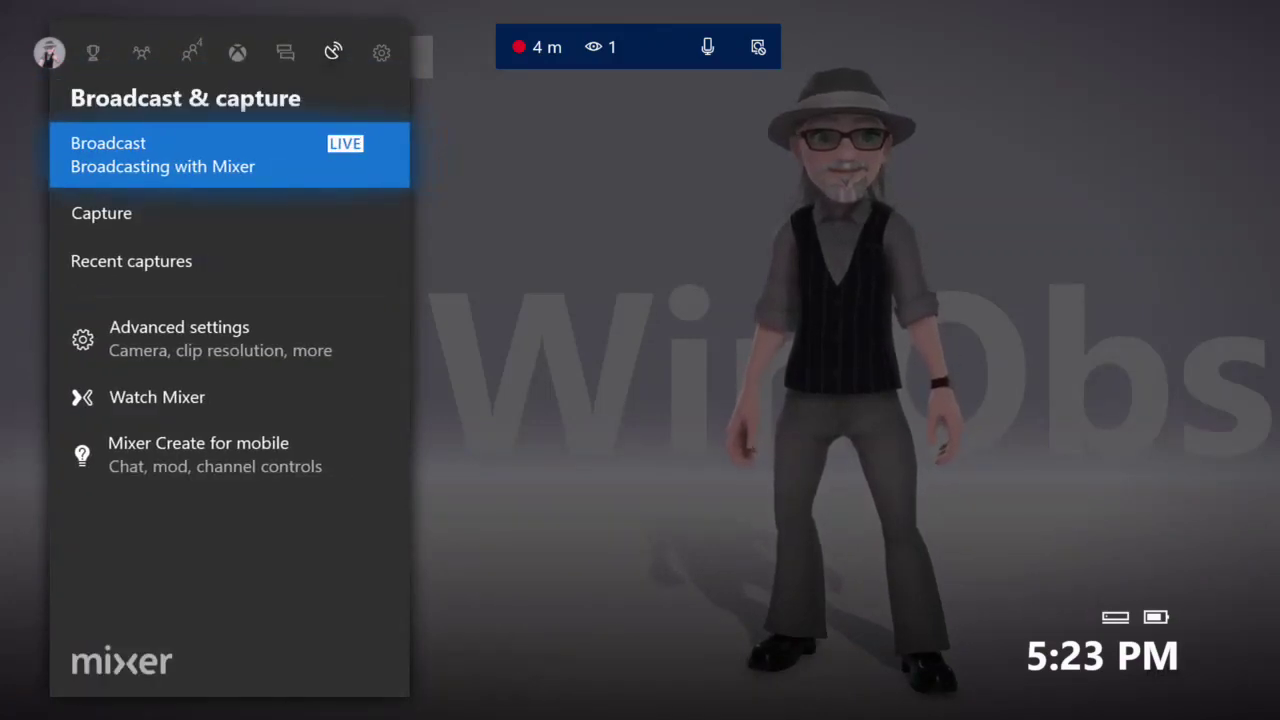
pyautogui.press('Down')
pyautogui.press('Down')
pyautogui.press('Down')
pyautogui.press('Up')
pyautogui.press('Up')
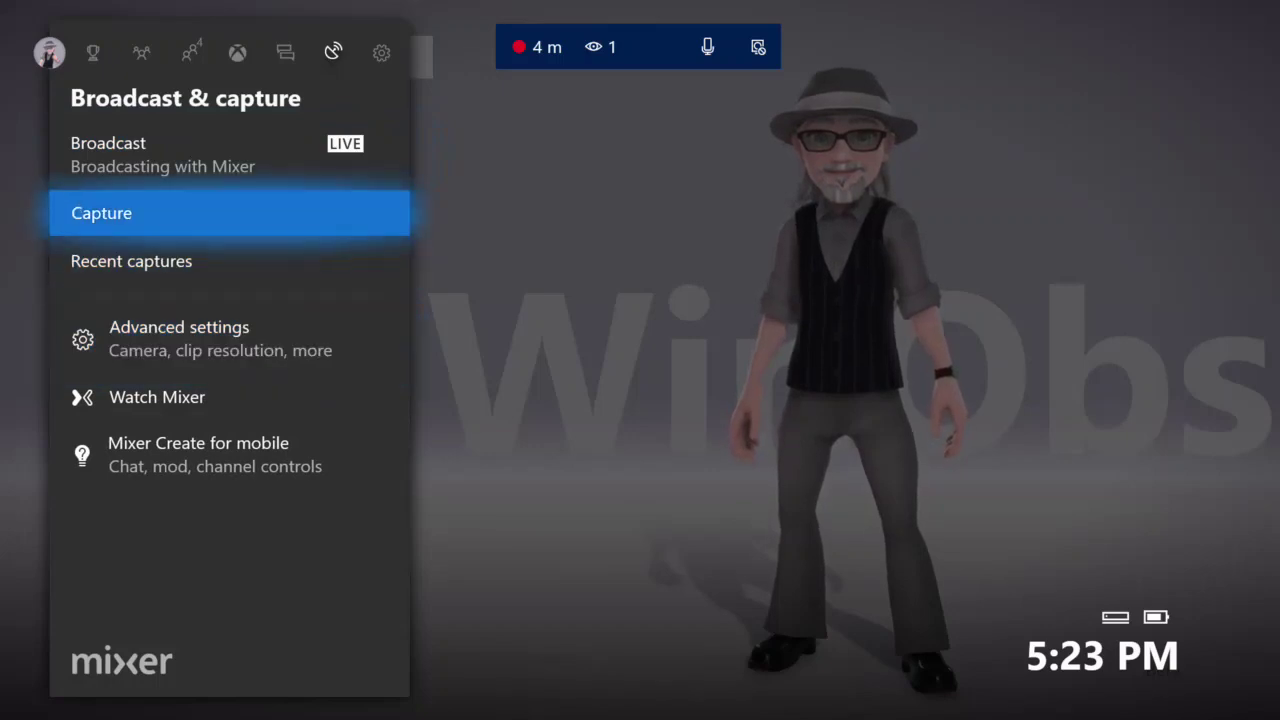
pyautogui.press('Up')
pyautogui.press('Return')
# Step: Look through the broadcast options from Chat to Broadcast everything, and return to the avatar editor
pyautogui.press('Down')
pyautogui.press('Down')
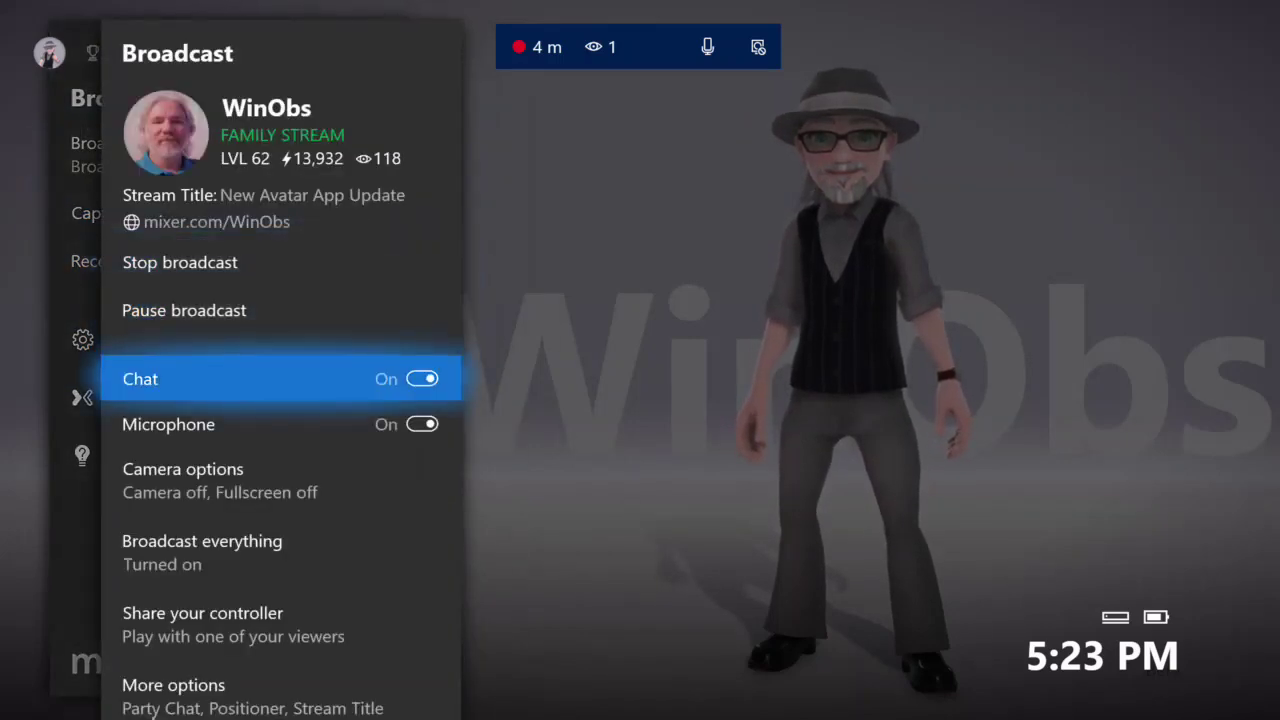
pyautogui.press('Down')
pyautogui.press('Down')
pyautogui.press('Down')
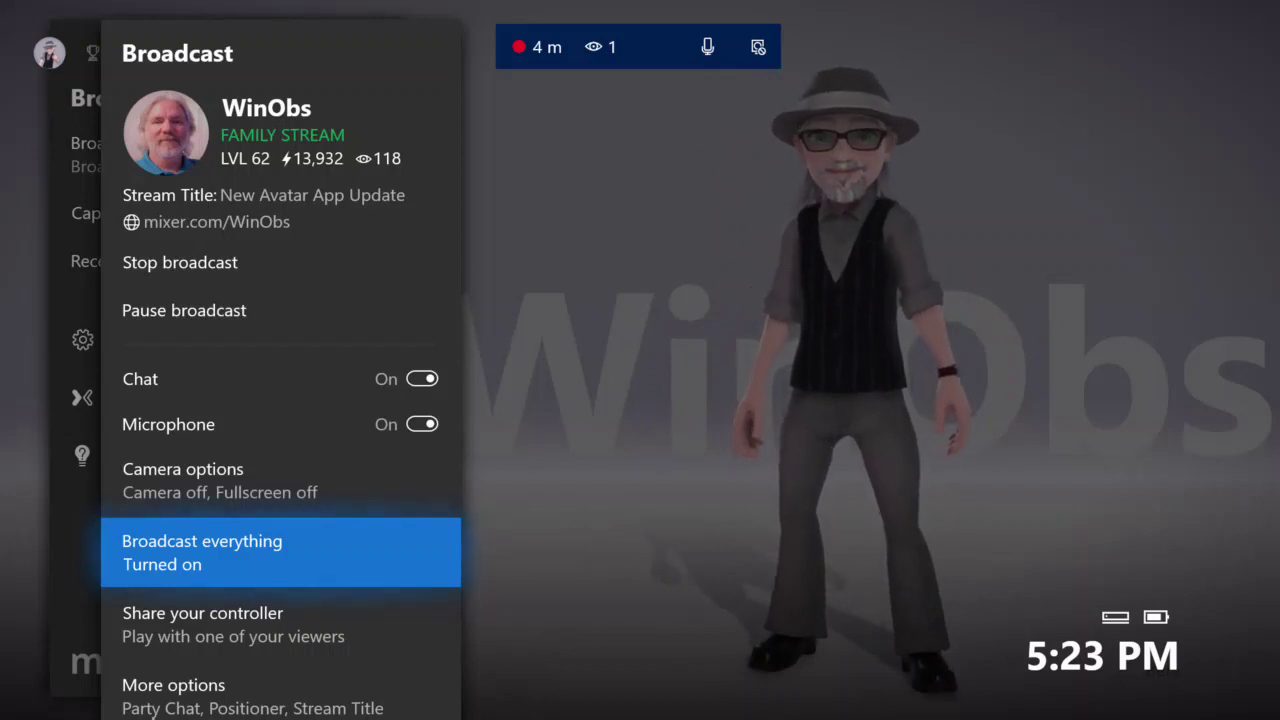
pyautogui.press('Escape')
pyautogui.press('Escape')
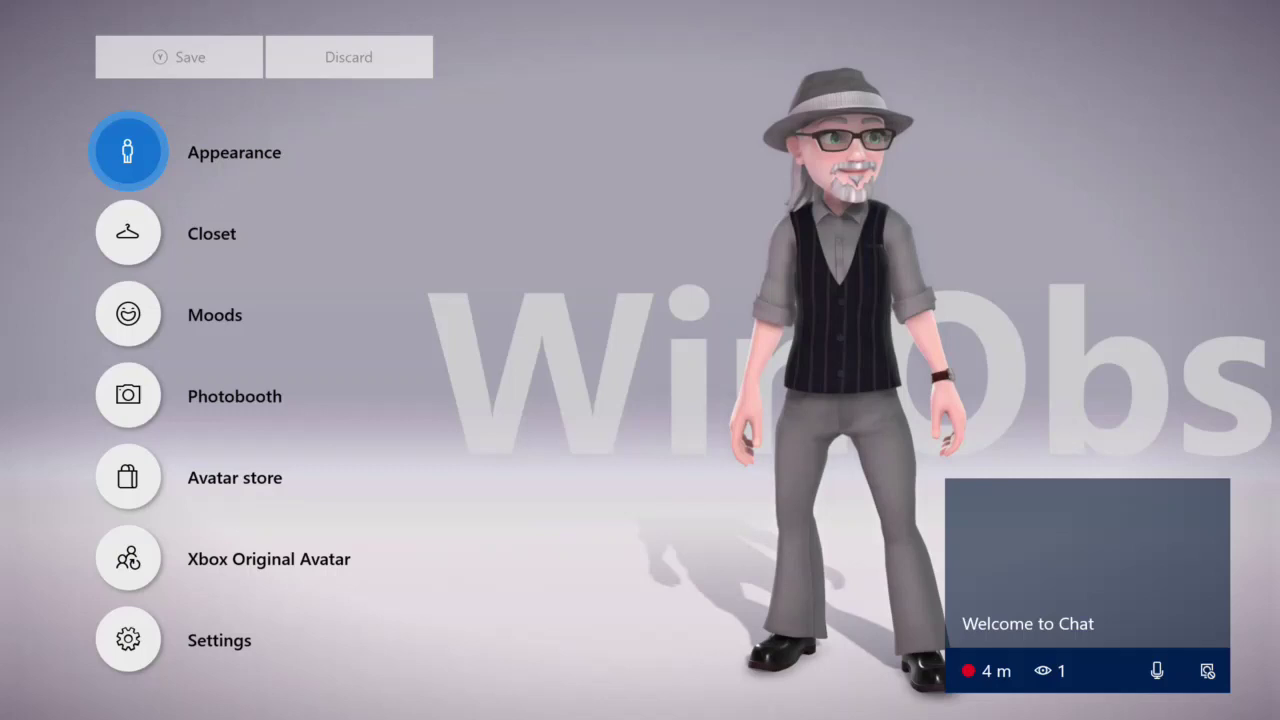
# Step: Change the avatar's facial hair to the Groomed beard
pyautogui.press('Return')
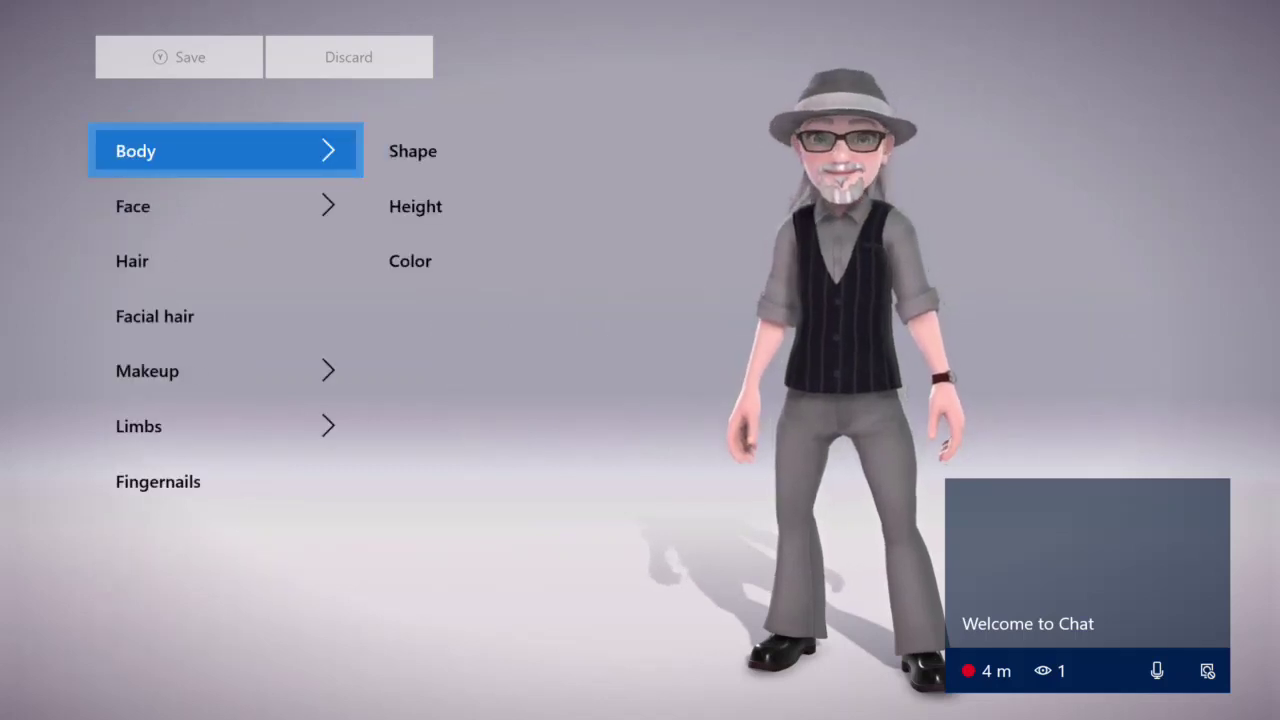
pyautogui.press('Down')
pyautogui.press('Down')
pyautogui.press('Down')
pyautogui.press('Return')
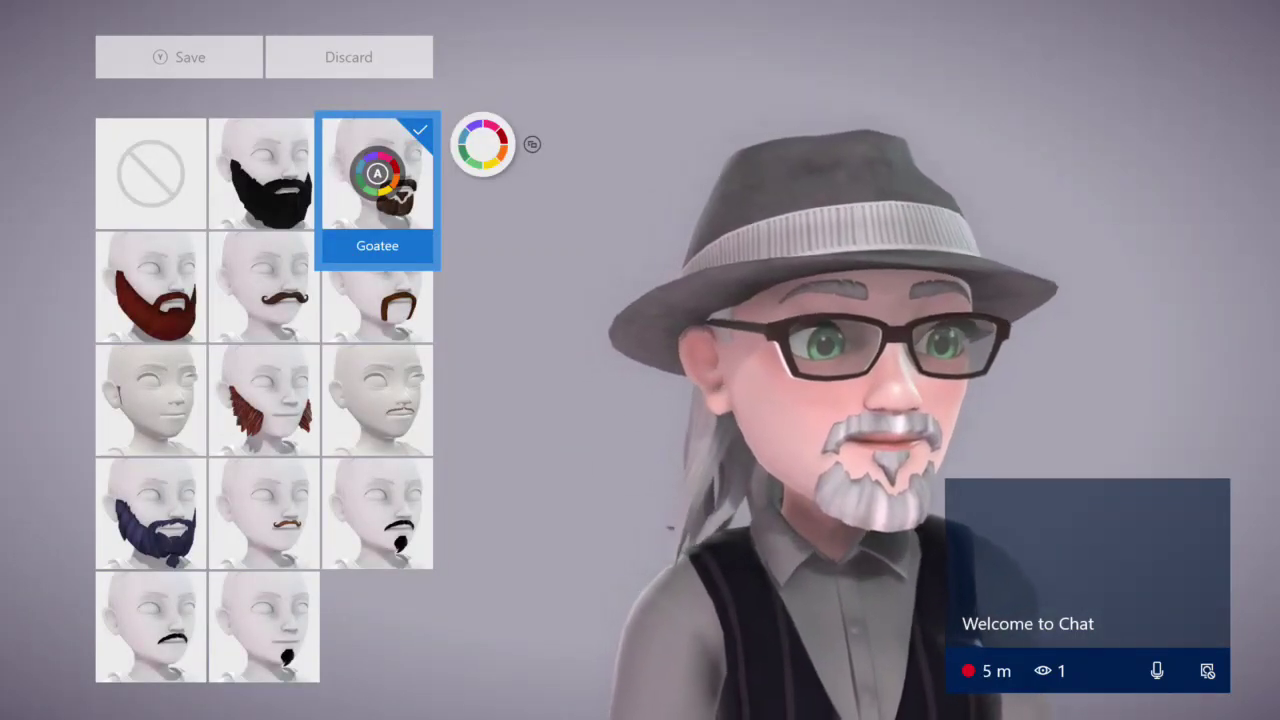
pyautogui.press('Left')
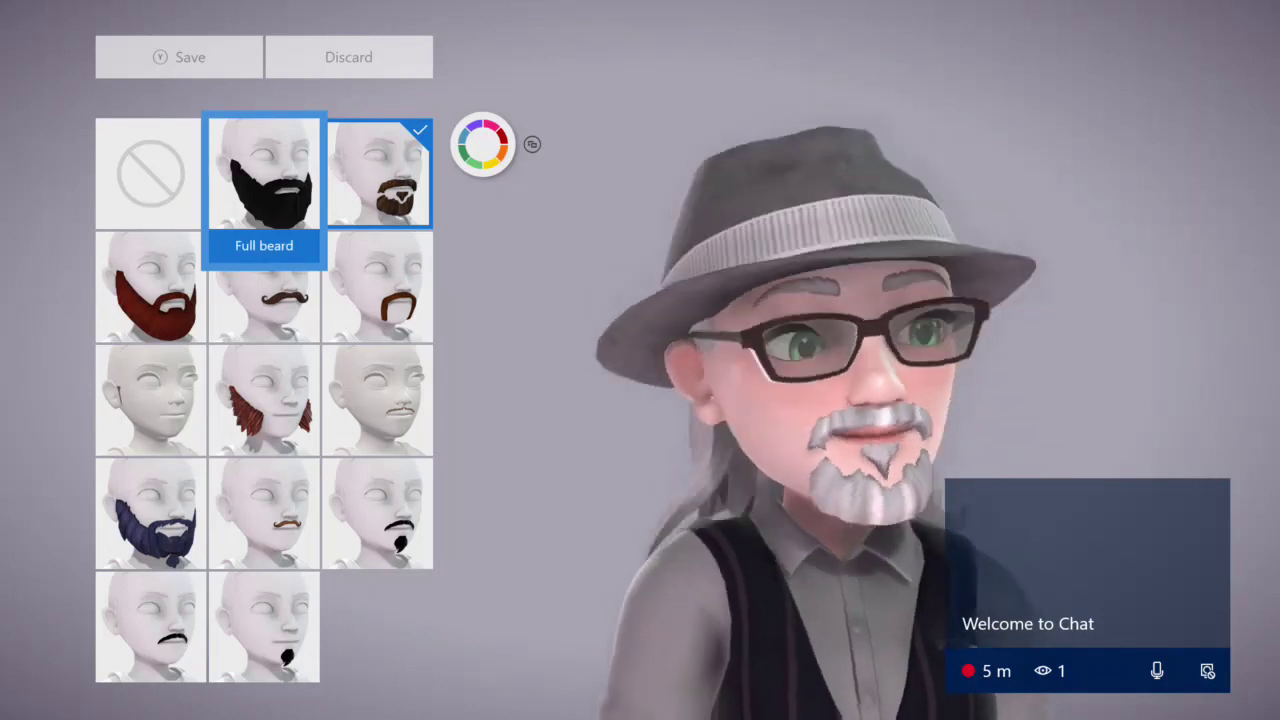
pyautogui.press('Left')
pyautogui.press('Down')
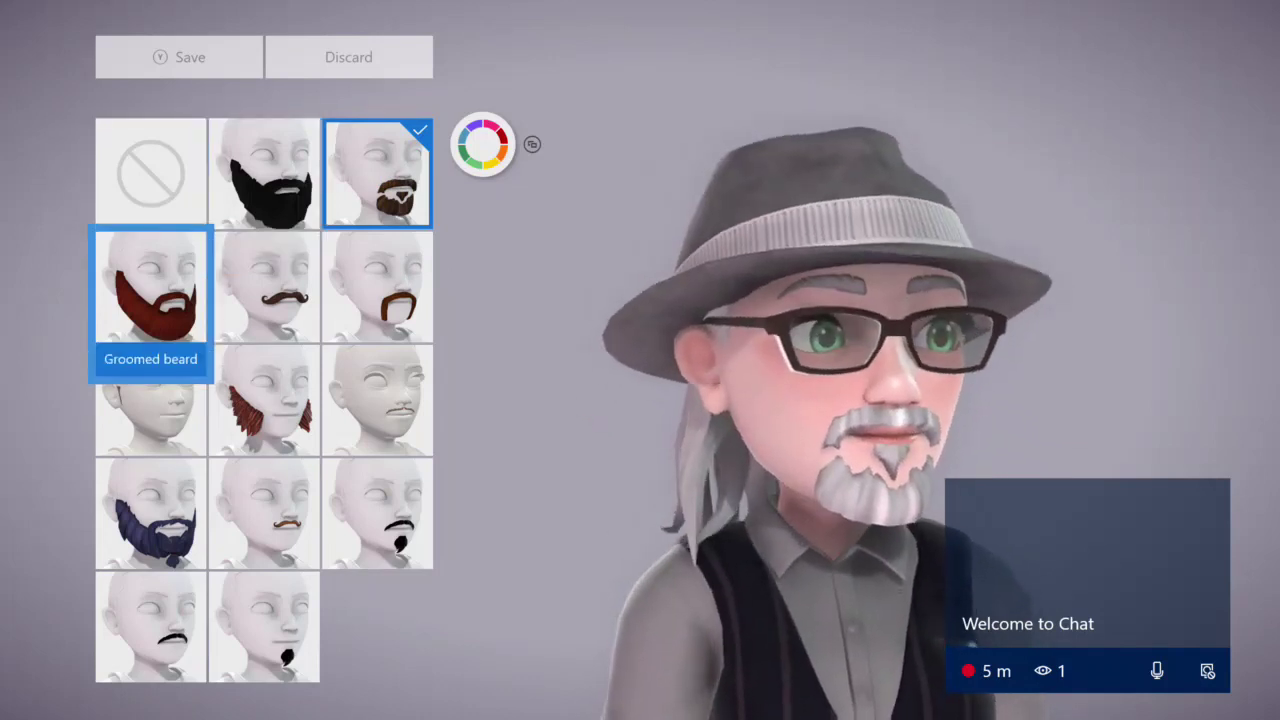
pyautogui.press('Return')
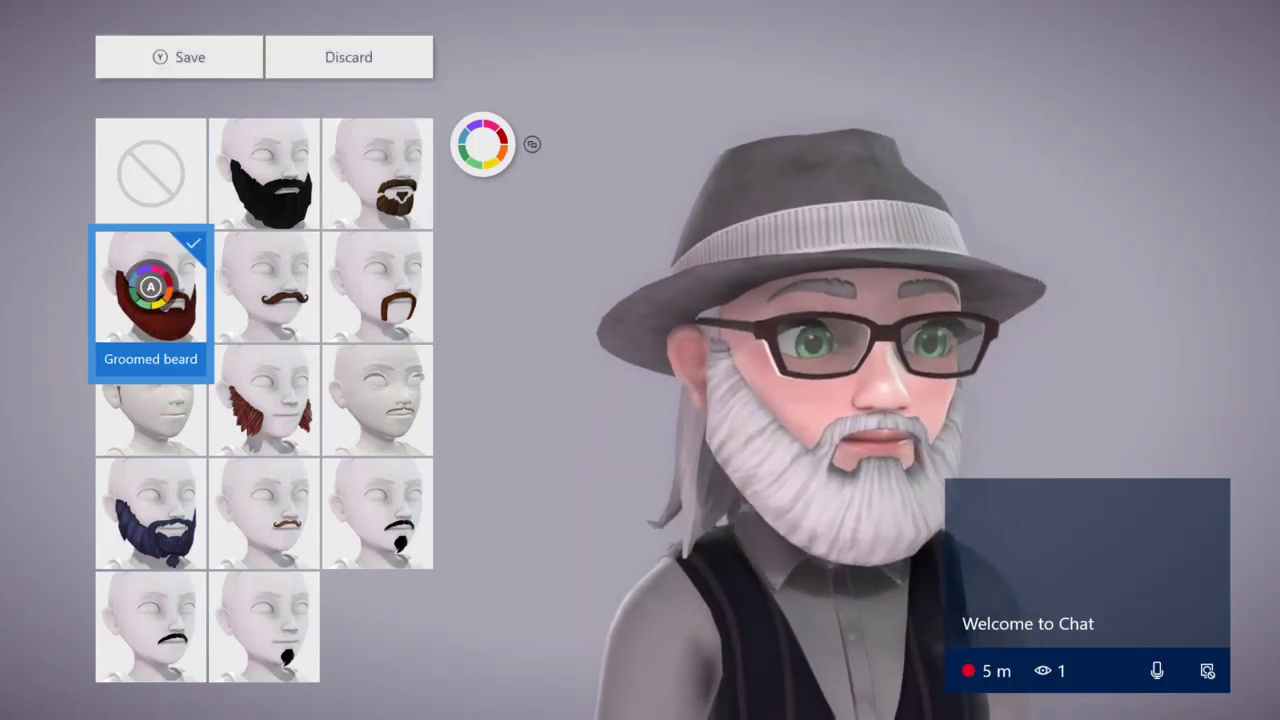
# Step: Switch the avatar's facial hair back to the Goatee
pyautogui.press('Up')
pyautogui.press('Right')
pyautogui.press('Right')
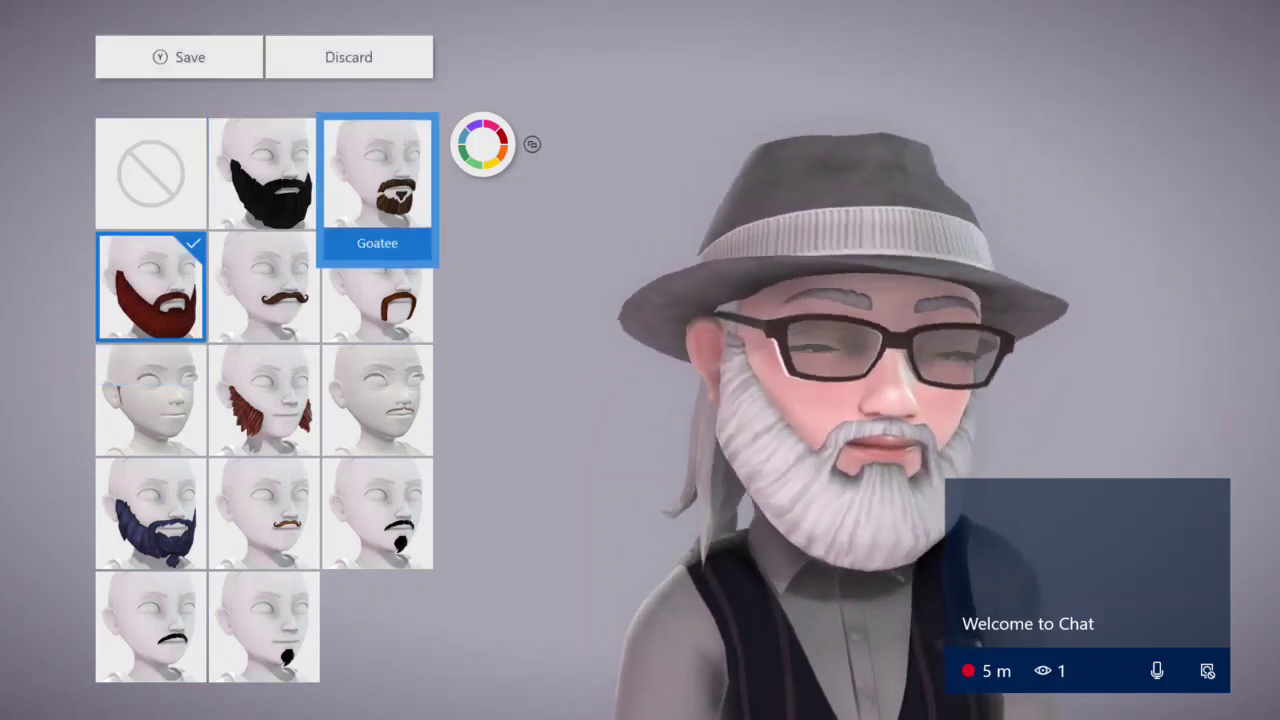
pyautogui.press('Return')
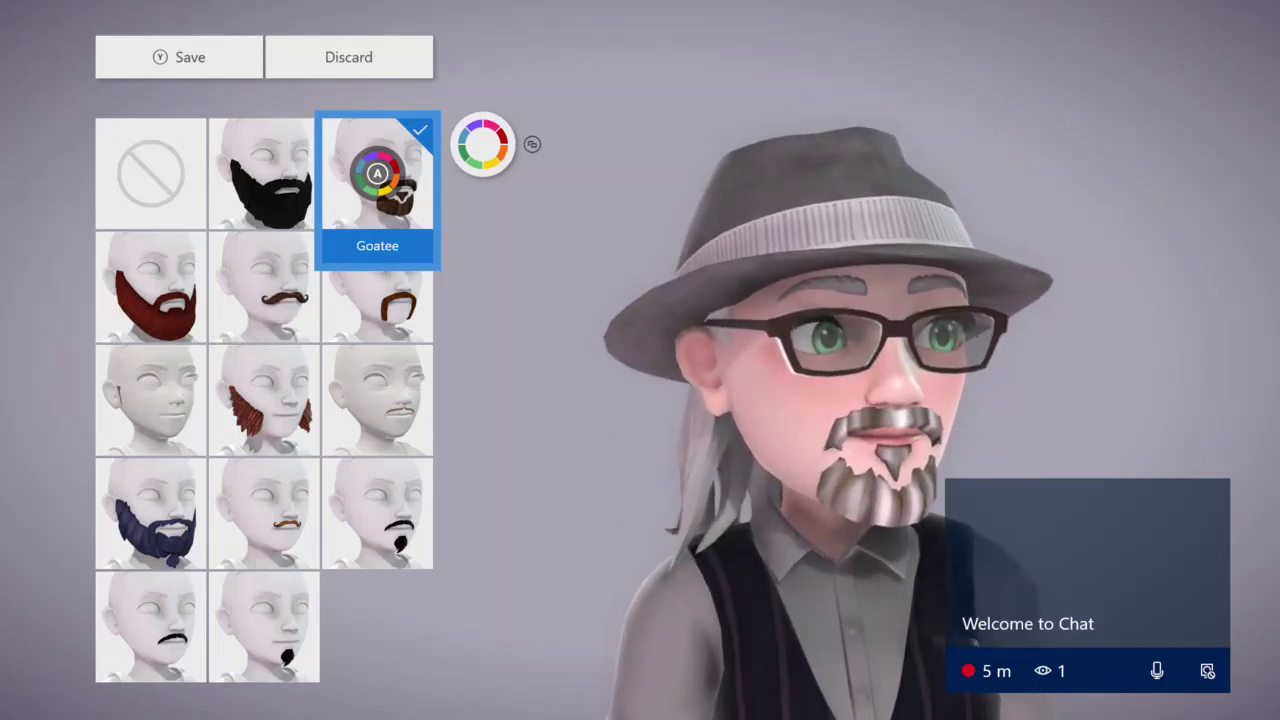
# Step: Discard the unsaved facial hair changes to the avatar
pyautogui.press('Up')
pyautogui.press('Return')
pyautogui.press('Left')
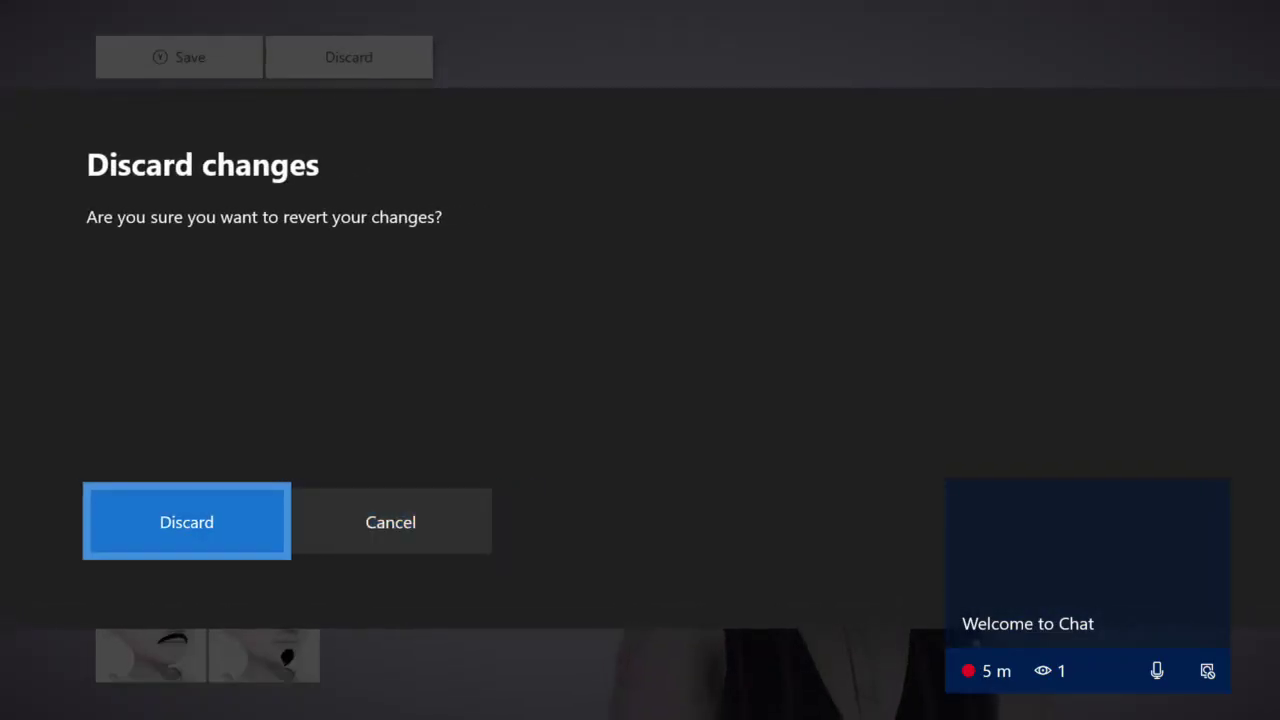
pyautogui.press('Return')
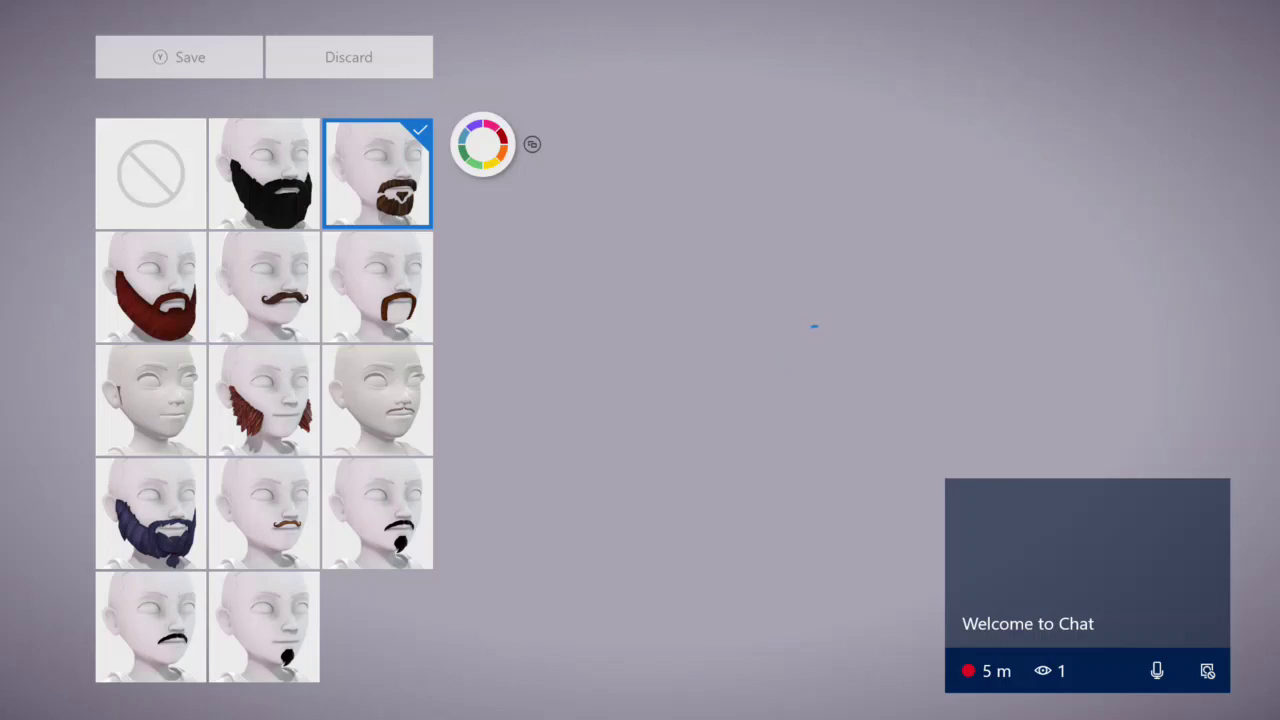
# Step: Relaunch Xbox Avatar Editor from the console's Home screen and open the Avatar store
pyautogui.press('super')
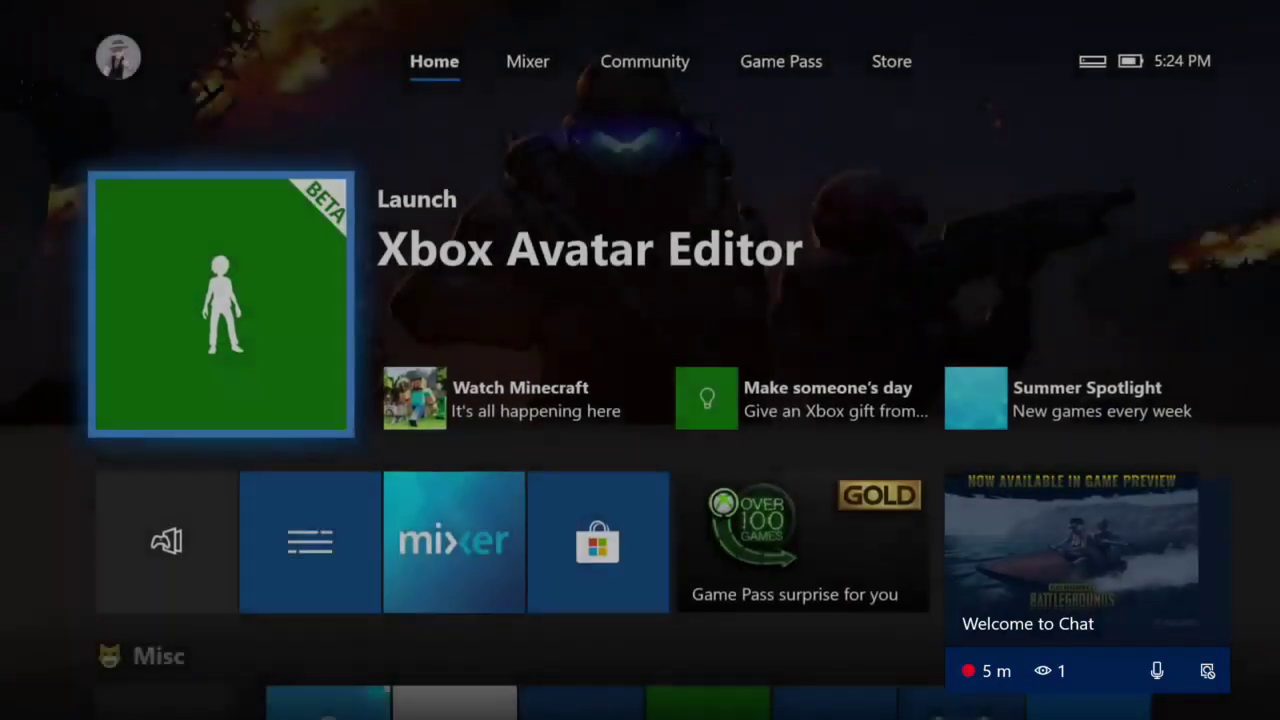
pyautogui.press('Return')
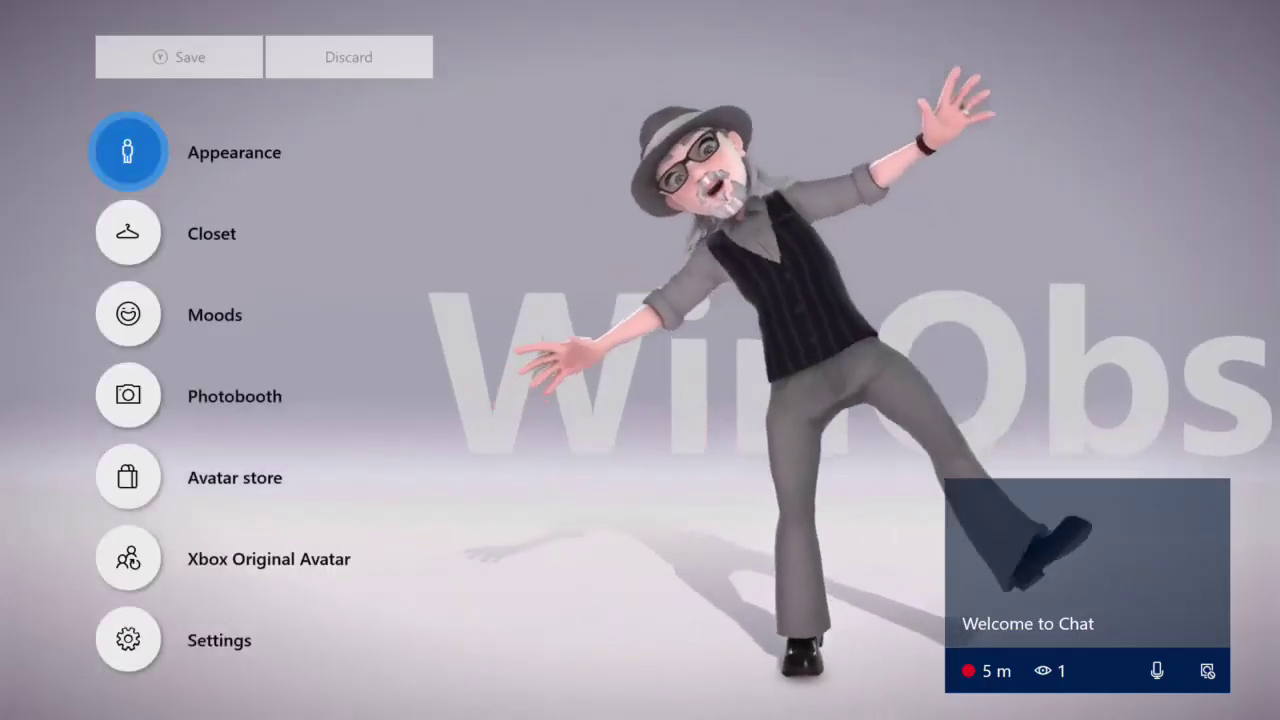
pyautogui.press('Down')
pyautogui.press('Down')
pyautogui.press('Down')
pyautogui.press('Down')
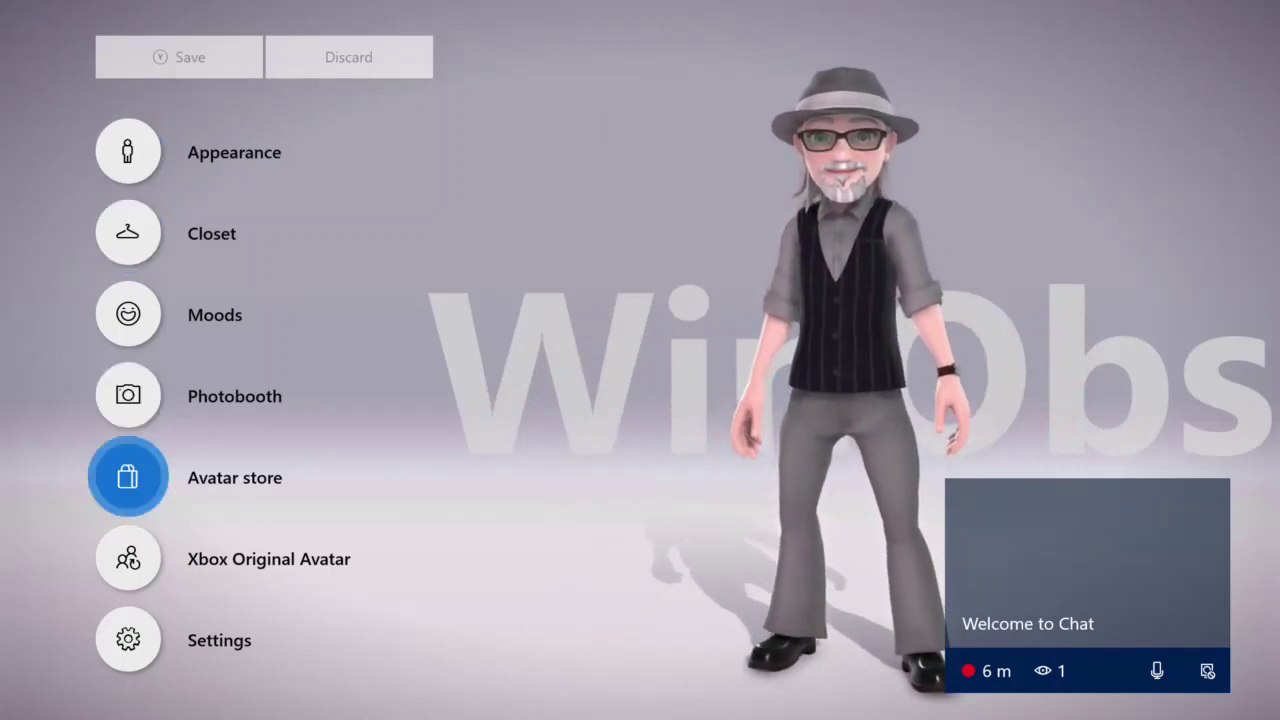
pyautogui.press('Return')
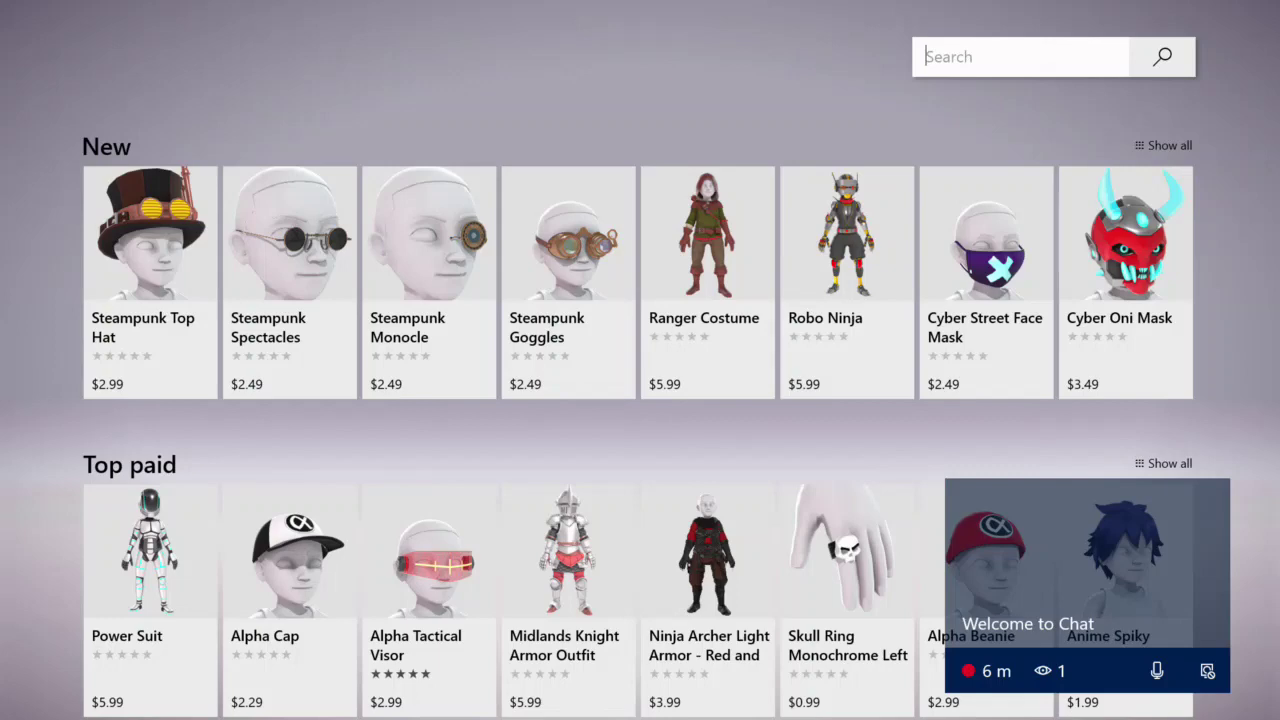
# Step: Browse the New, Top paid, Top free and Best-rated sections of the avatar store
pyautogui.click(1163, 145)
pyautogui.click(152, 282)
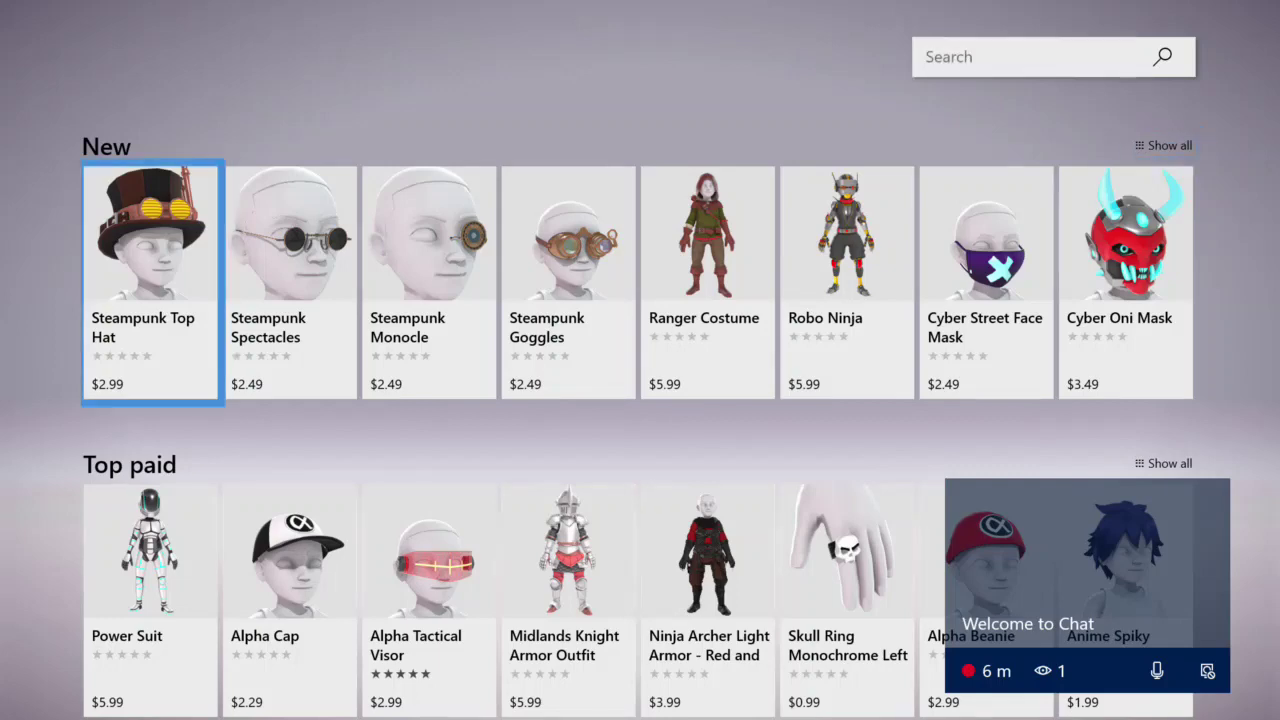
pyautogui.click(290, 282)
pyautogui.click(1163, 463)
pyautogui.click(150, 600)
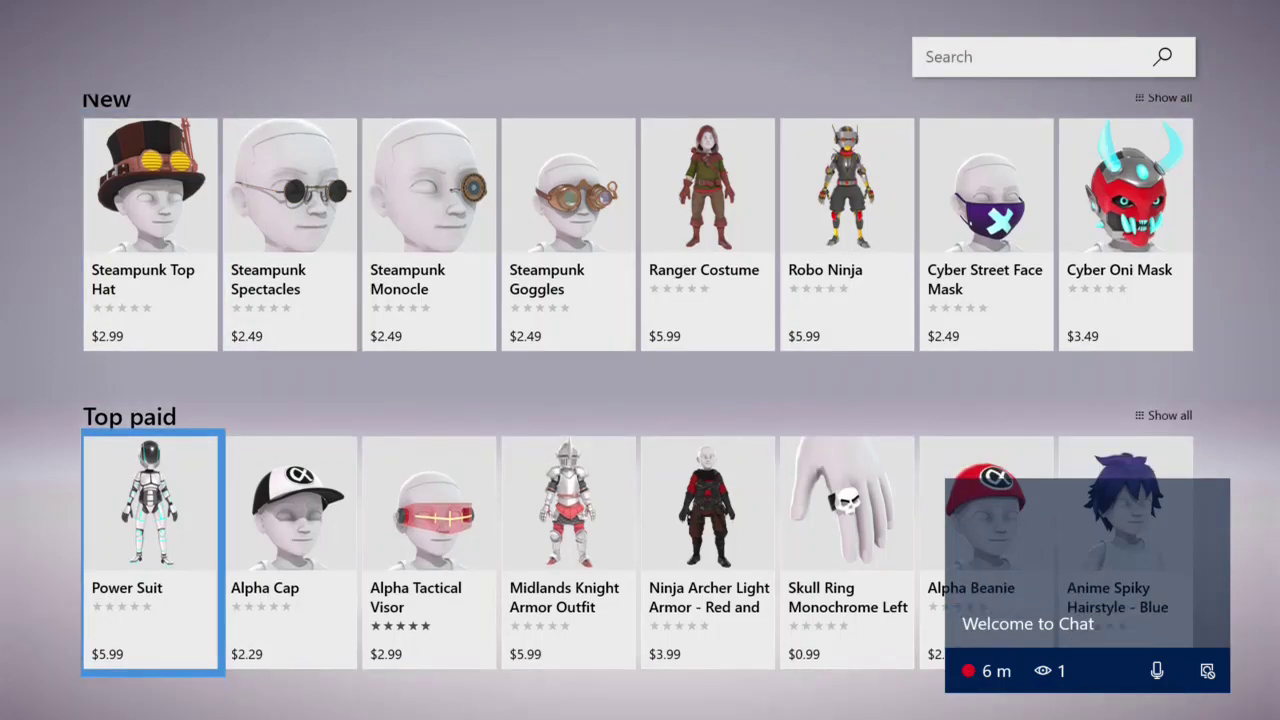
pyautogui.click(152, 695)
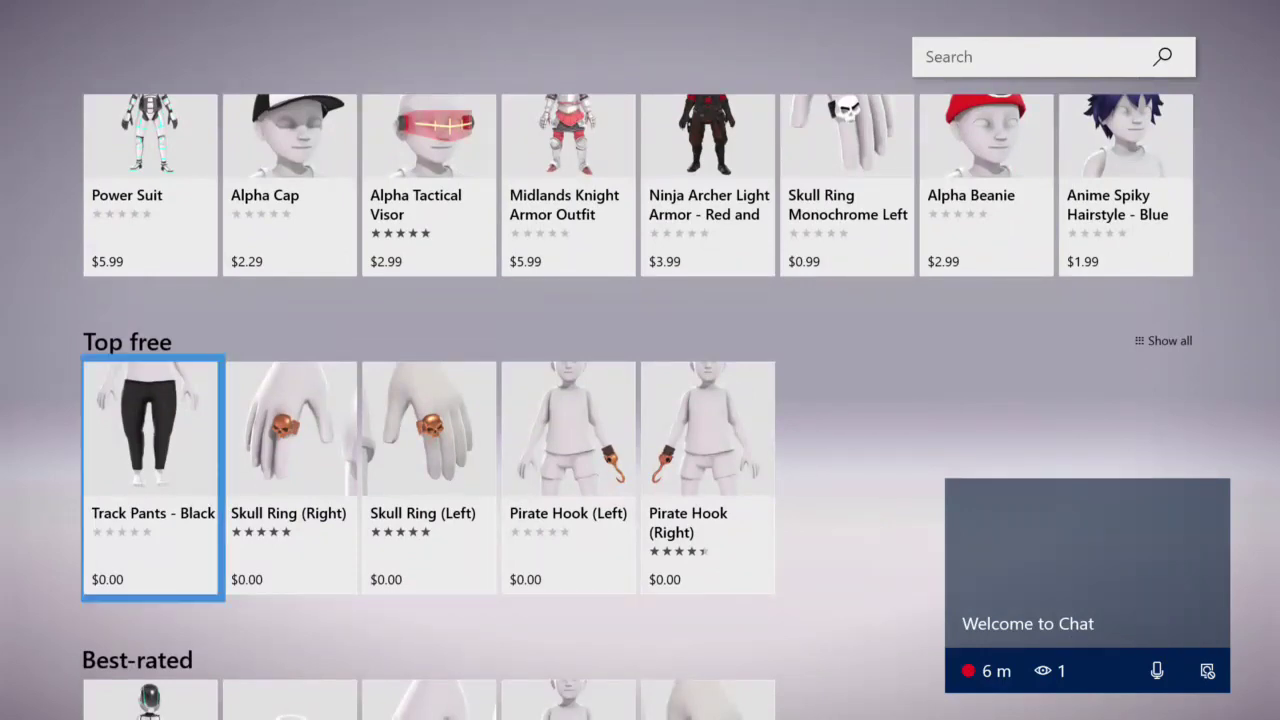
pyautogui.click(150, 700)
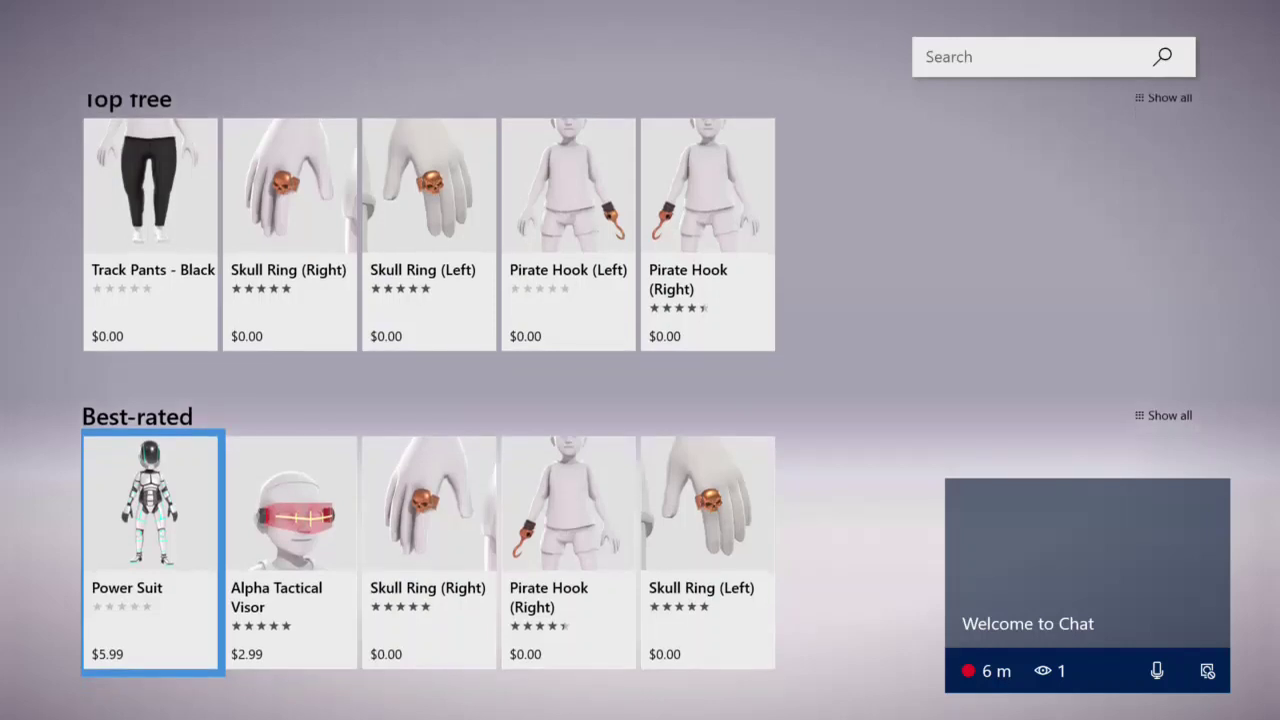
pyautogui.click(290, 550)
pyautogui.click(430, 550)
pyautogui.click(1163, 415)
pyautogui.click(150, 235)
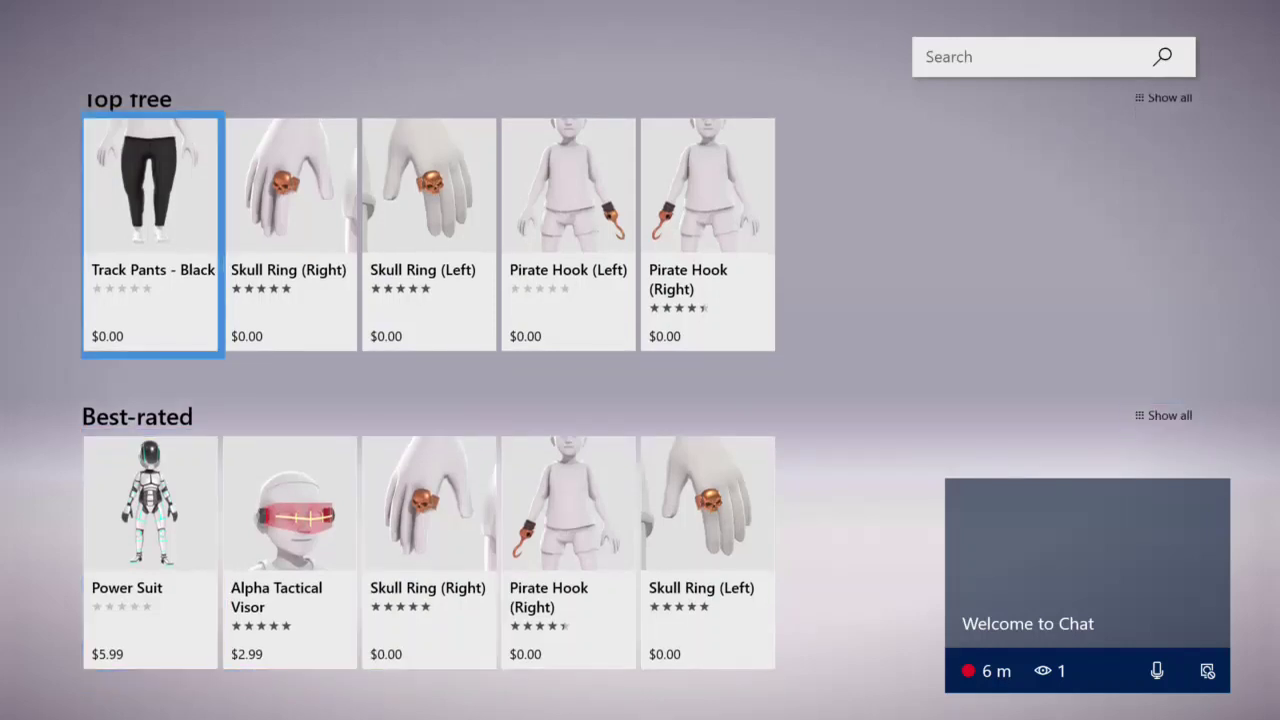
# Step: Show all Top free items and preview the Pirate Hook (Right) on the avatar
pyautogui.click(1163, 97)
pyautogui.click(1163, 118)
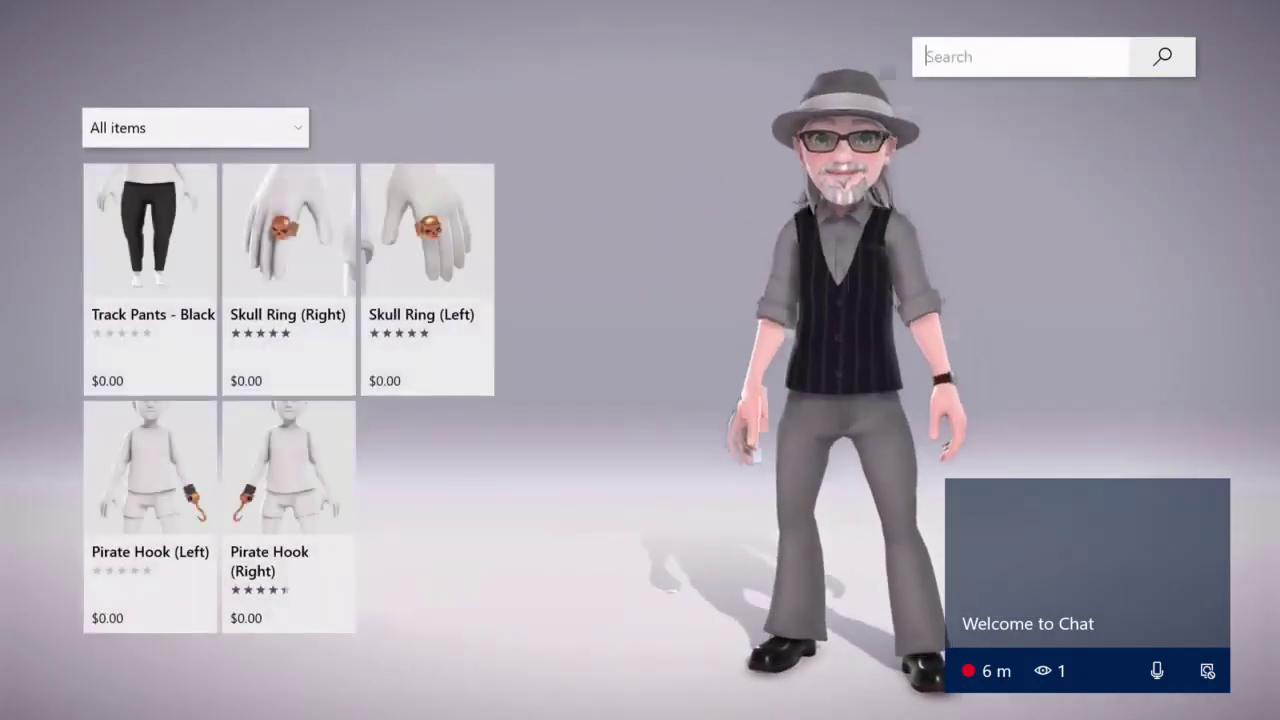
pyautogui.click(428, 280)
pyautogui.click(288, 515)
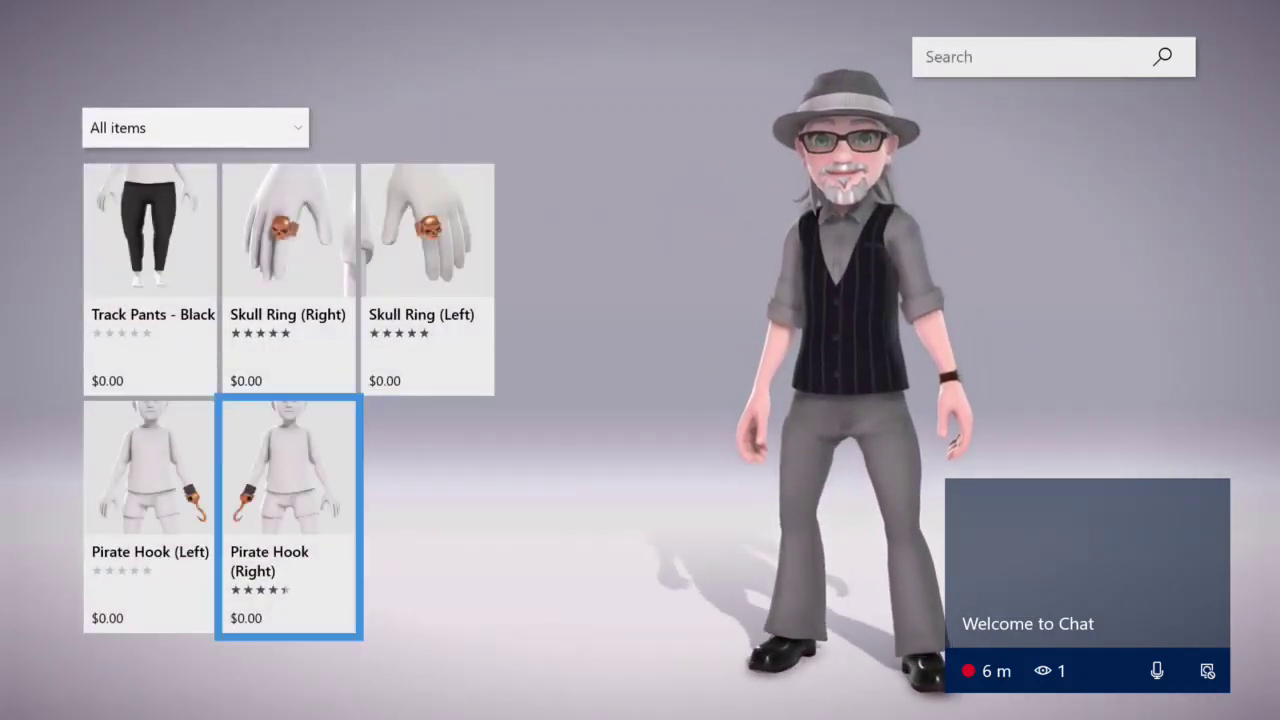
pyautogui.press('Return')
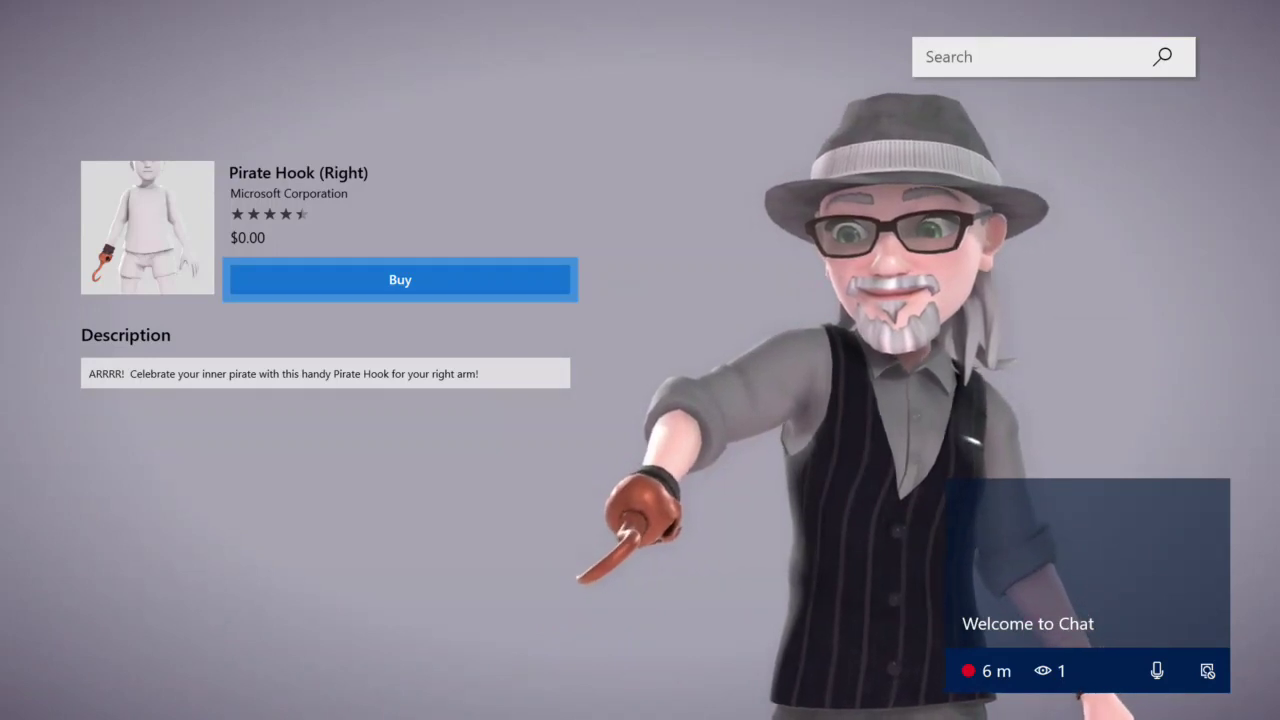
pyautogui.press('Escape')
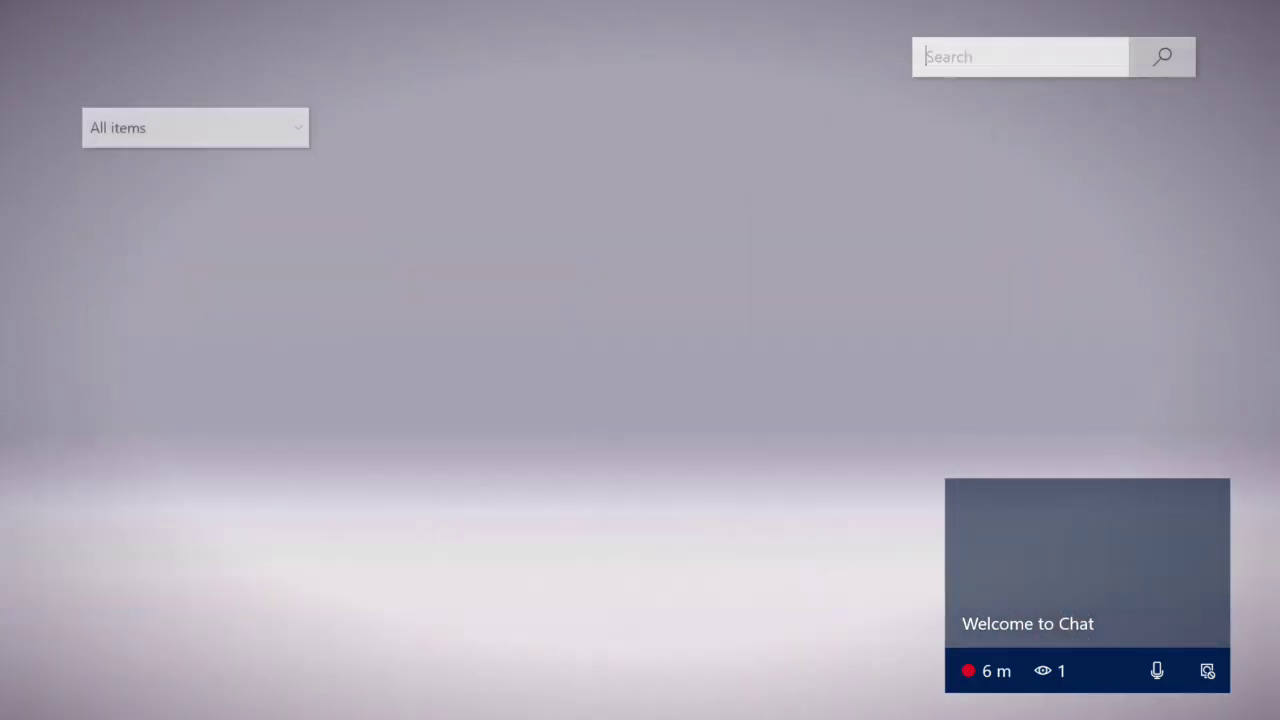
# Step: Preview the free Track Pants - Black on the avatar, and return to the store's front page
pyautogui.press('Down')
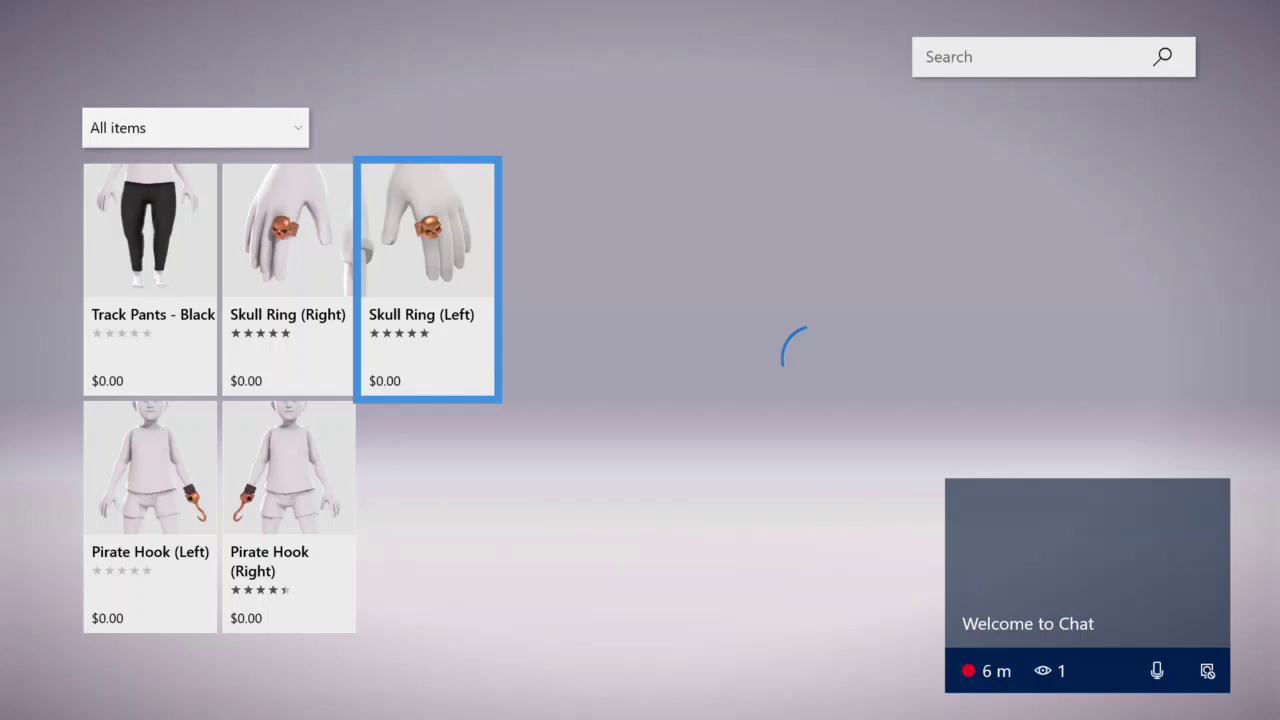
pyautogui.press('Left')
pyautogui.press('Left')
pyautogui.press('Escape')
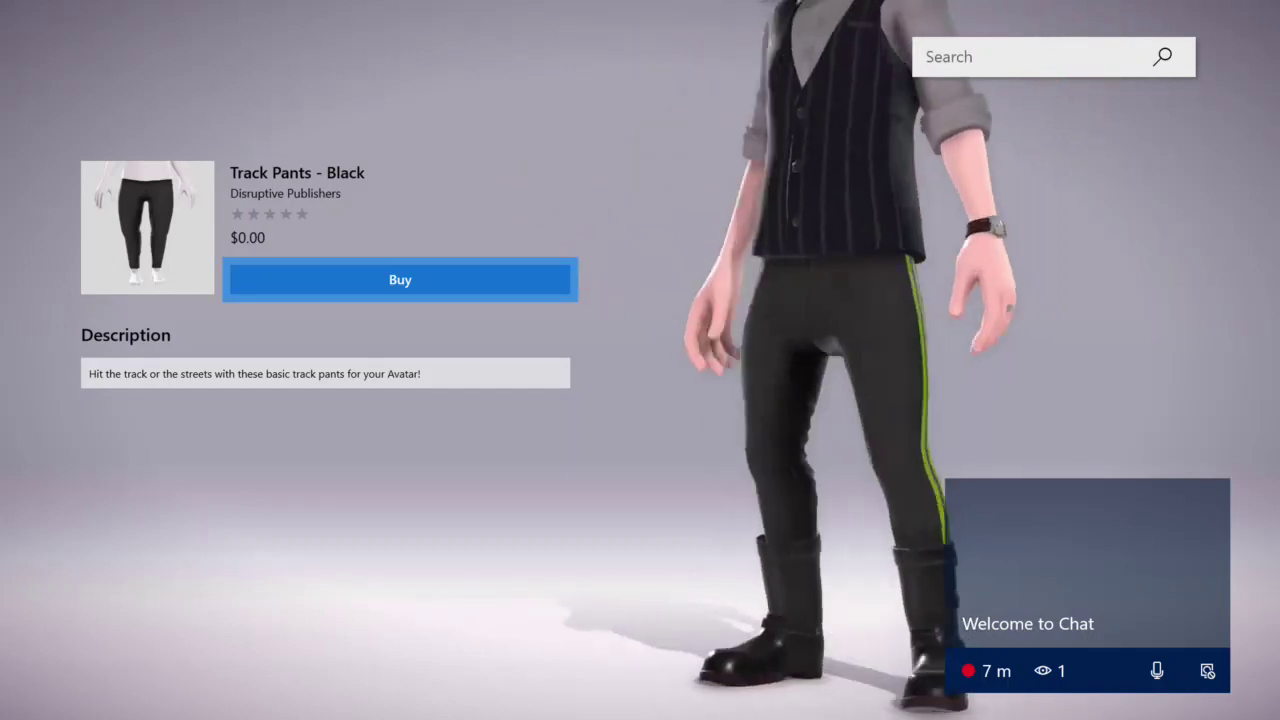
pyautogui.press('Escape')
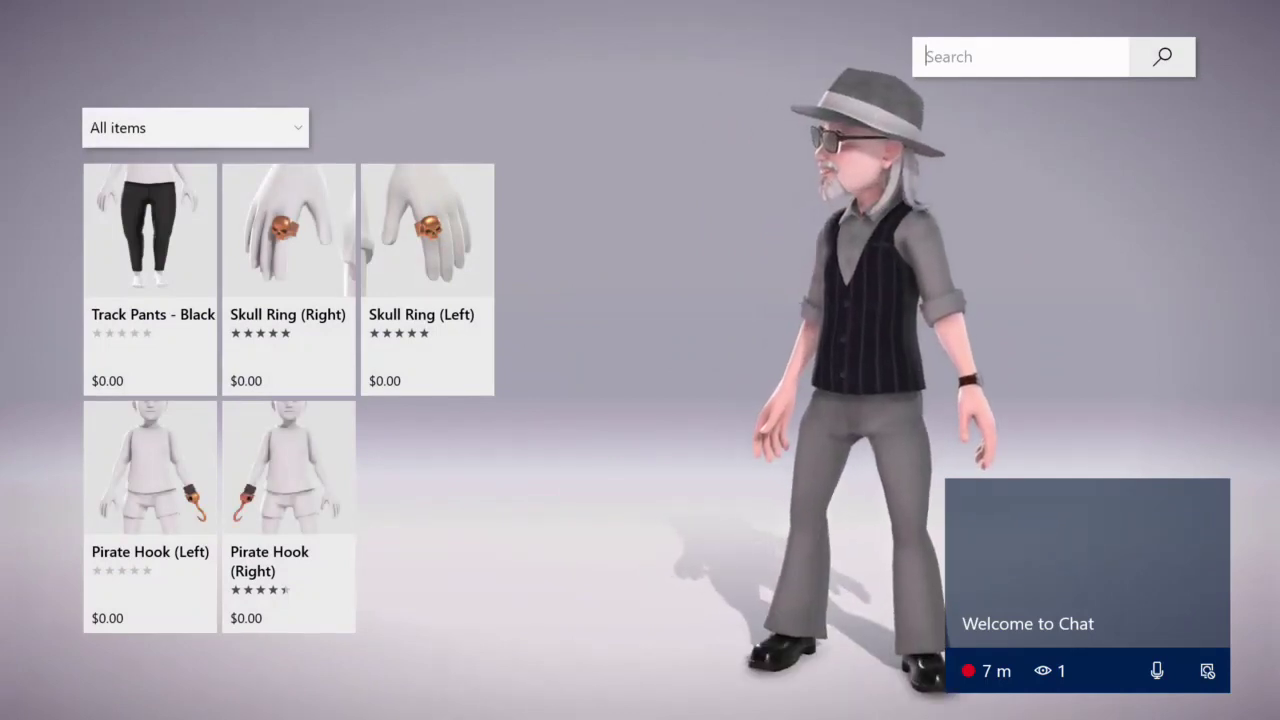
pyautogui.press('Escape')
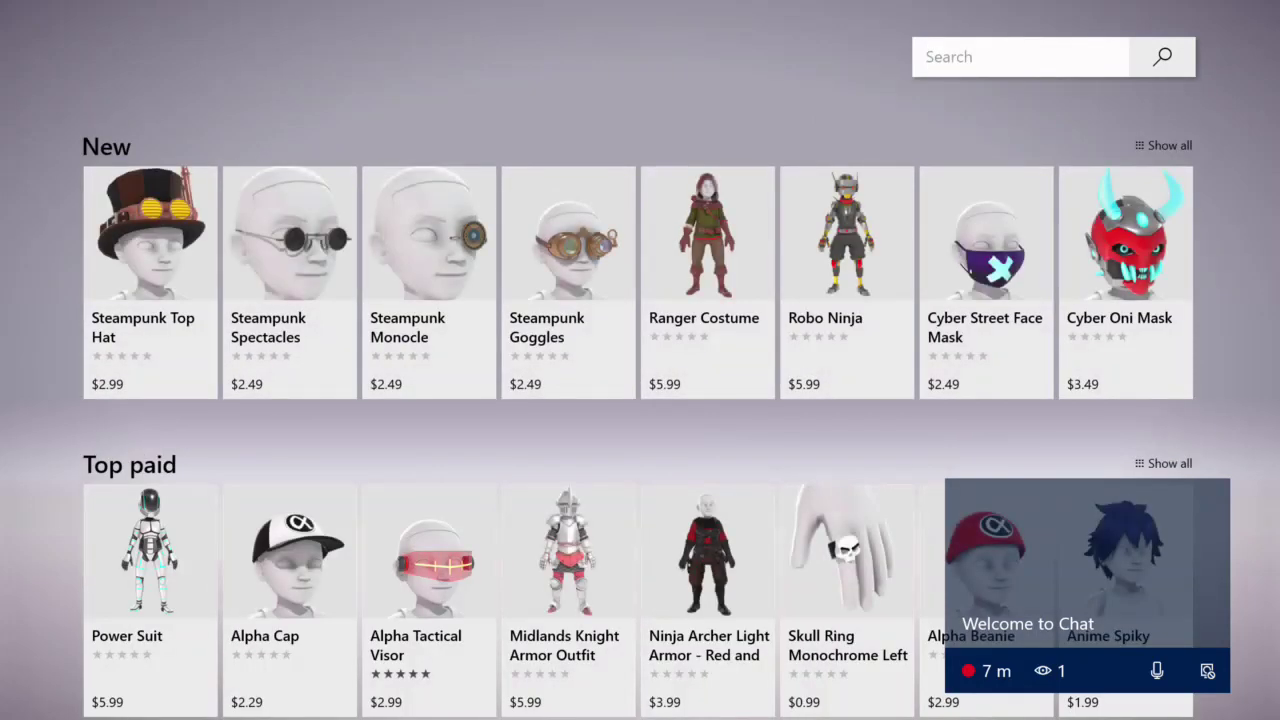
# Step: Look through the New items from Steampunk Top Hat to Cyber Oni Mask, and go back to Steampunk Goggles
pyautogui.press('Down')
pyautogui.press('Down')
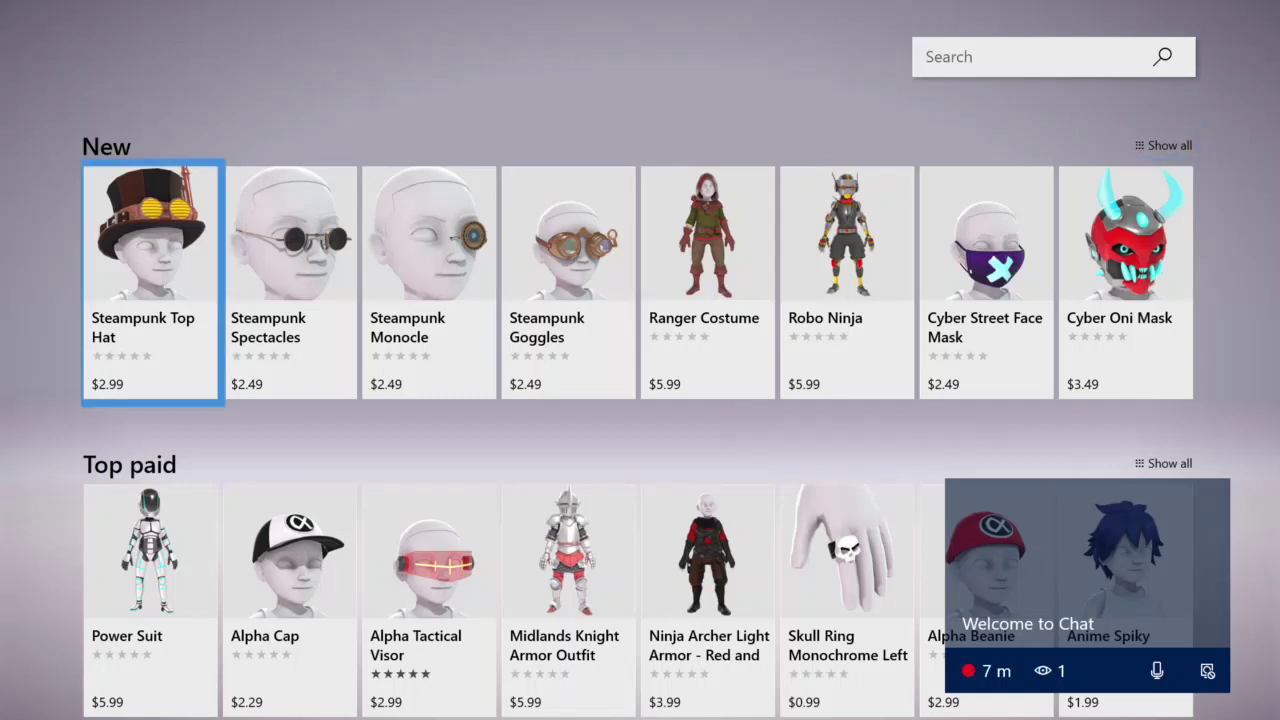
pyautogui.press('Right')
pyautogui.press('Right')
pyautogui.press('Right')
pyautogui.press('Right')
pyautogui.press('Right')
pyautogui.press('Right')
pyautogui.press('Right')
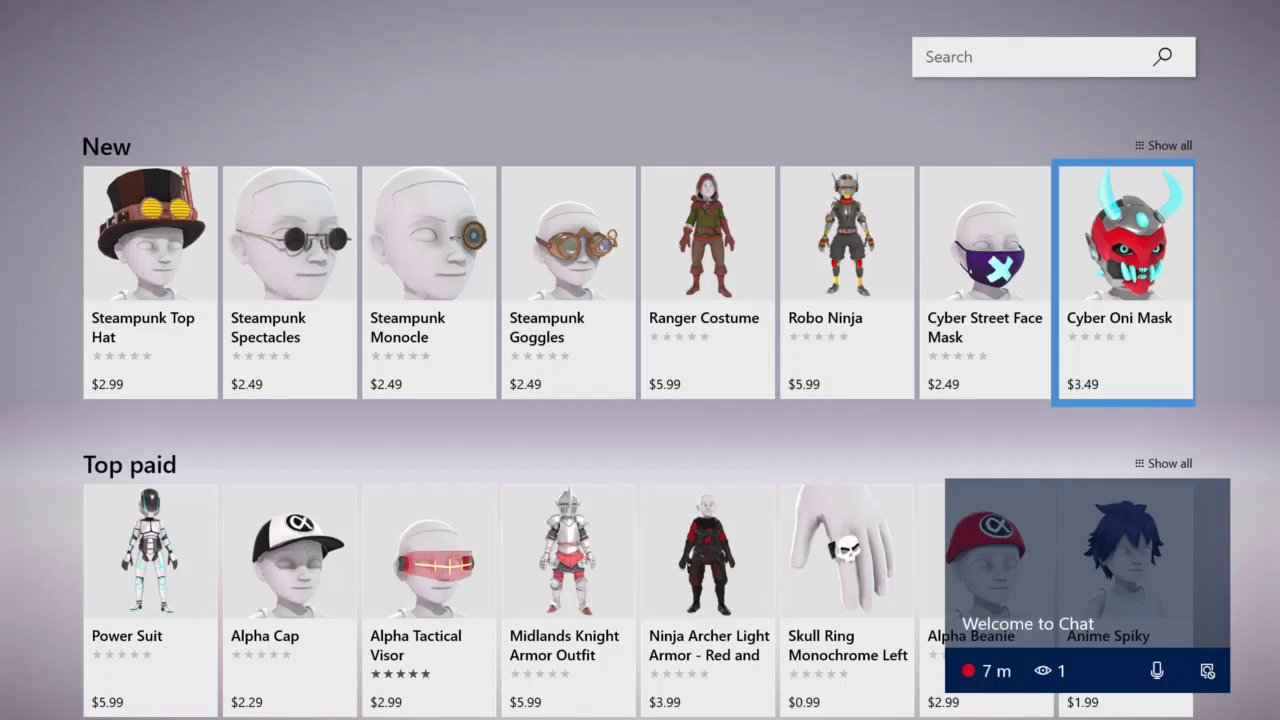
pyautogui.press('Left')
pyautogui.press('Left')
pyautogui.press('Left')
pyautogui.press('Left')
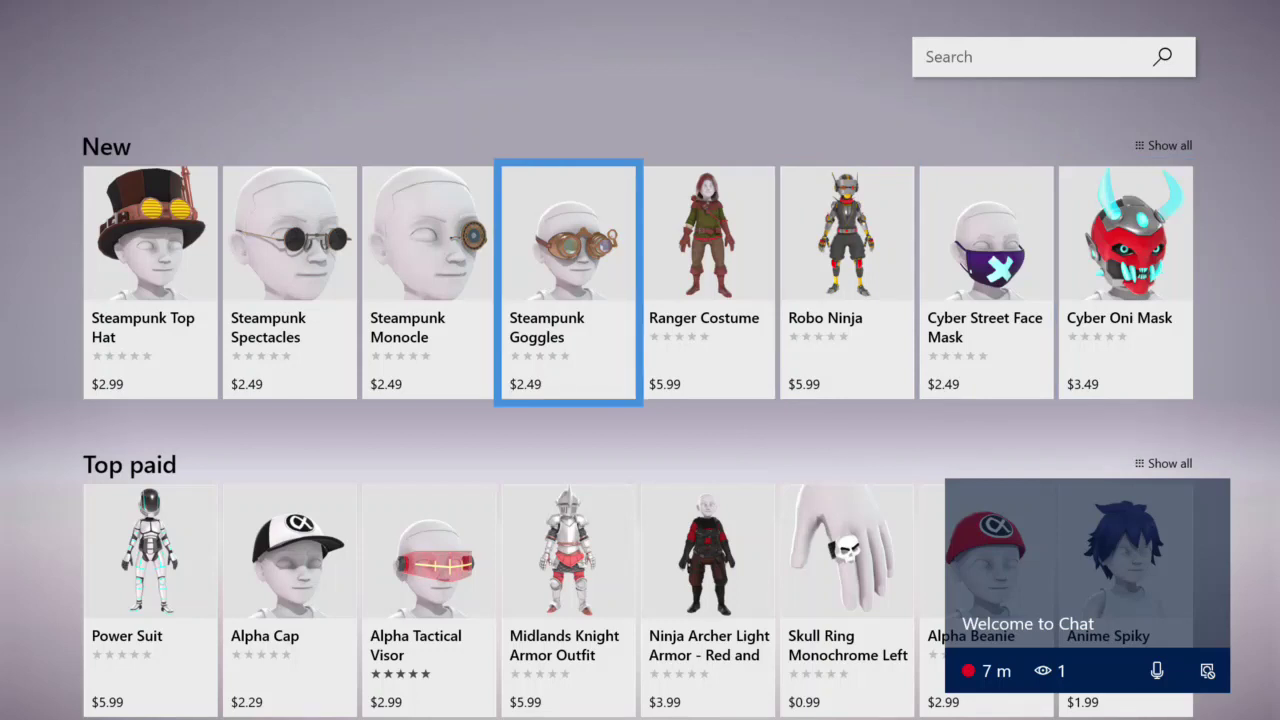
# Step: Leave the avatar store and open the avatar's Moods
pyautogui.press('Escape')
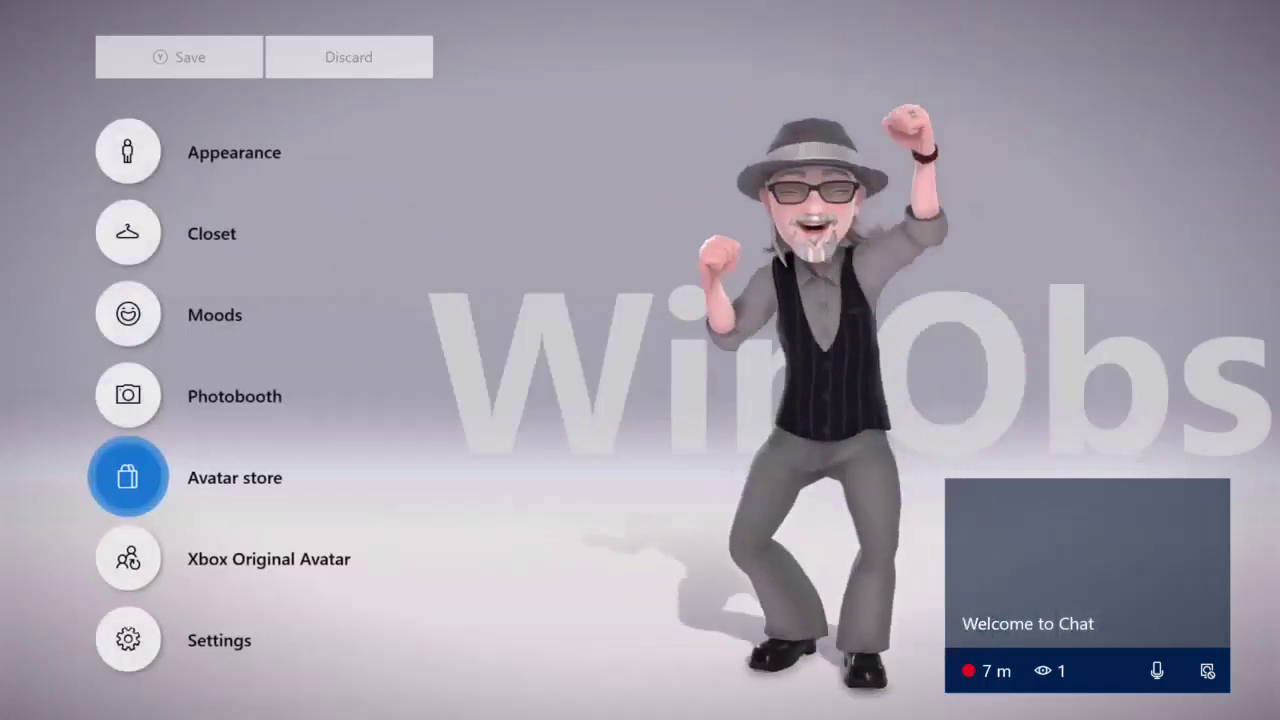
pyautogui.press('Up')
pyautogui.press('Up')
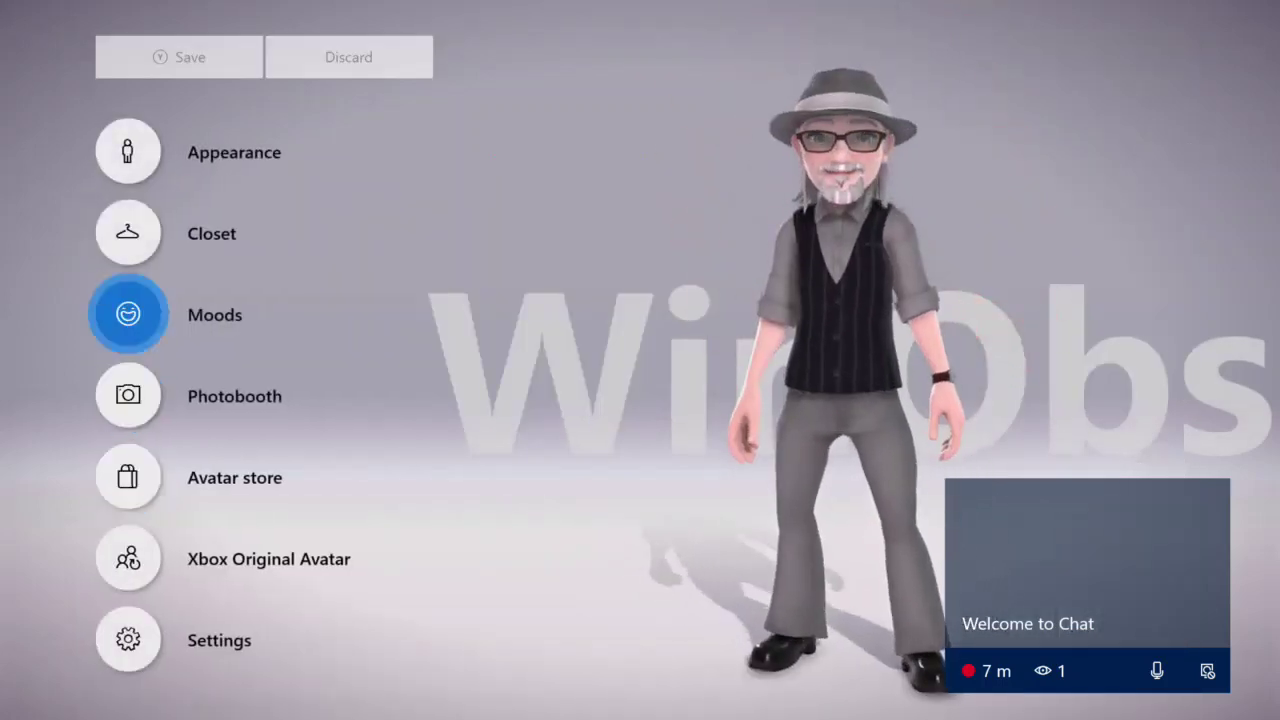
pyautogui.press('Return')
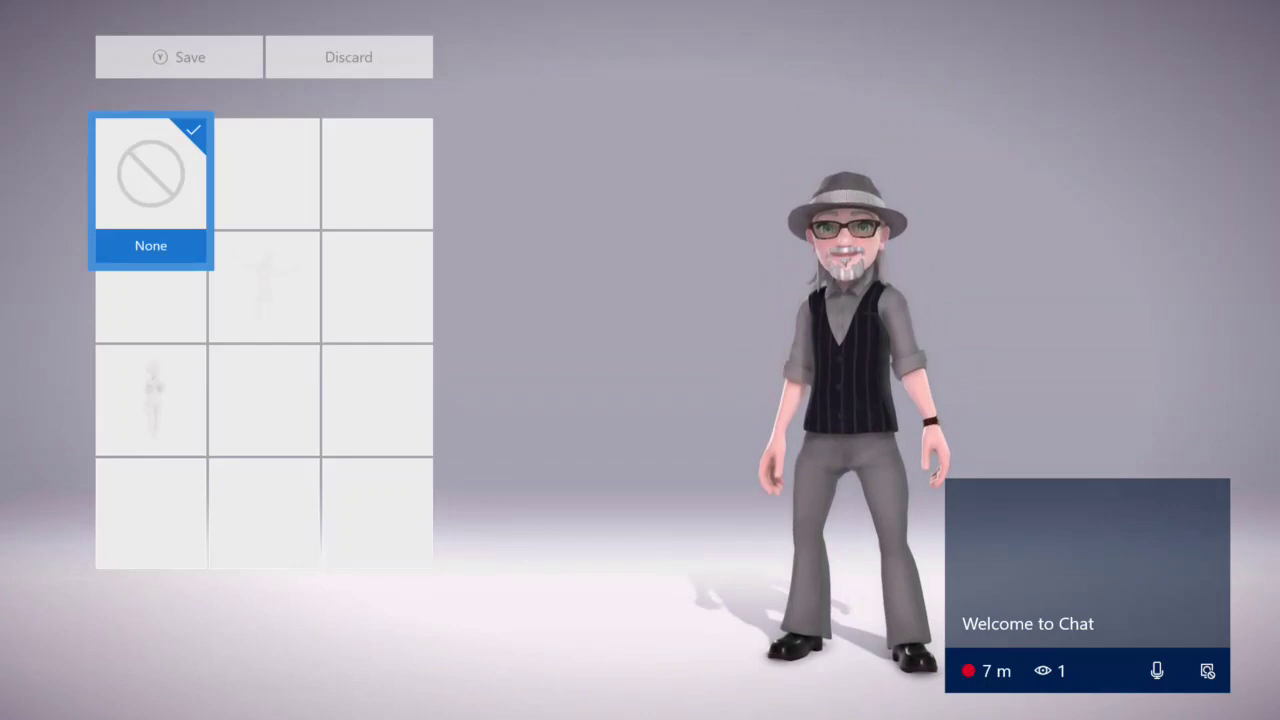
# Step: Try the Annoyed and Athletic moods on the avatar
pyautogui.press('Right')
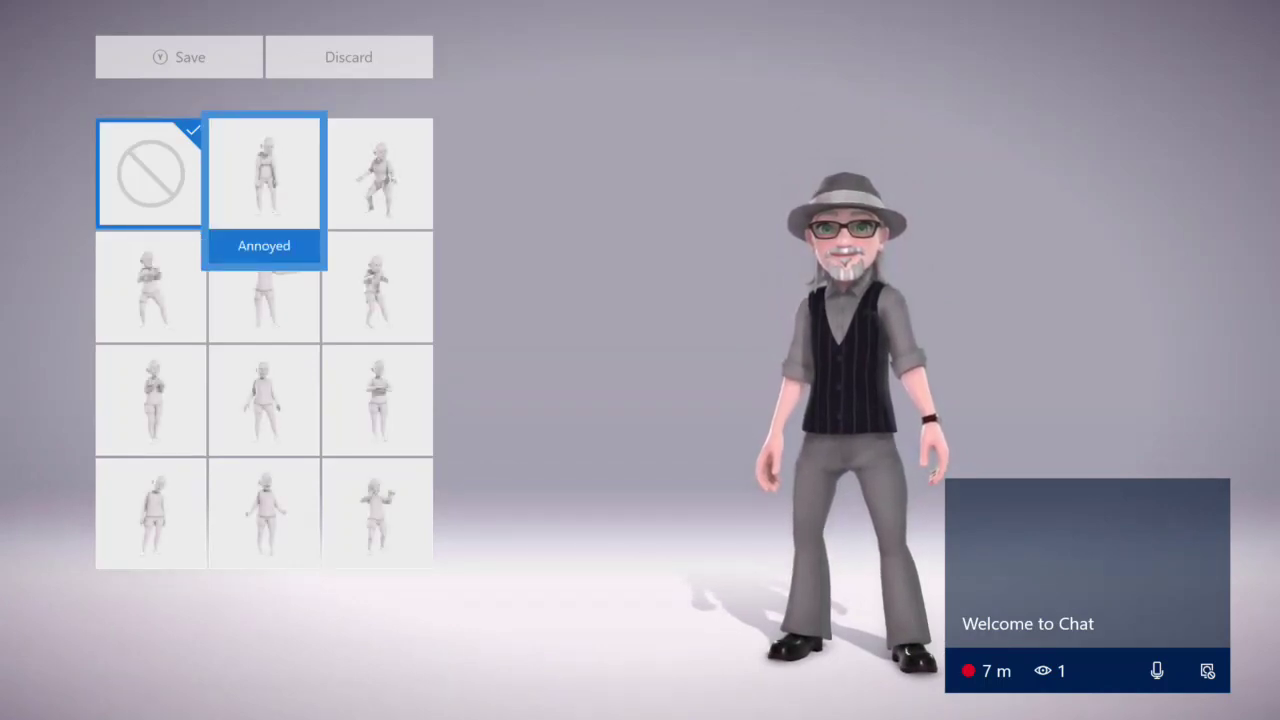
pyautogui.press('Return')
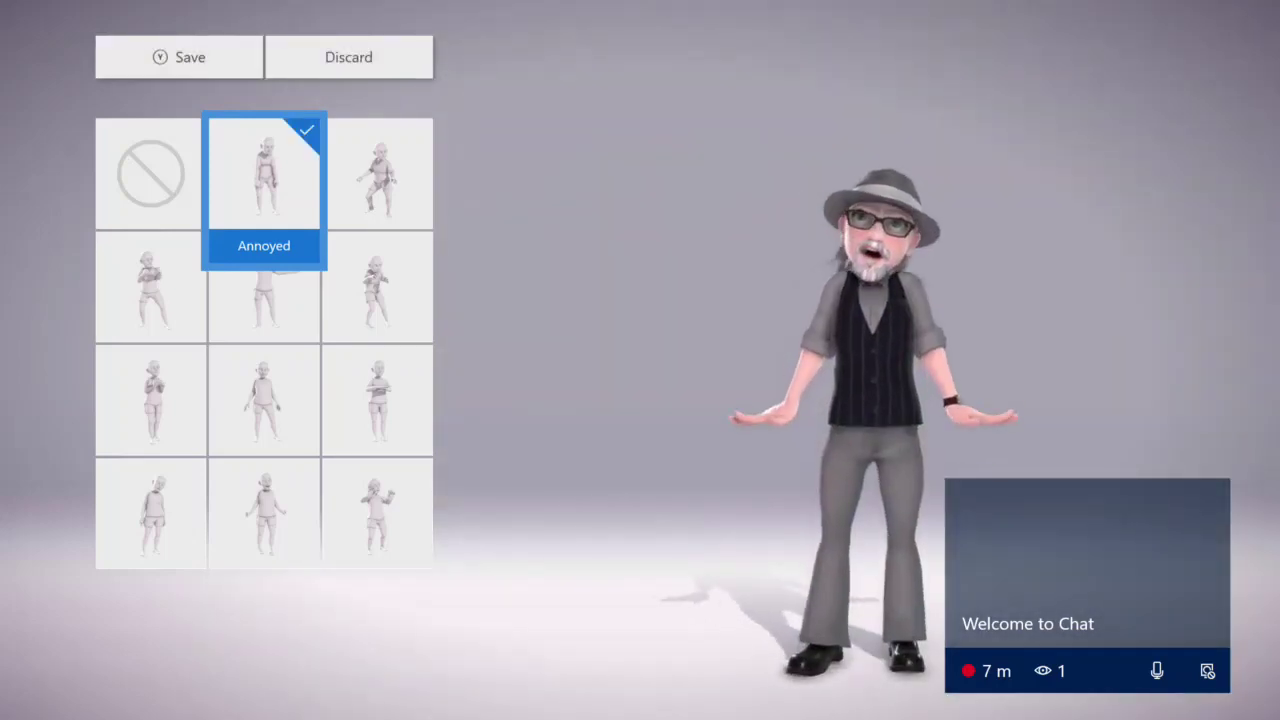
pyautogui.press('Right')
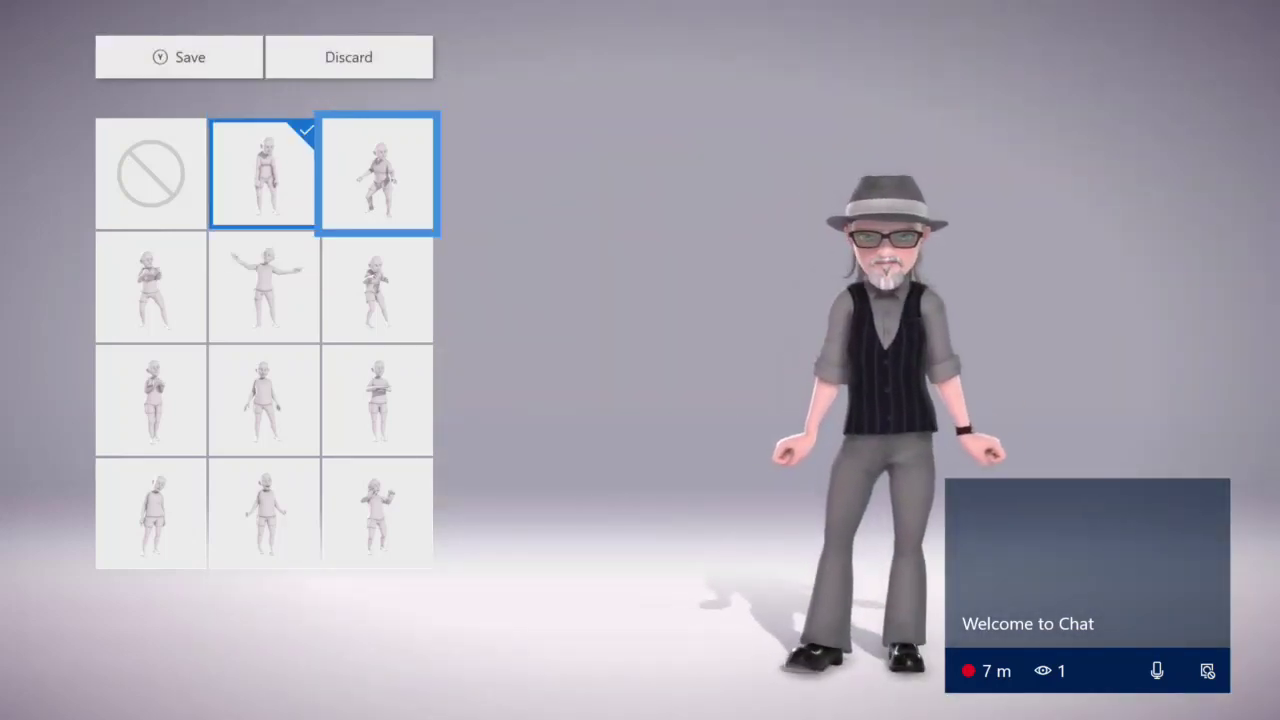
pyautogui.press('Return')
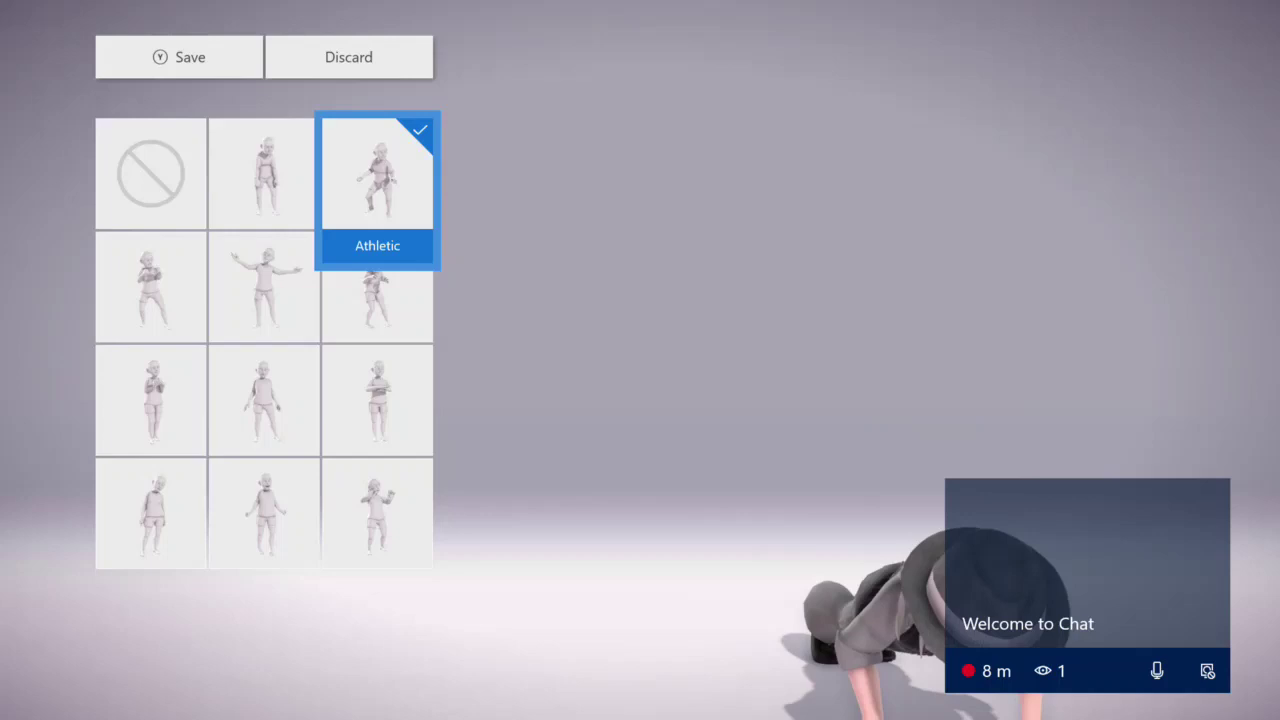
# Step: Try the Challenge and Cocky moods on the avatar
pyautogui.press('Left')
pyautogui.press('Left')
pyautogui.press('Down')
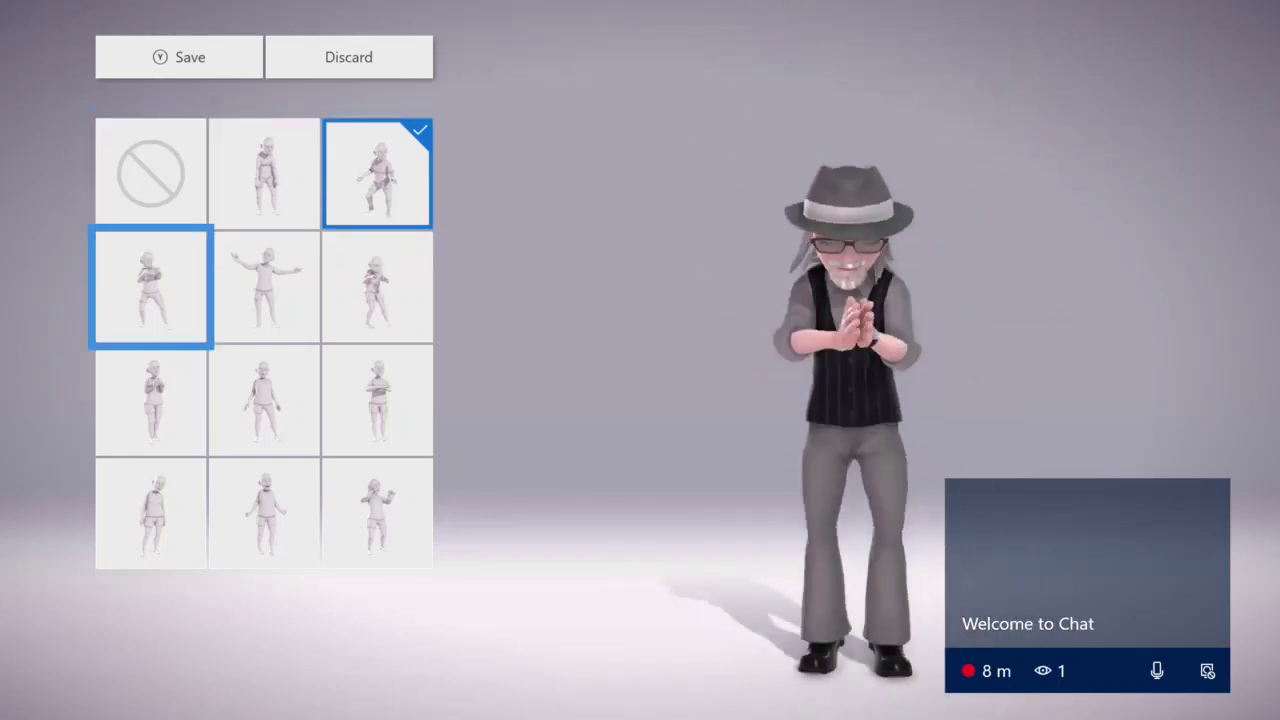
pyautogui.press('Return')
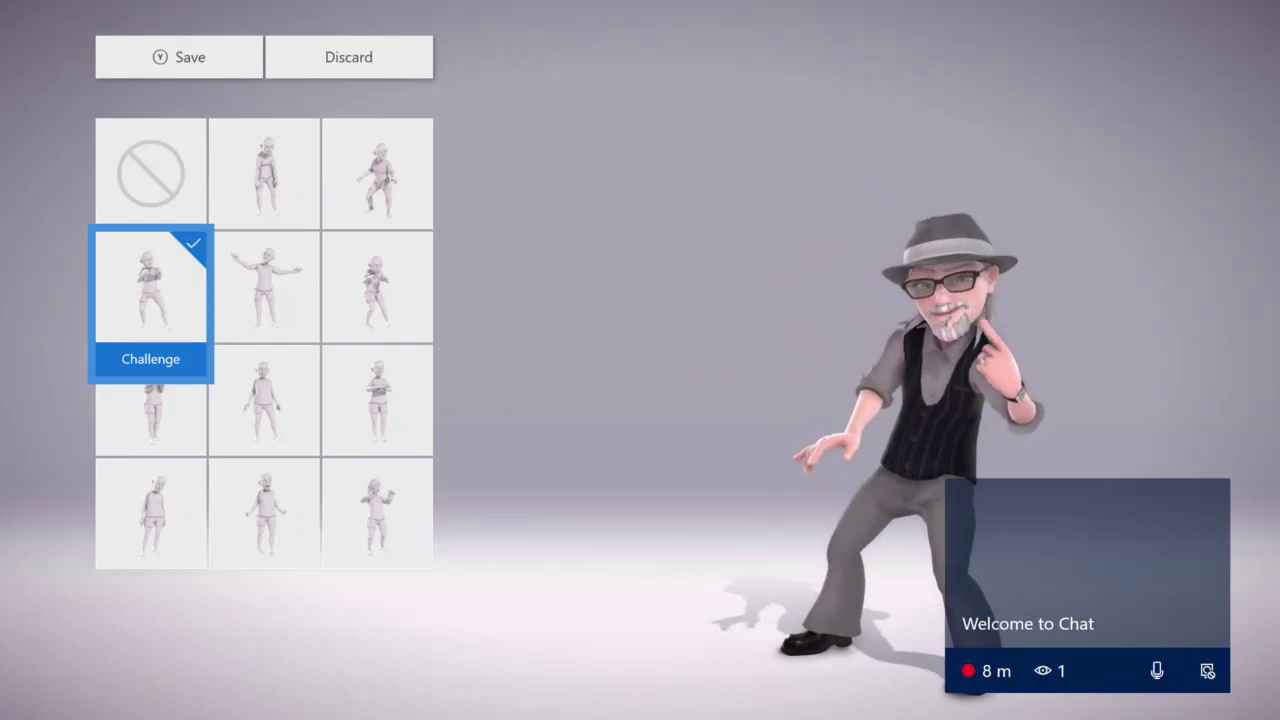
pyautogui.press('Right')
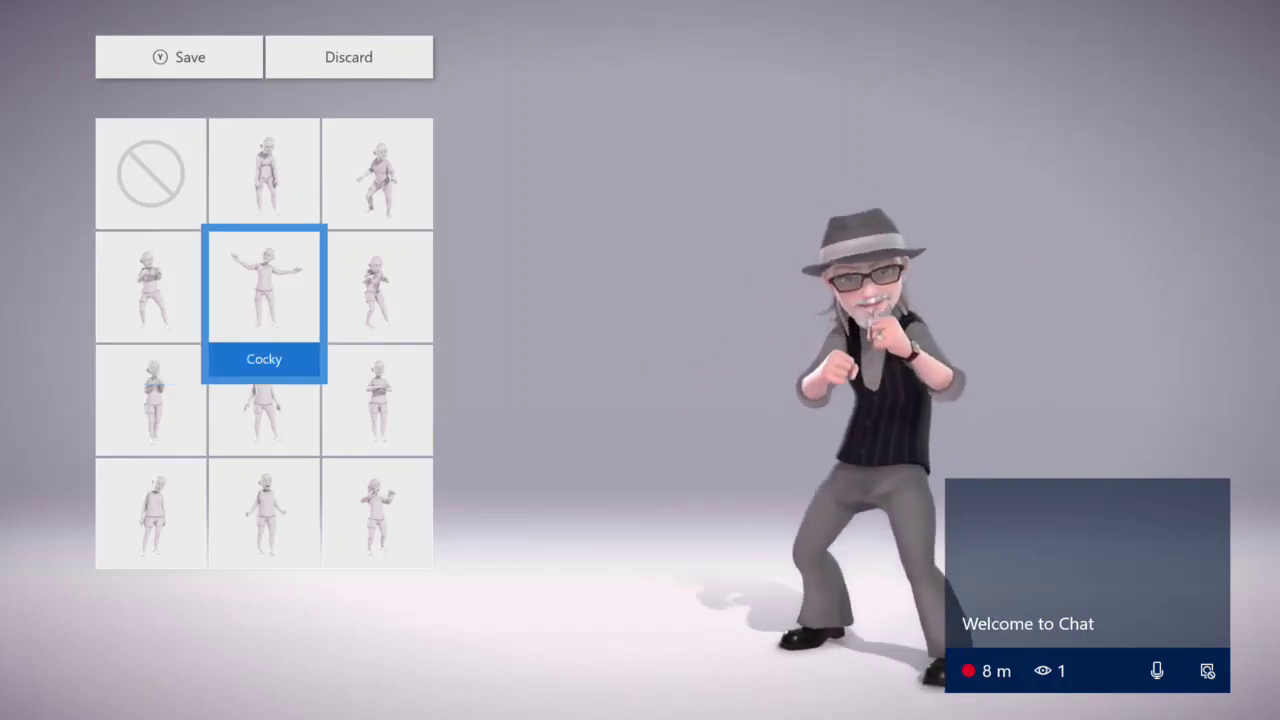
pyautogui.press('Return')
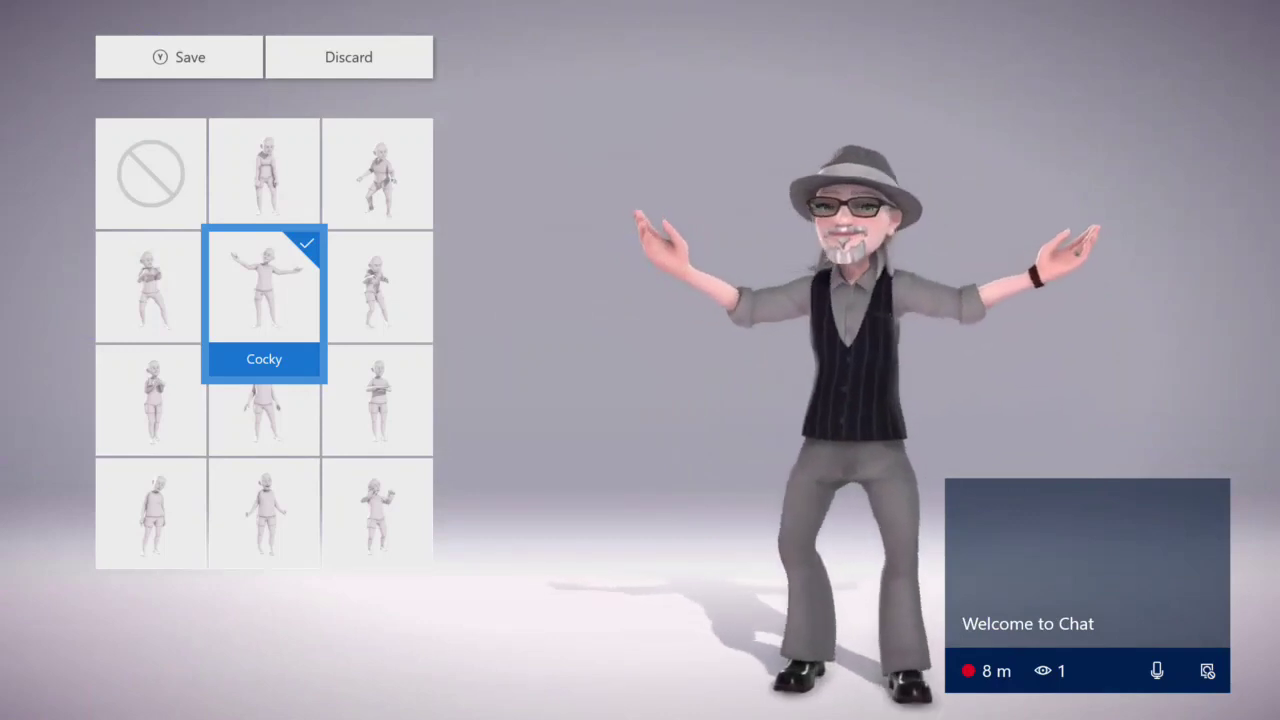
# Step: Try the Crazy and Mediation moods on the avatar
pyautogui.press('Right')
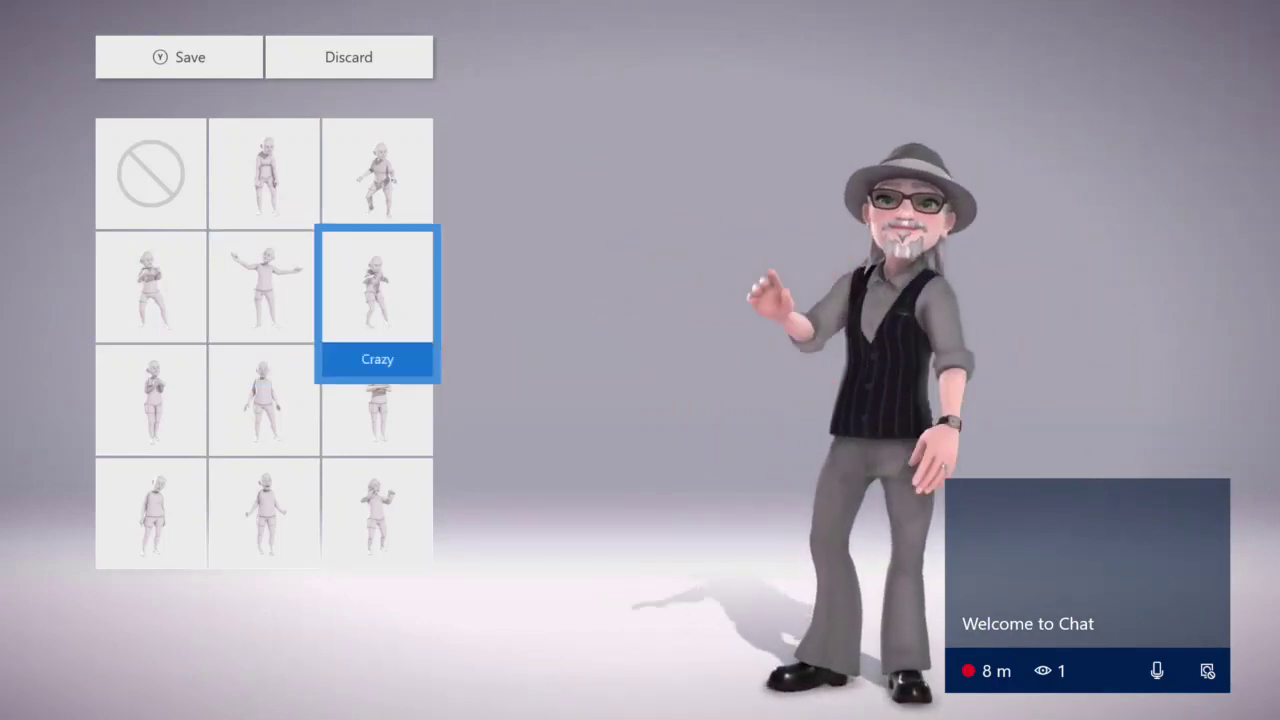
pyautogui.press('Return')
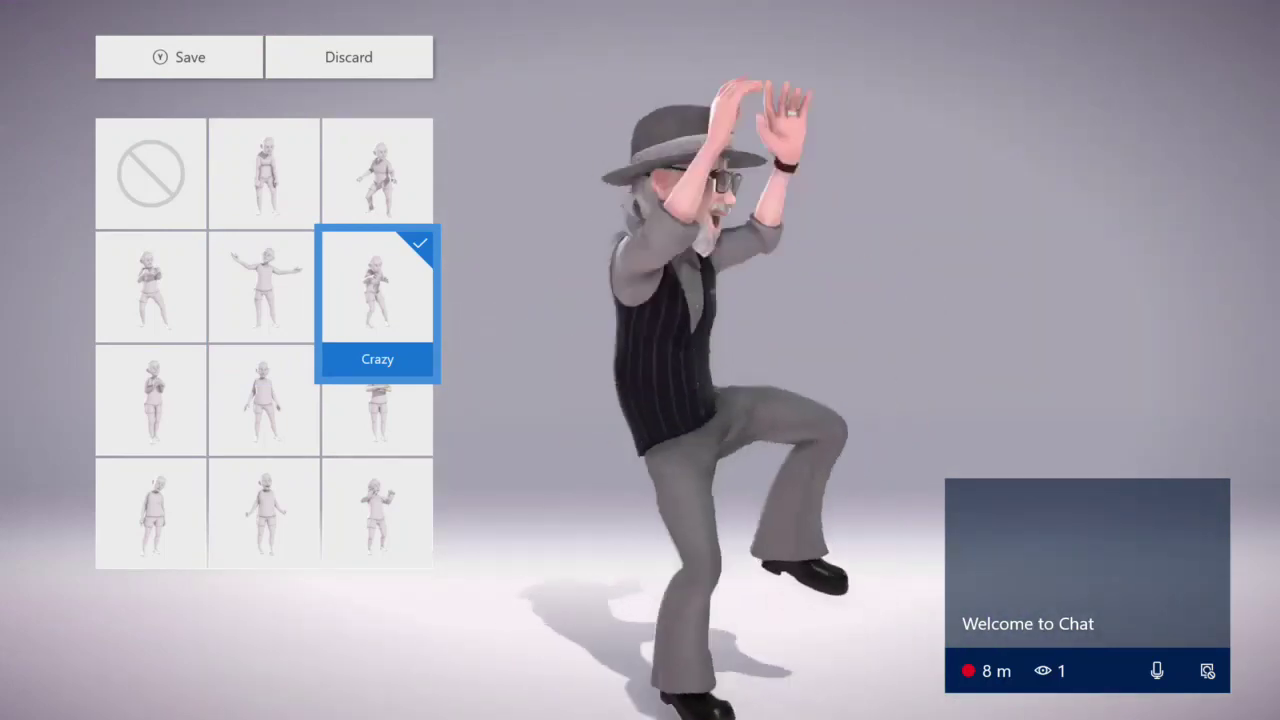
pyautogui.press('Down')
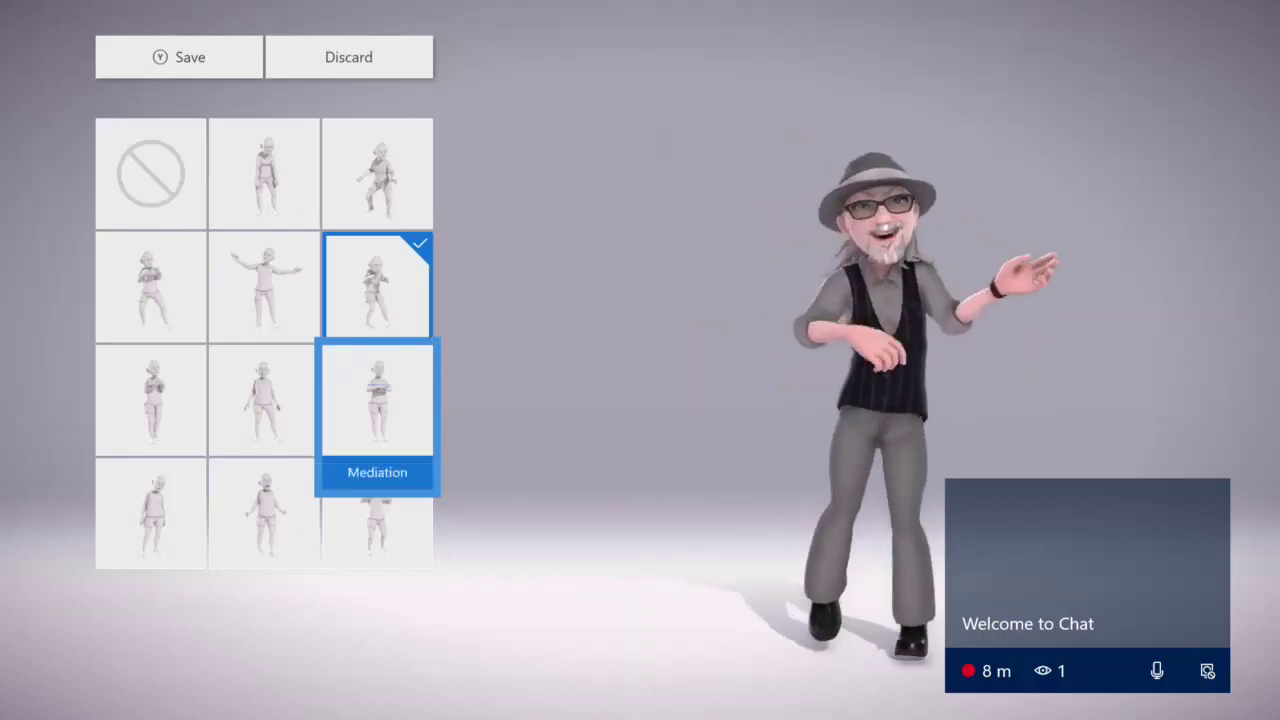
pyautogui.press('Return')
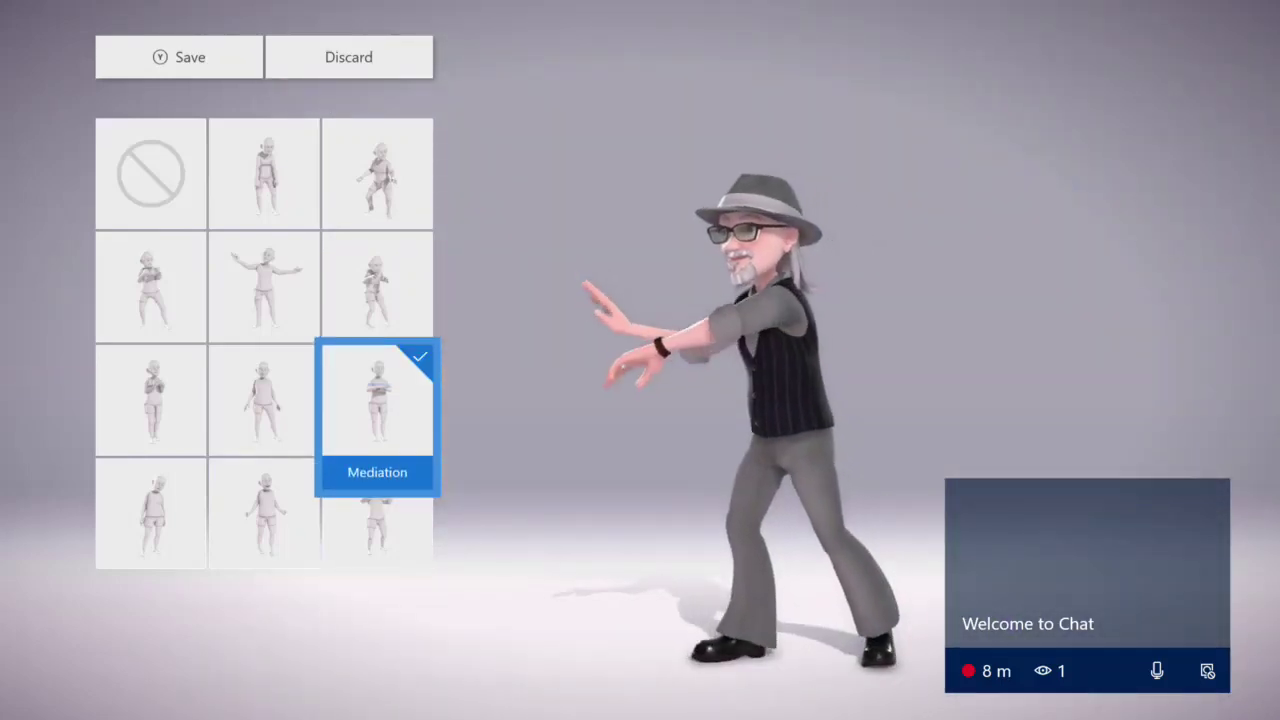
# Step: Try the Happy and Ecstatic moods on the avatar
pyautogui.press('Left')
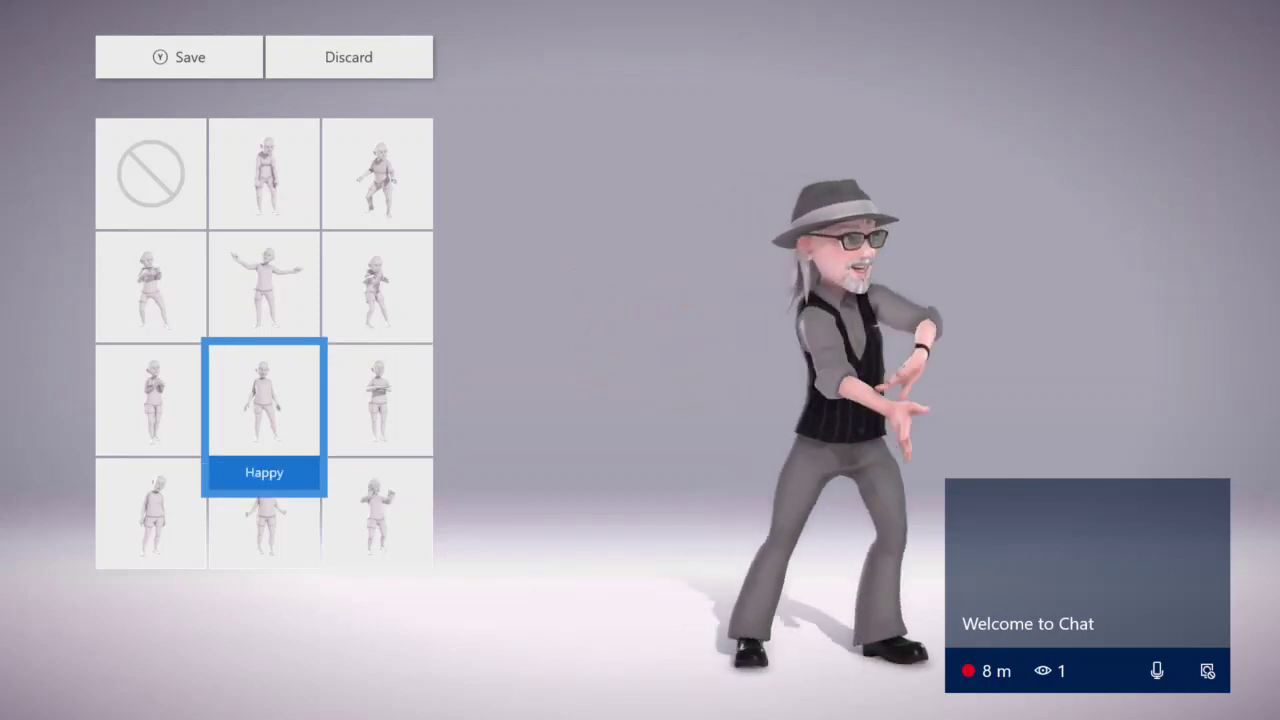
pyautogui.press('Return')
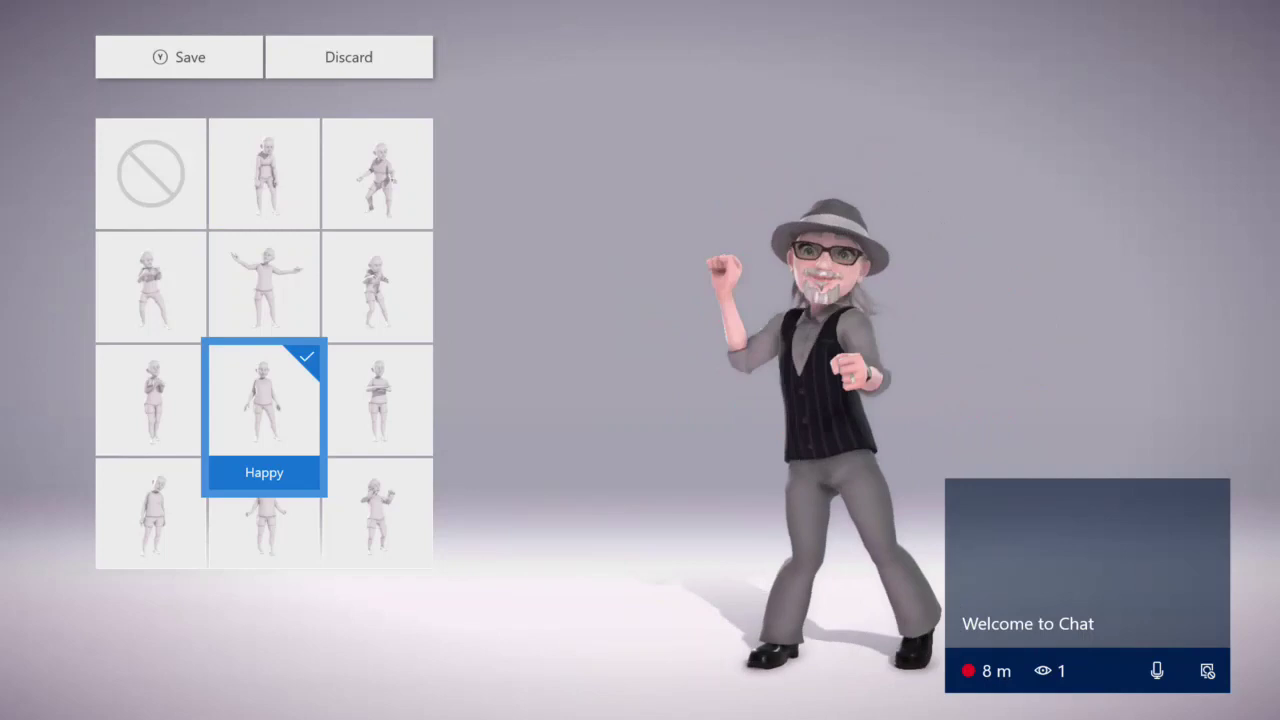
pyautogui.press('Left')
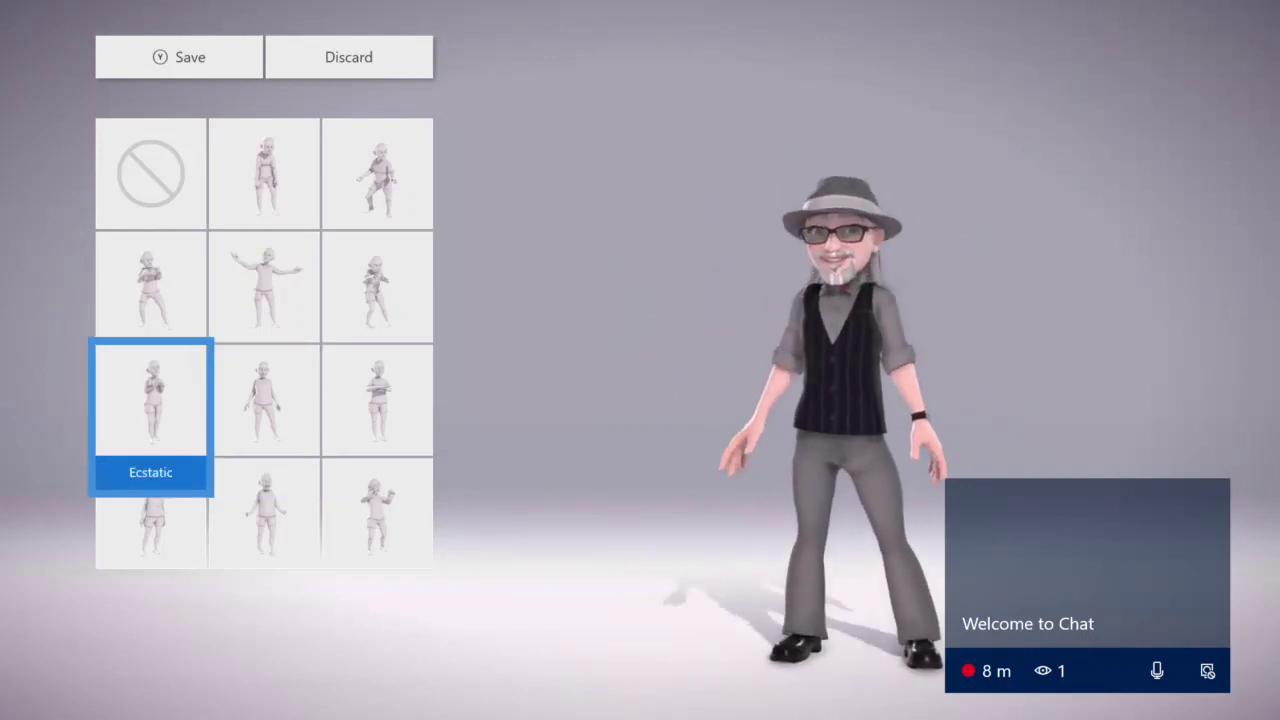
pyautogui.press('Return')
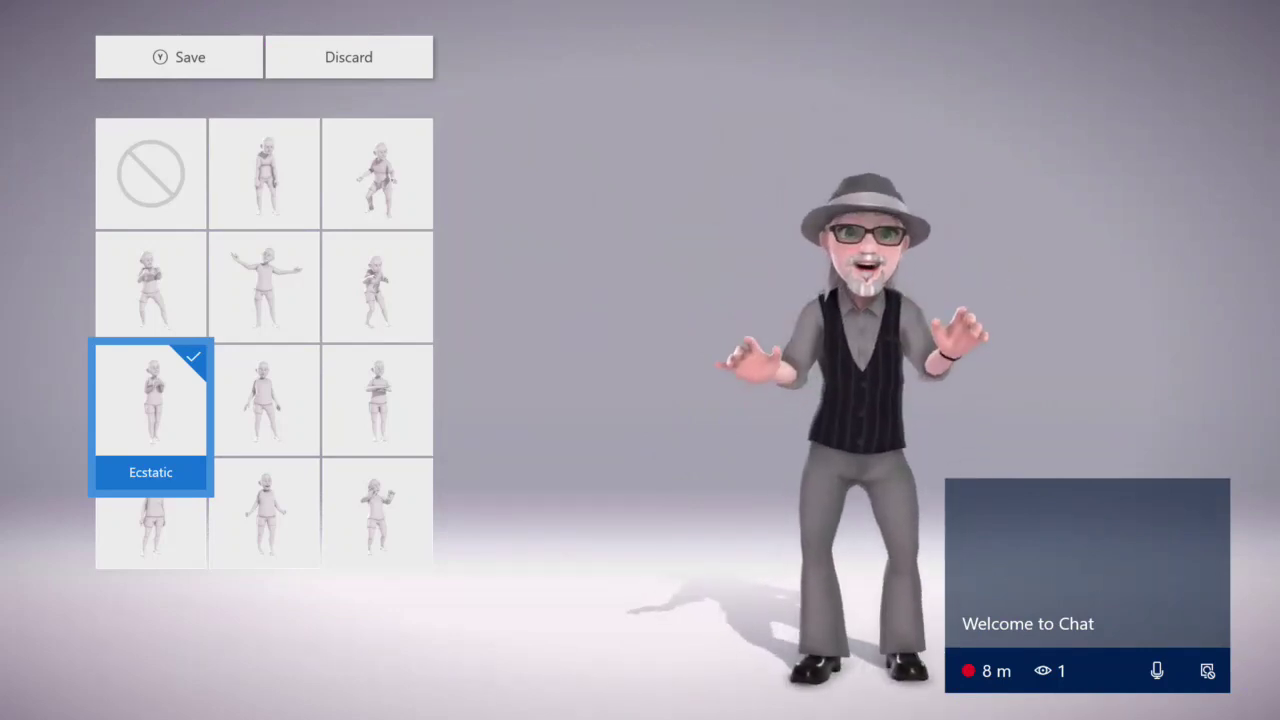
# Step: Try the Sloth, Surprised and Terrified moods on the avatar
pyautogui.press('Down')
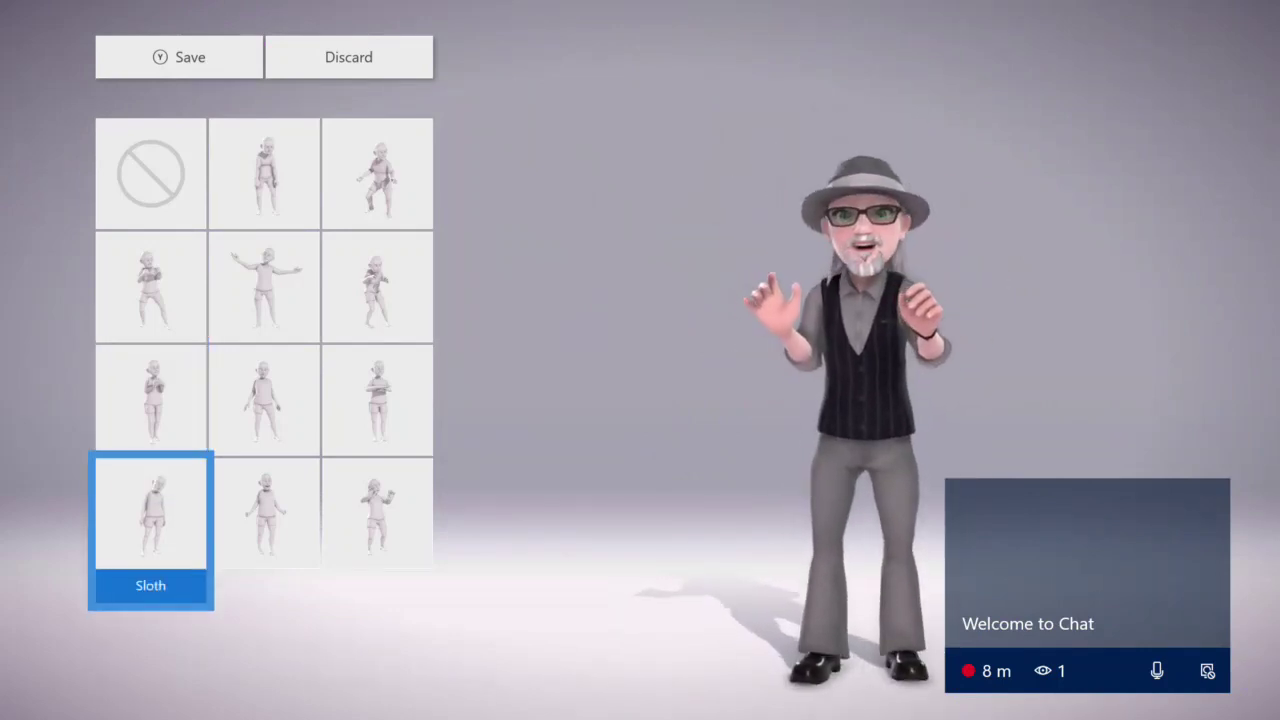
pyautogui.press('Return')
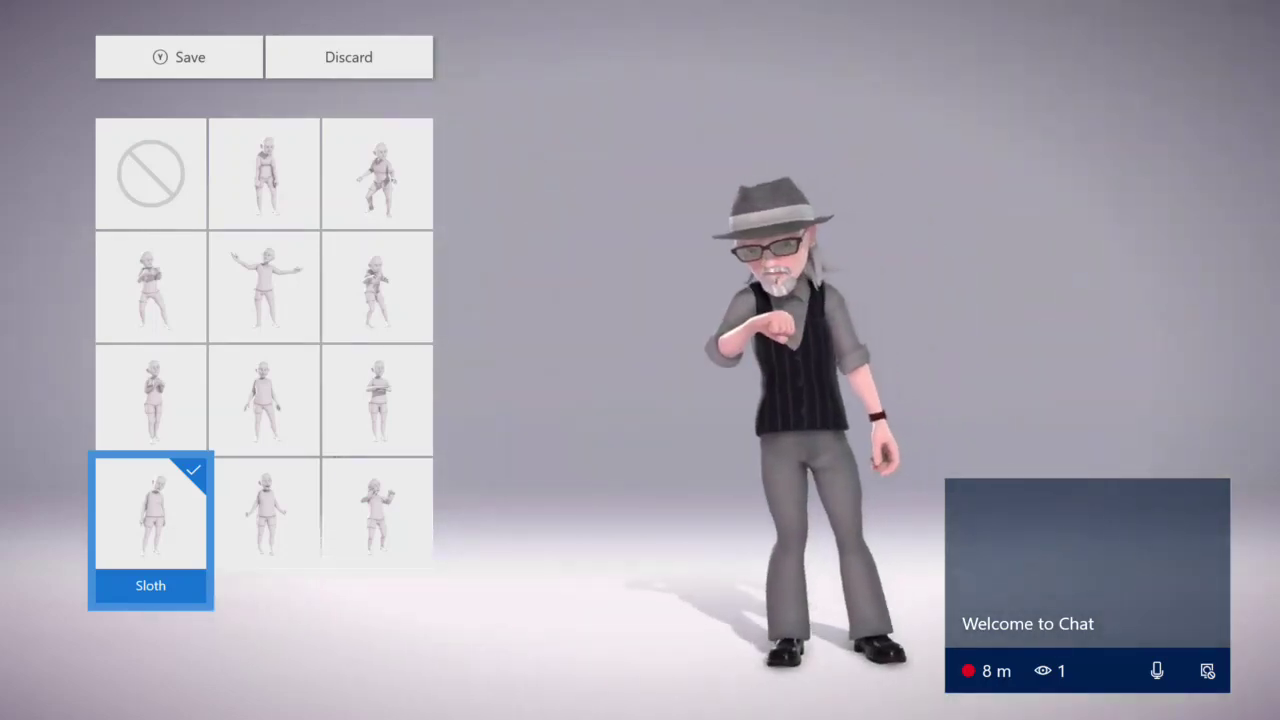
pyautogui.press('Right')
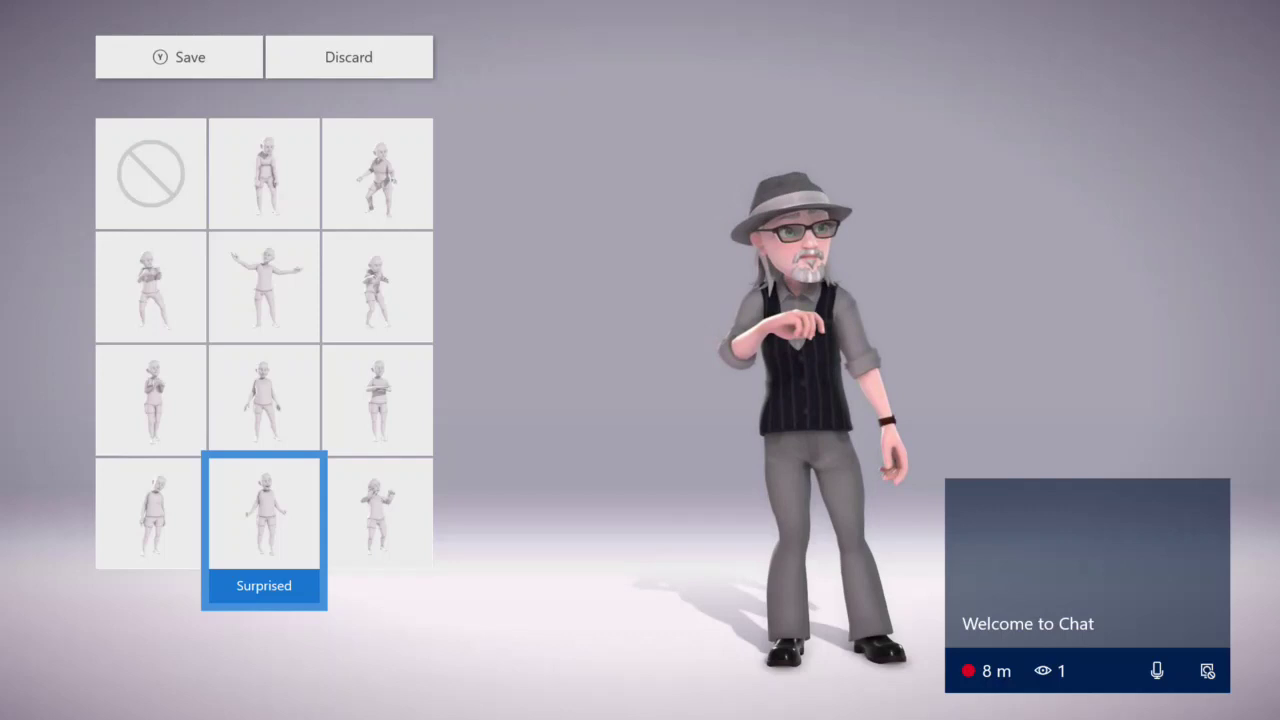
pyautogui.press('Return')
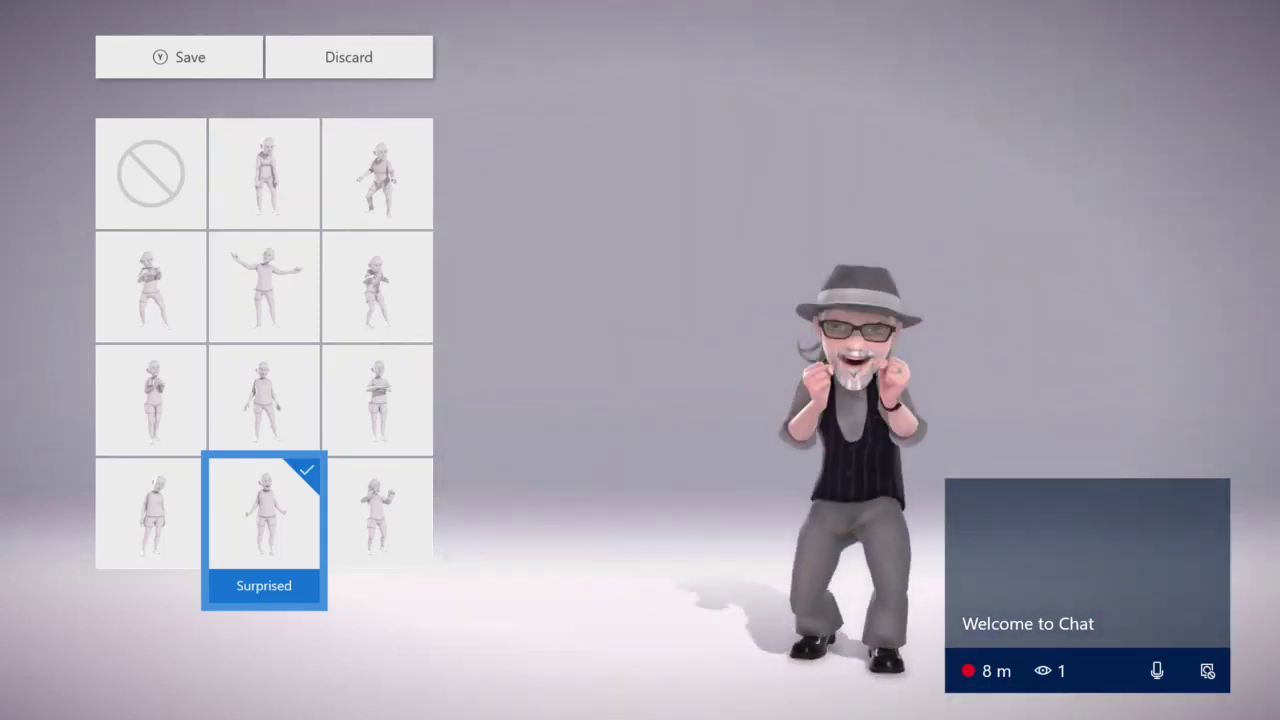
pyautogui.press('Right')
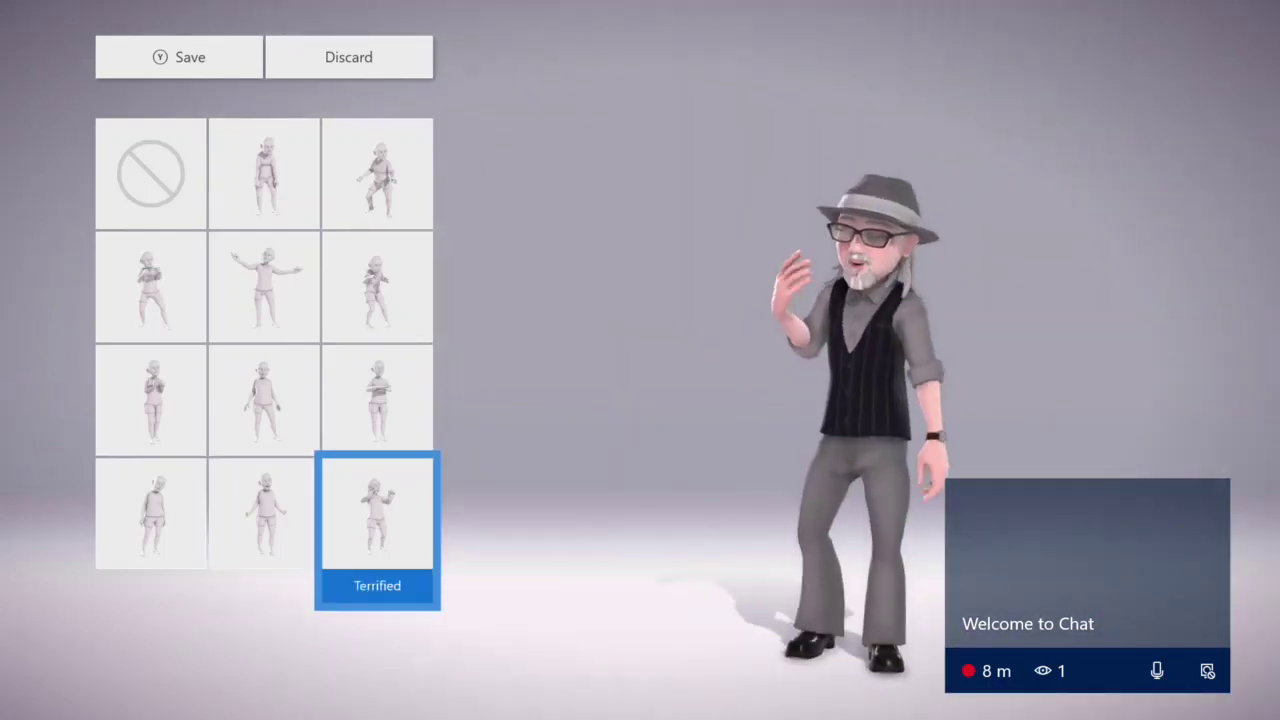
pyautogui.press('Return')
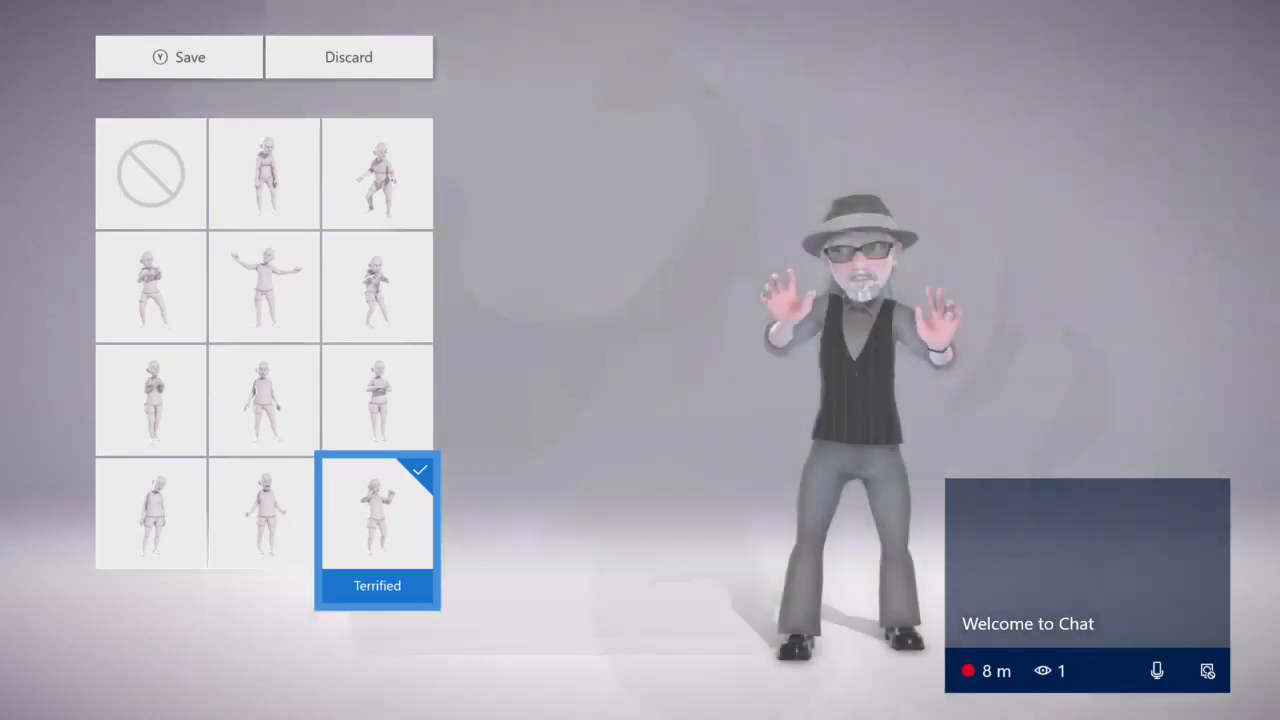
# Step: Switch the avatar's mood back to Ecstatic
pyautogui.press('Up')
pyautogui.press('Left')
pyautogui.press('Left')
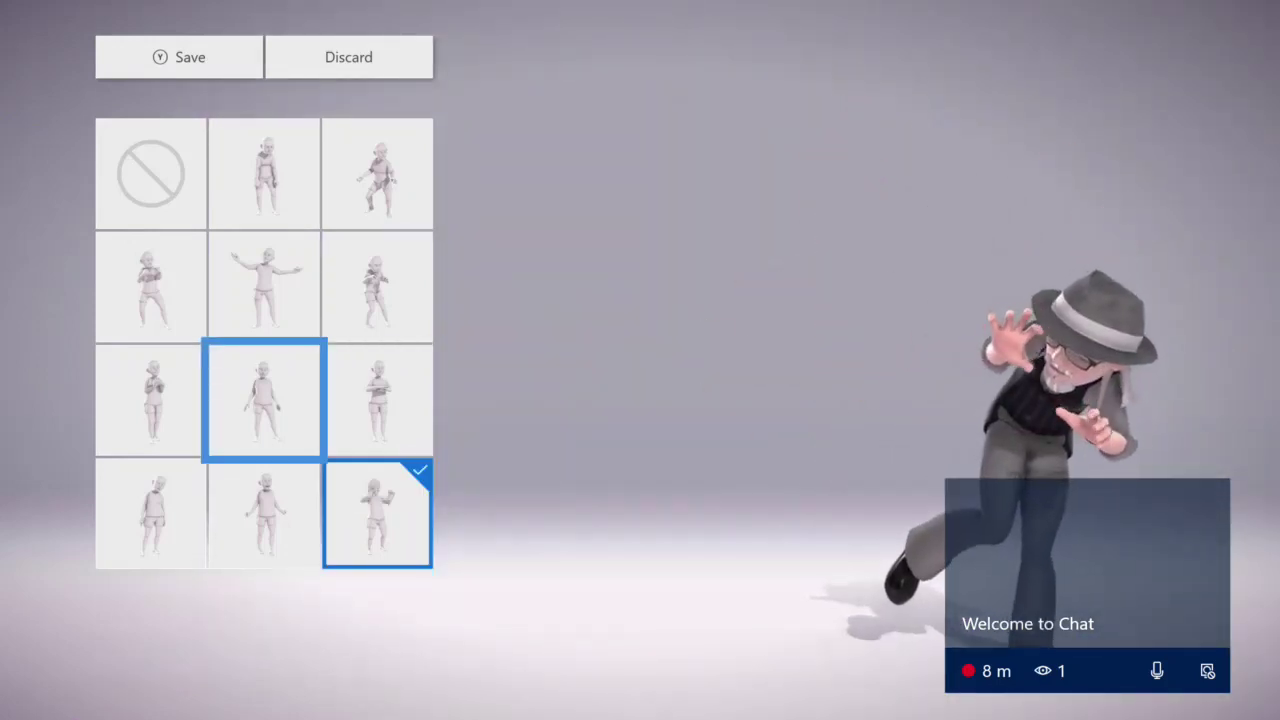
pyautogui.press('Return')
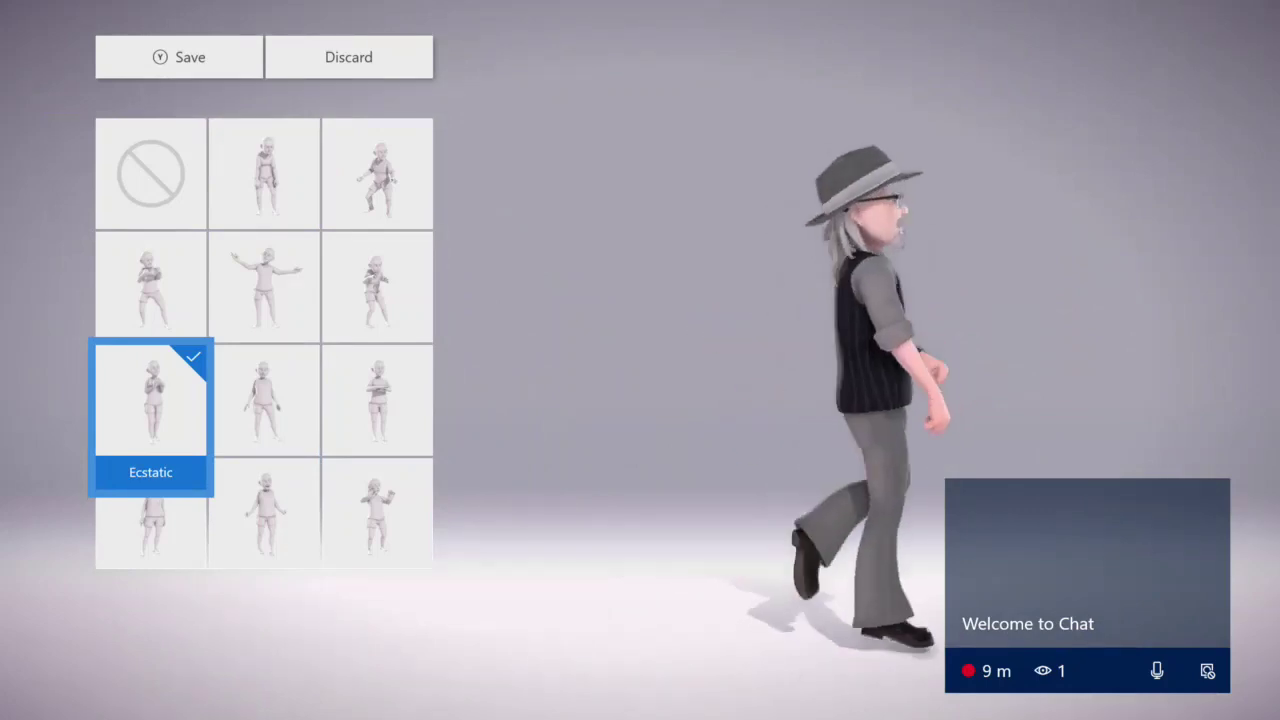
# Step: Set the avatar's mood to Happy and save the change
pyautogui.press('Up')
pyautogui.press('Right')
pyautogui.press('Right')
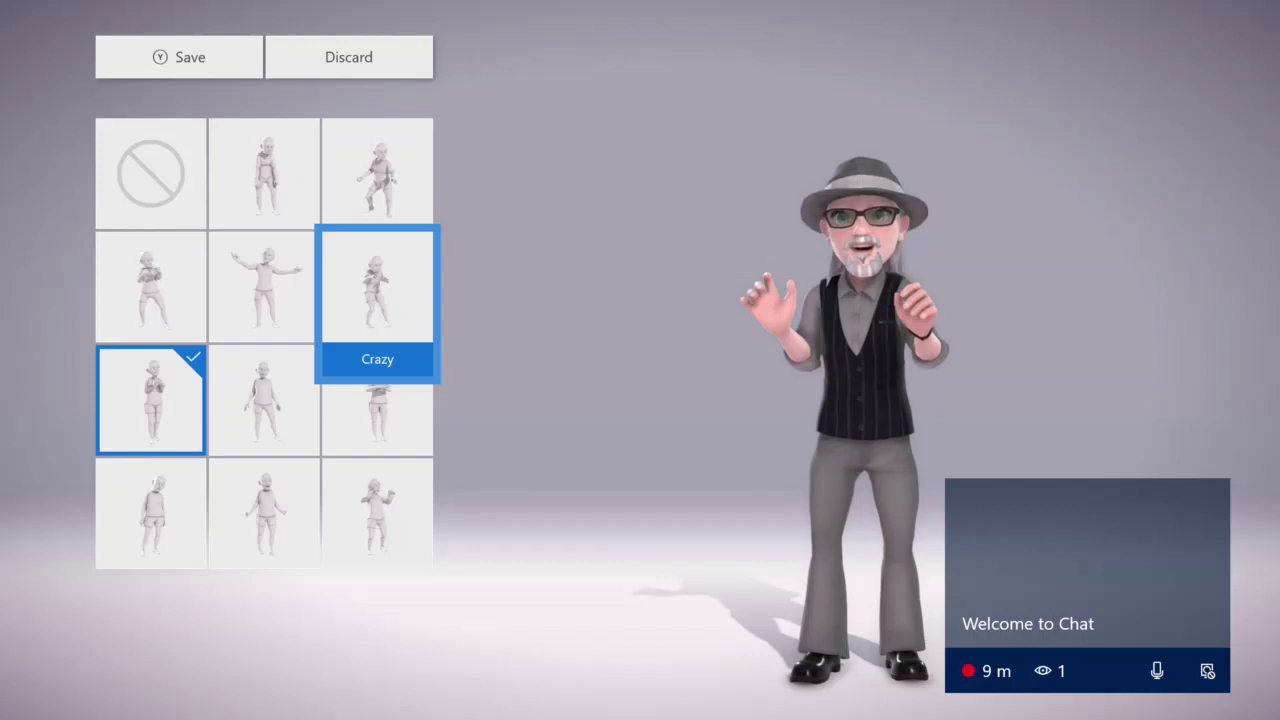
pyautogui.press('Down')
pyautogui.press('Left')
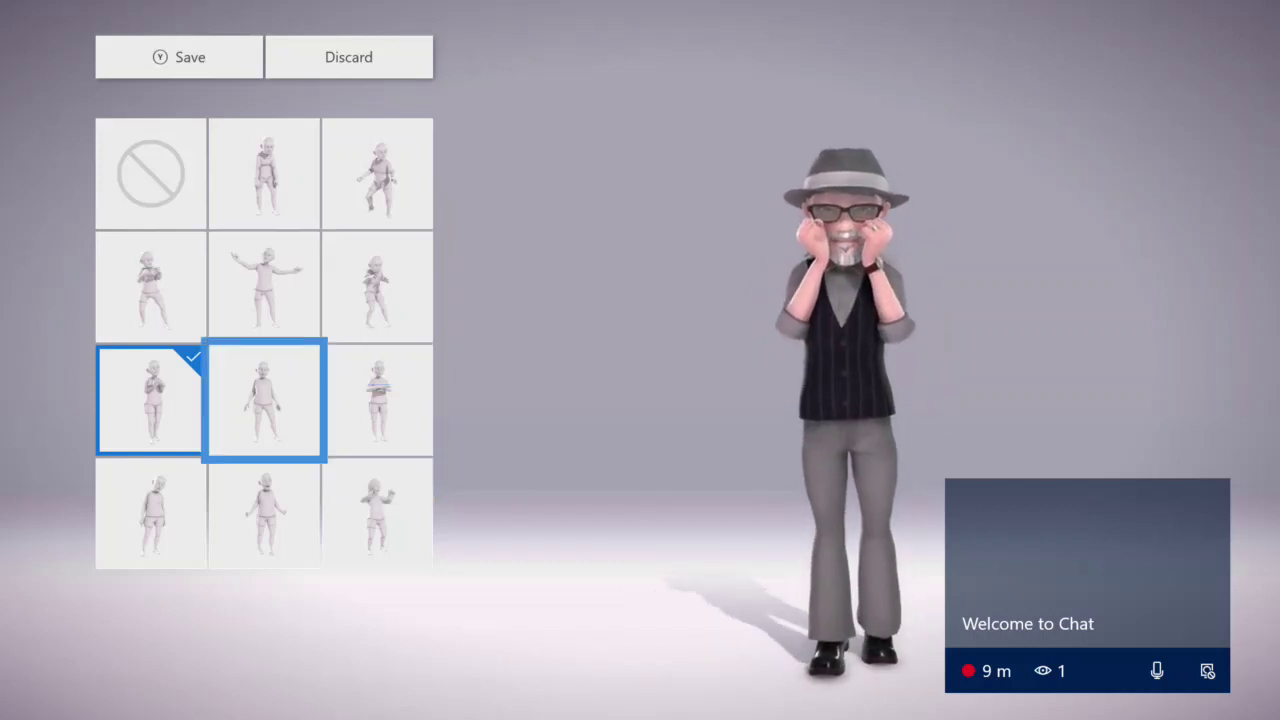
pyautogui.press('Return')
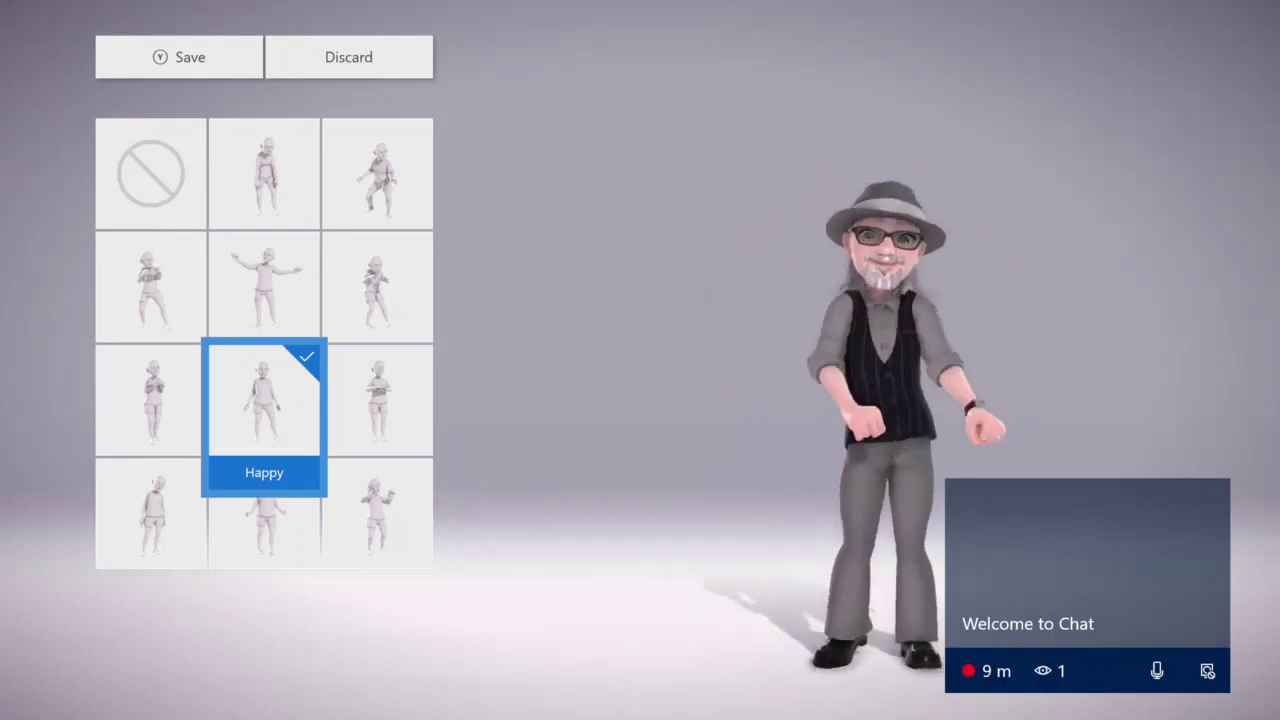
pyautogui.press('Up')
pyautogui.press('Up')
pyautogui.press('Up')
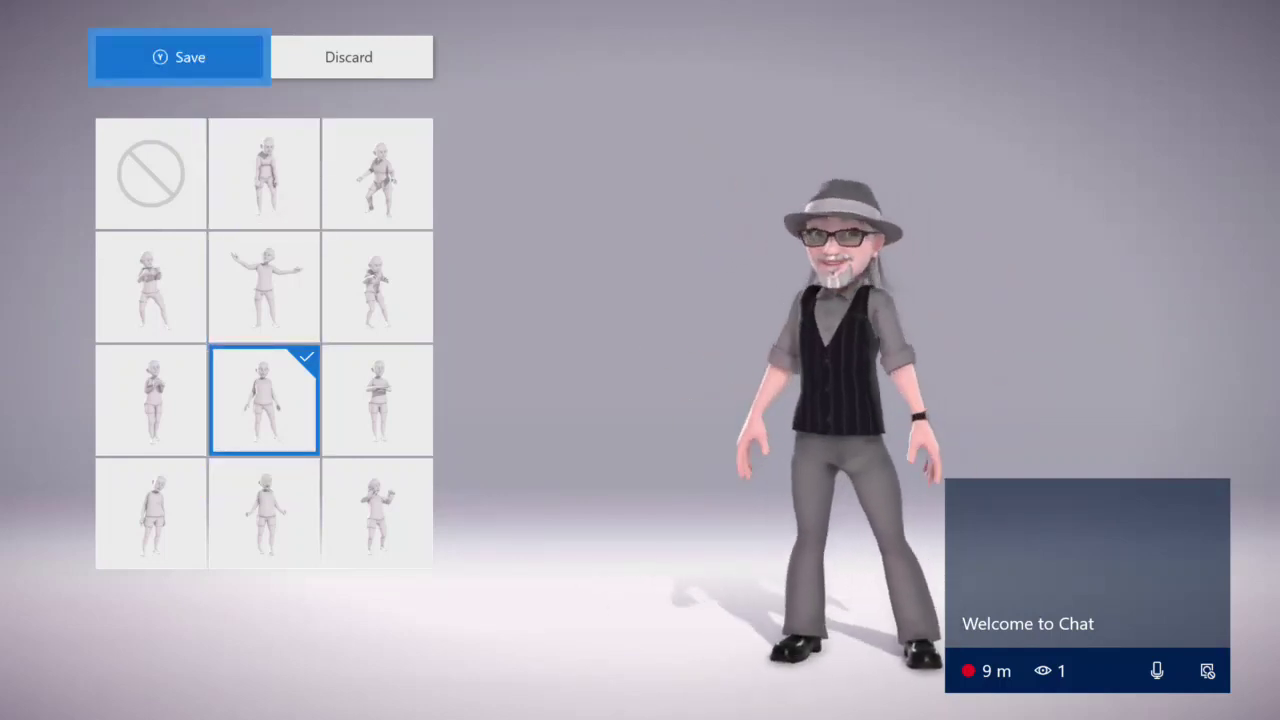
pyautogui.press('Return')
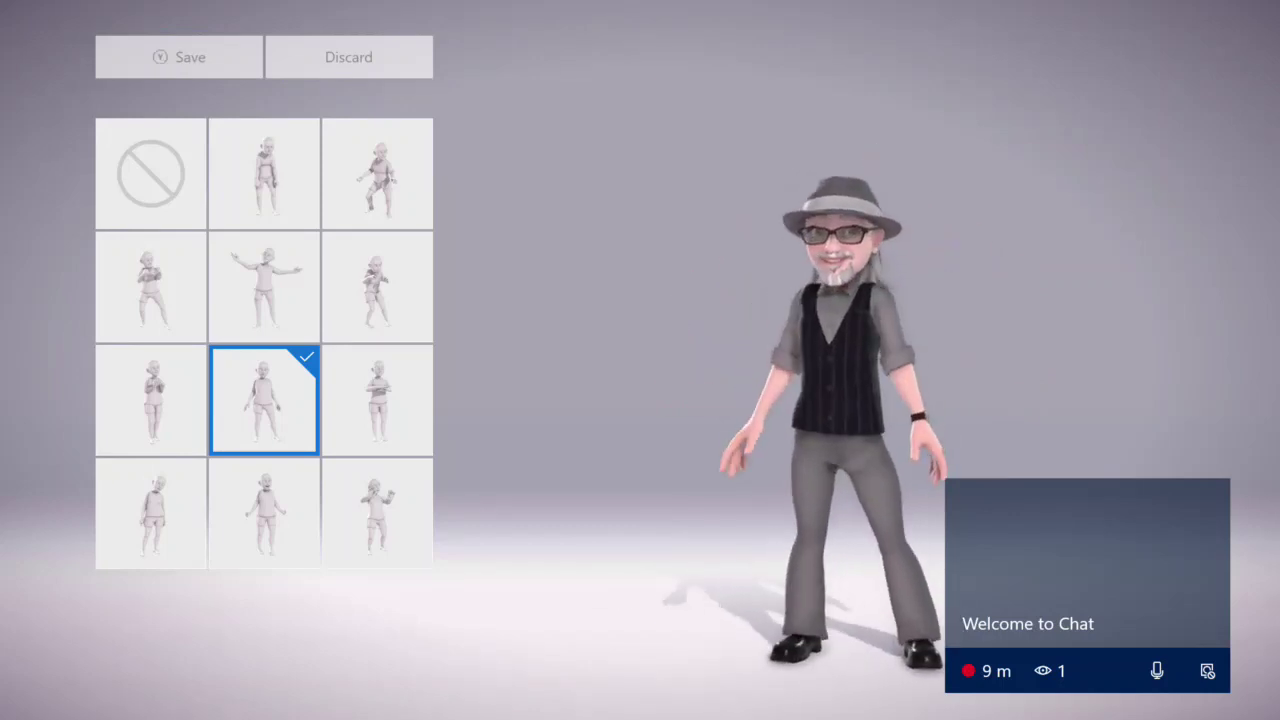
# Step: Leave the moods and open the Outfits category of the avatar's closet
pyautogui.press('Escape')
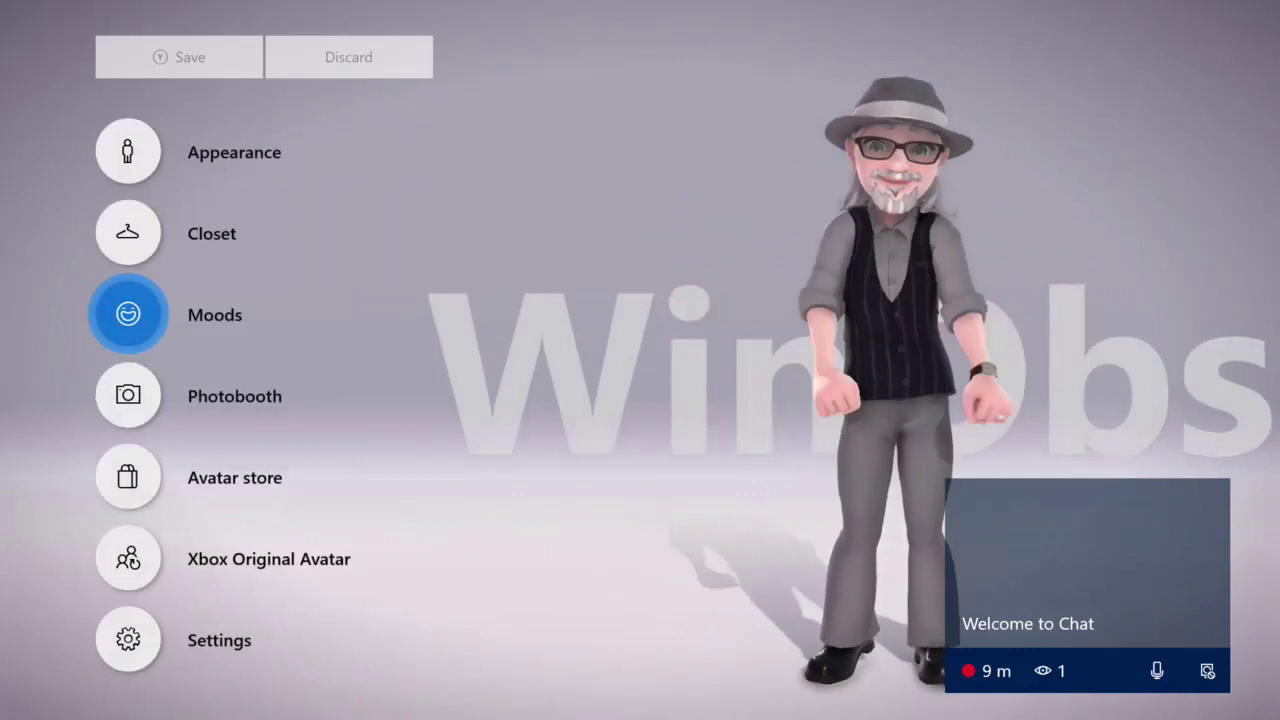
pyautogui.press('Down')
pyautogui.press('Up')
pyautogui.press('Up')
pyautogui.press('Return')
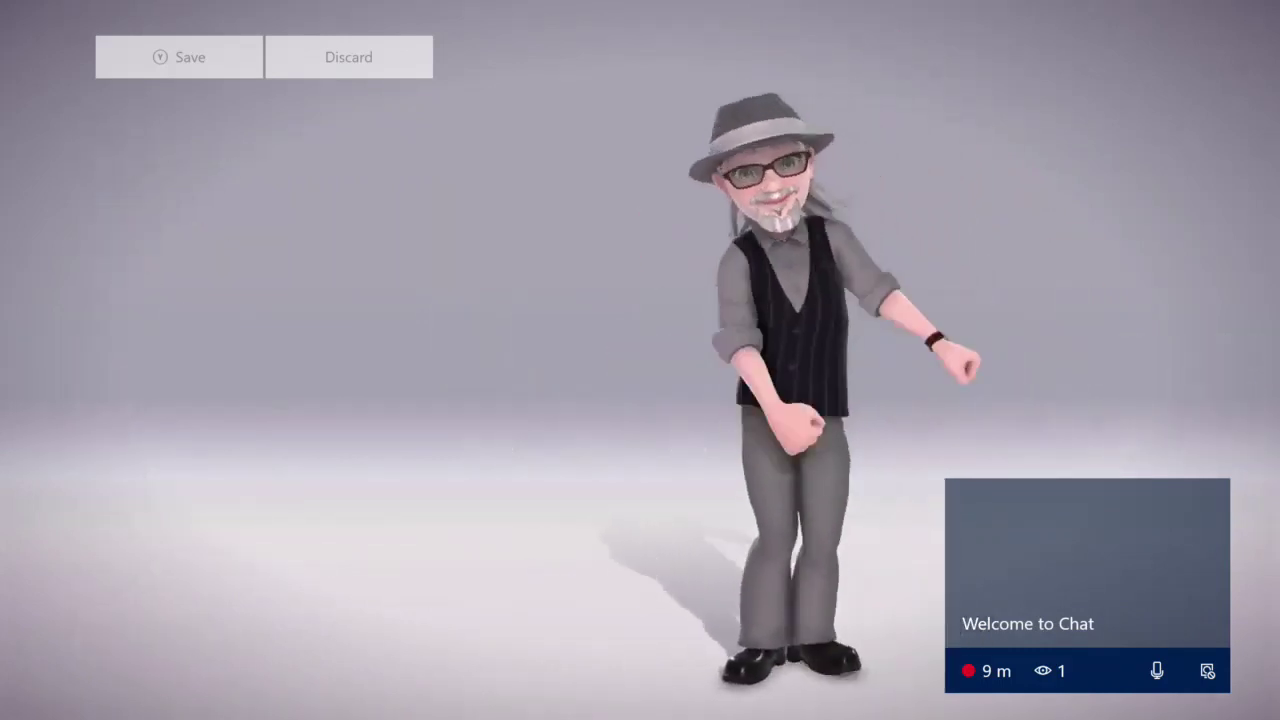
pyautogui.press('Return')
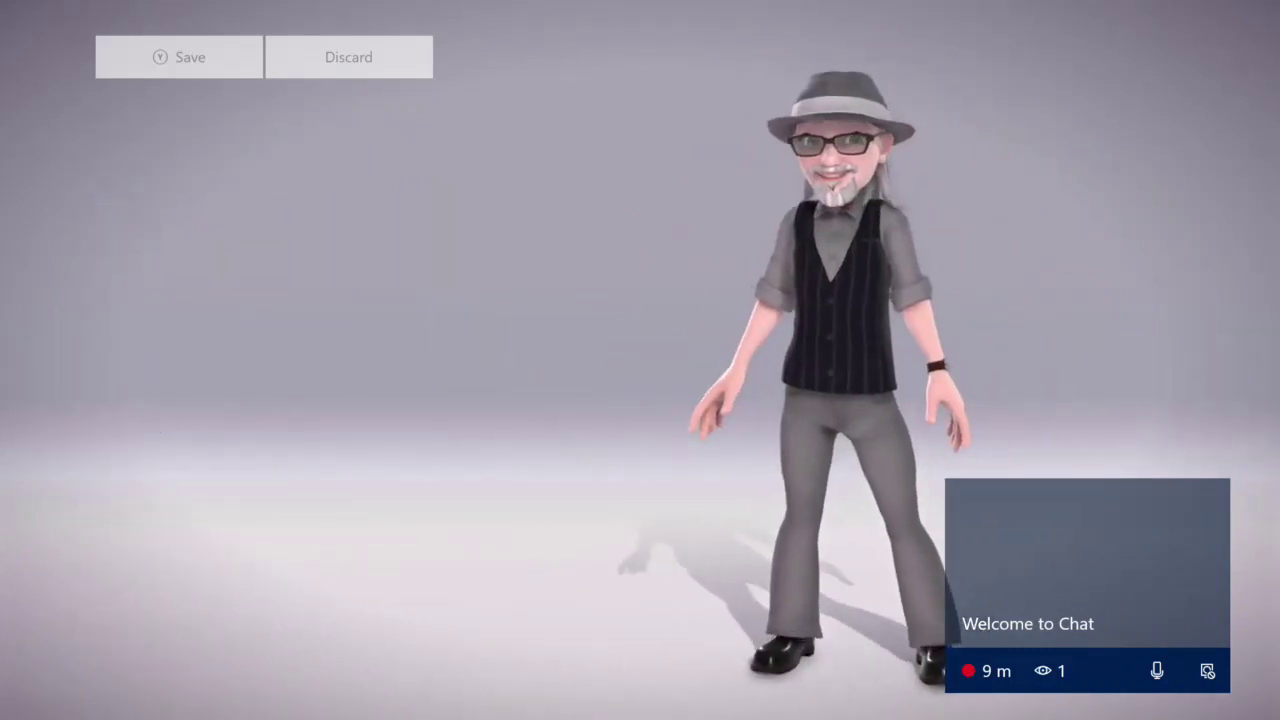
# Step: Try the Astronaut and Baseball outfits on the avatar
pyautogui.press('Right')
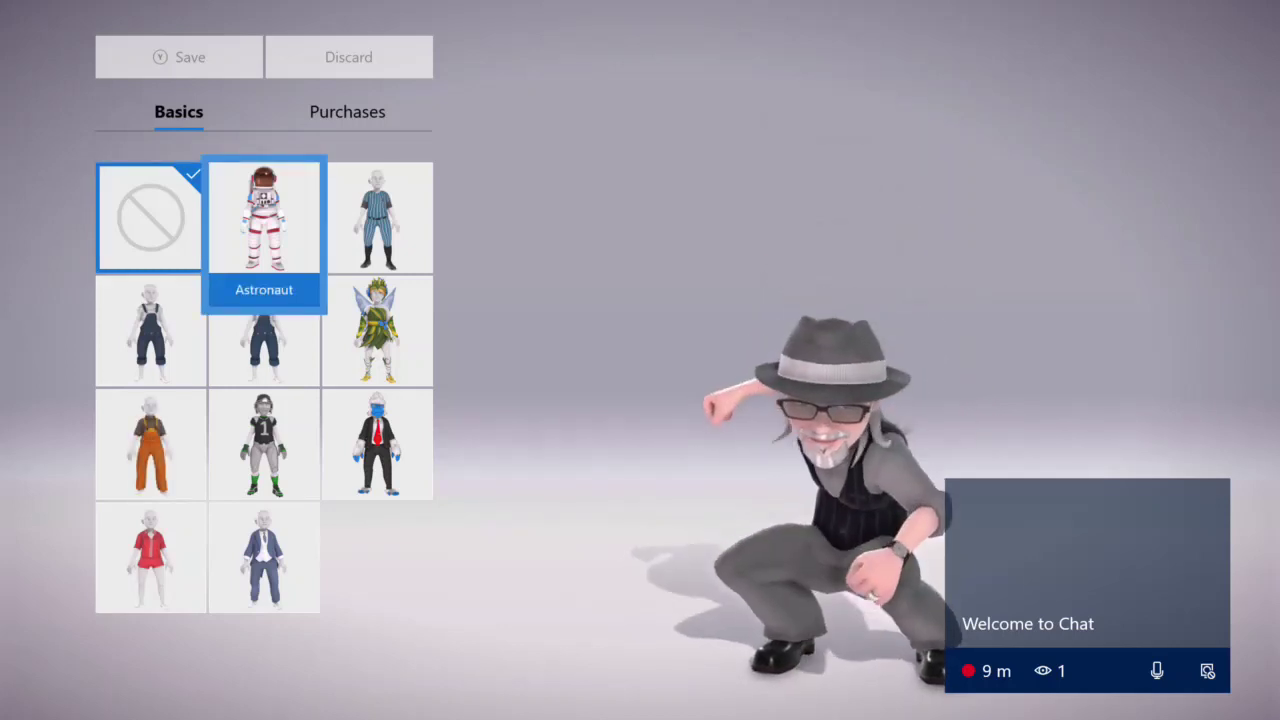
pyautogui.press('Return')
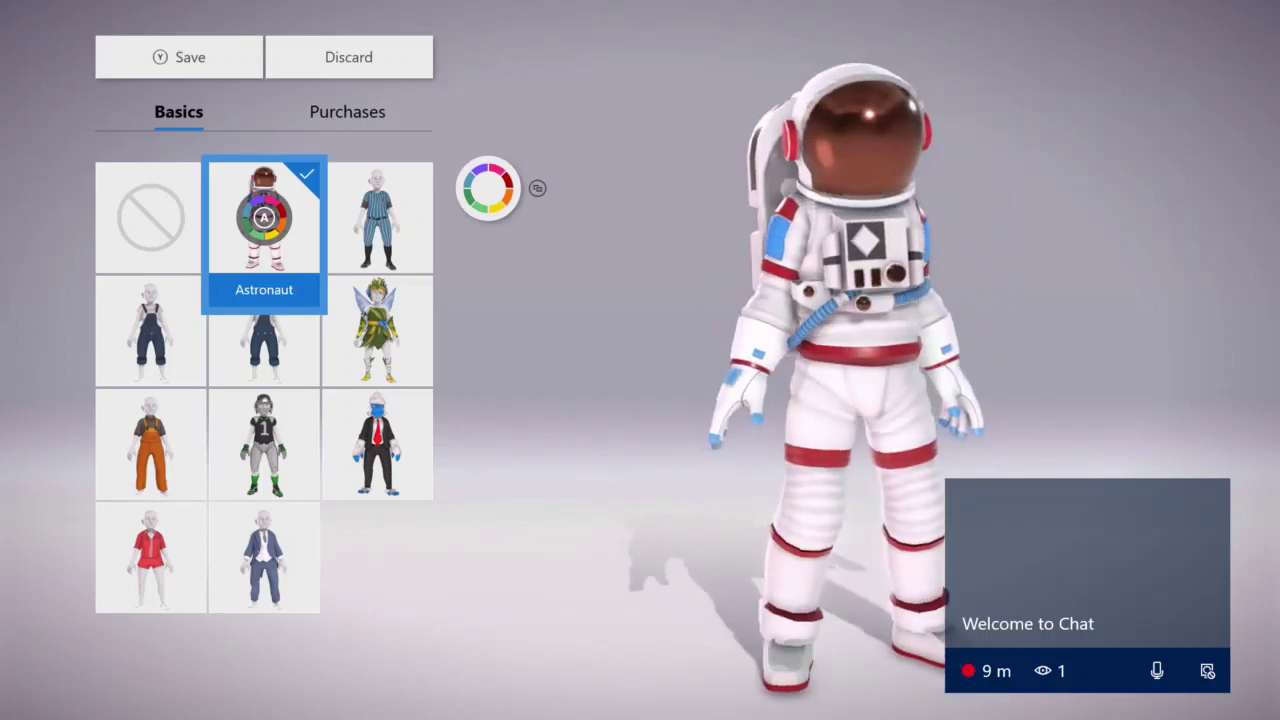
pyautogui.click(377, 230)
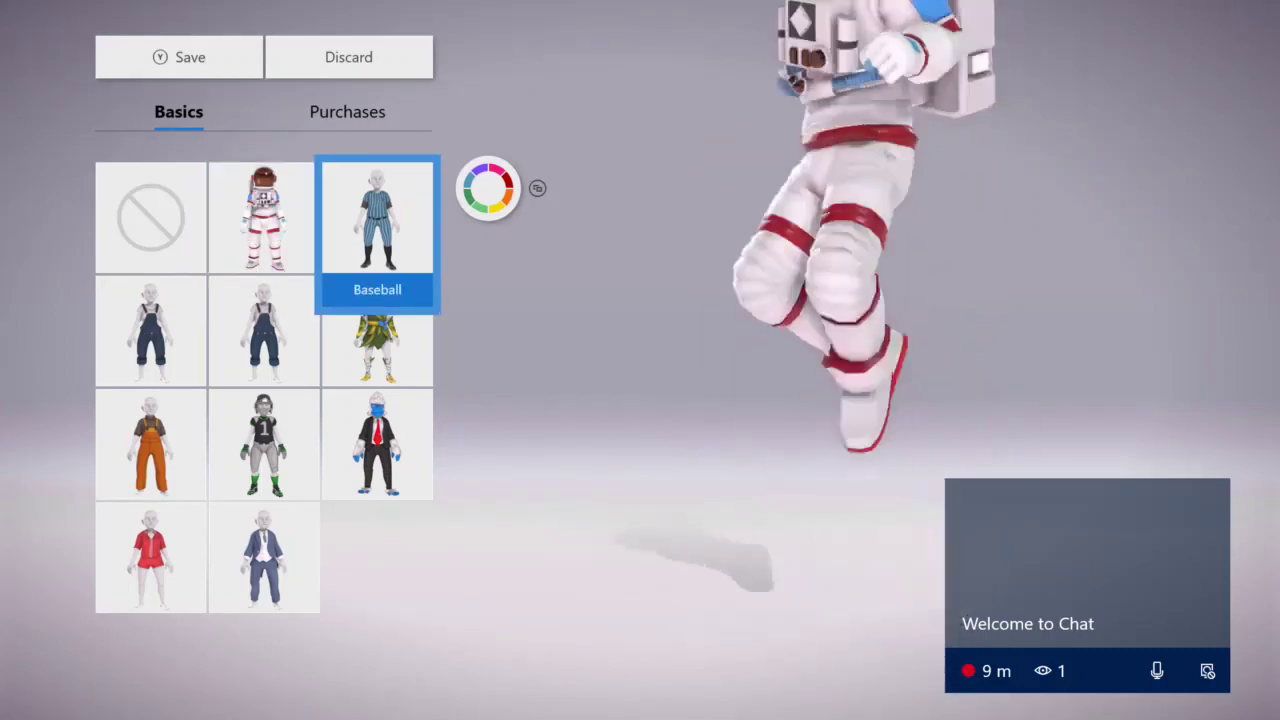
pyautogui.press('Return')
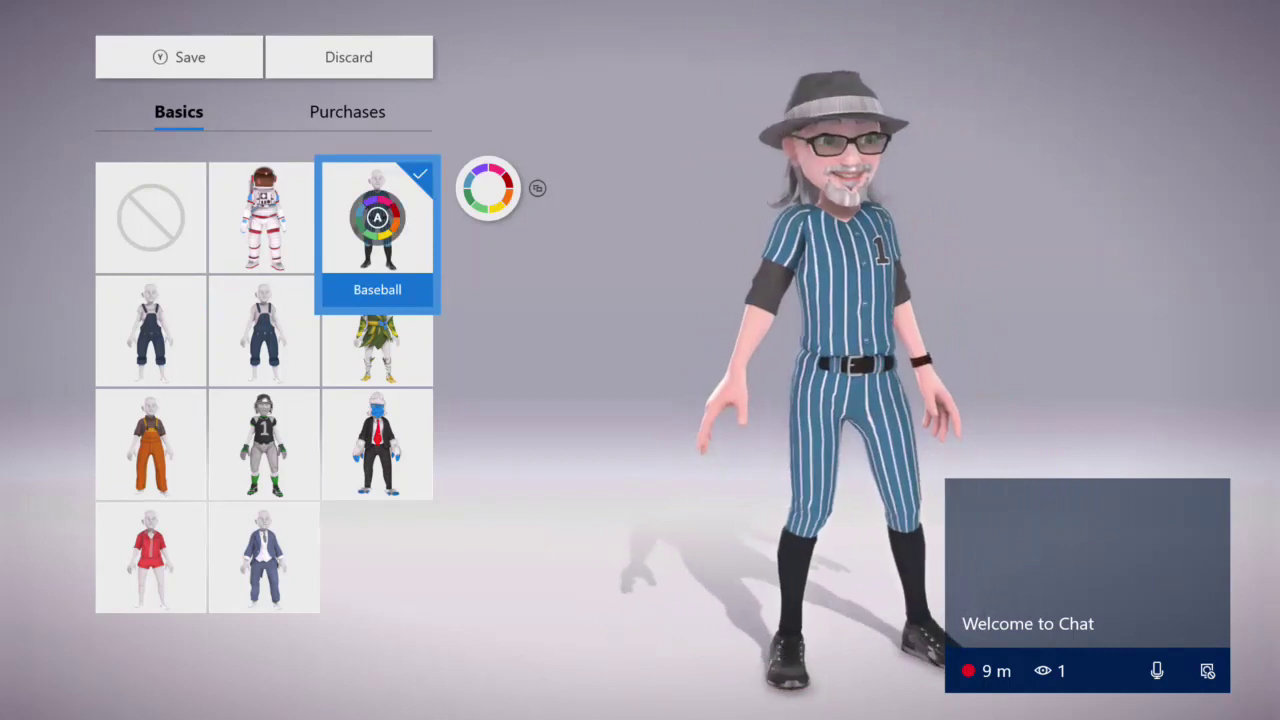
# Step: Try the Fairy and Football outfits on the avatar
pyautogui.click(377, 330)
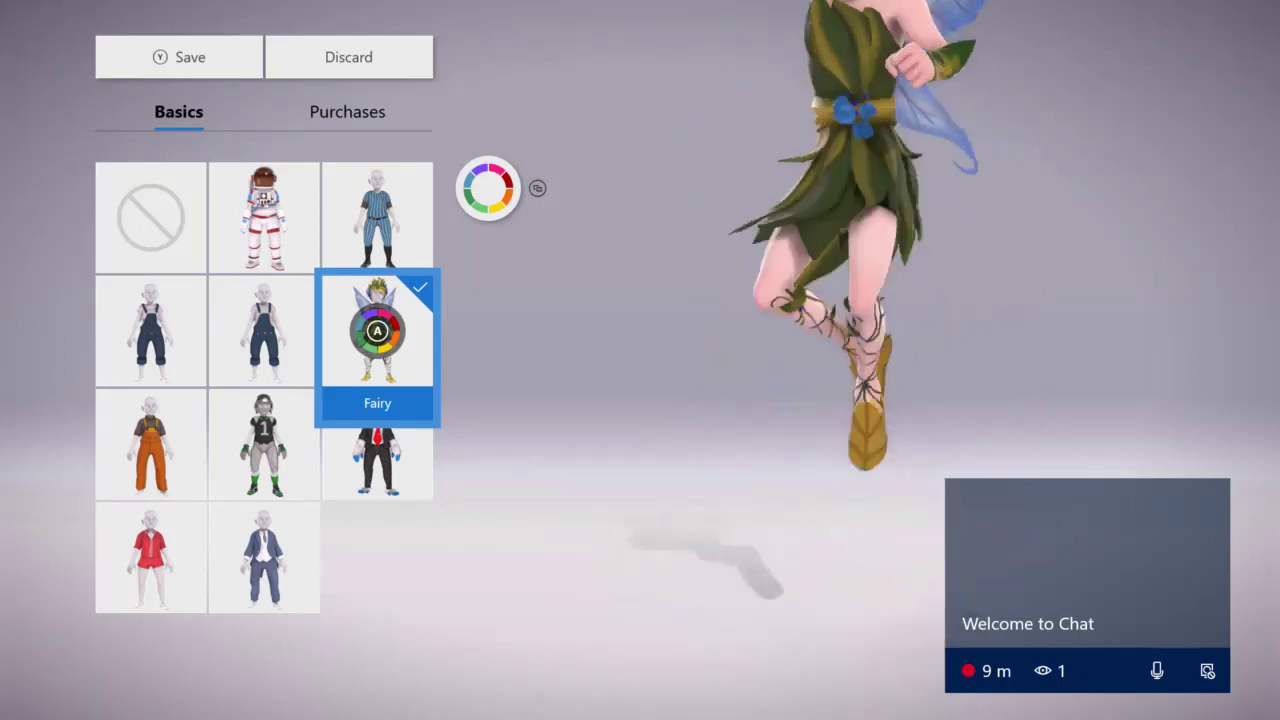
pyautogui.click(264, 330)
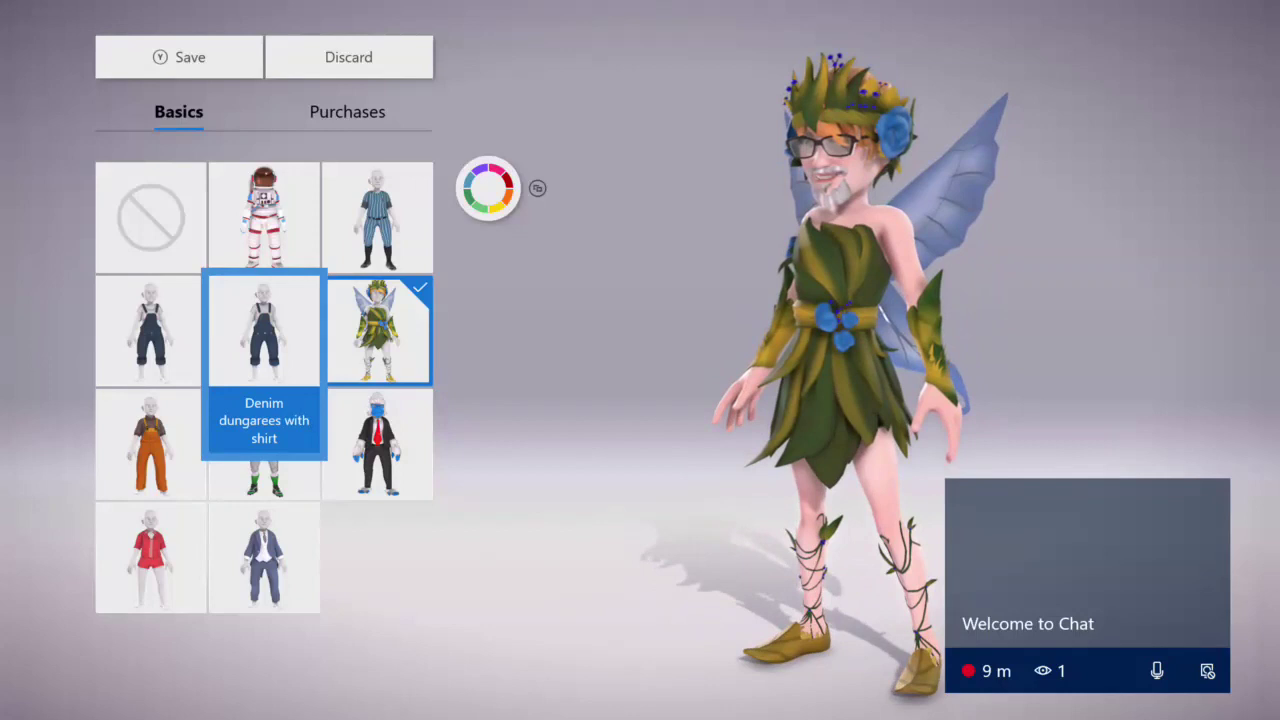
pyautogui.click(150, 330)
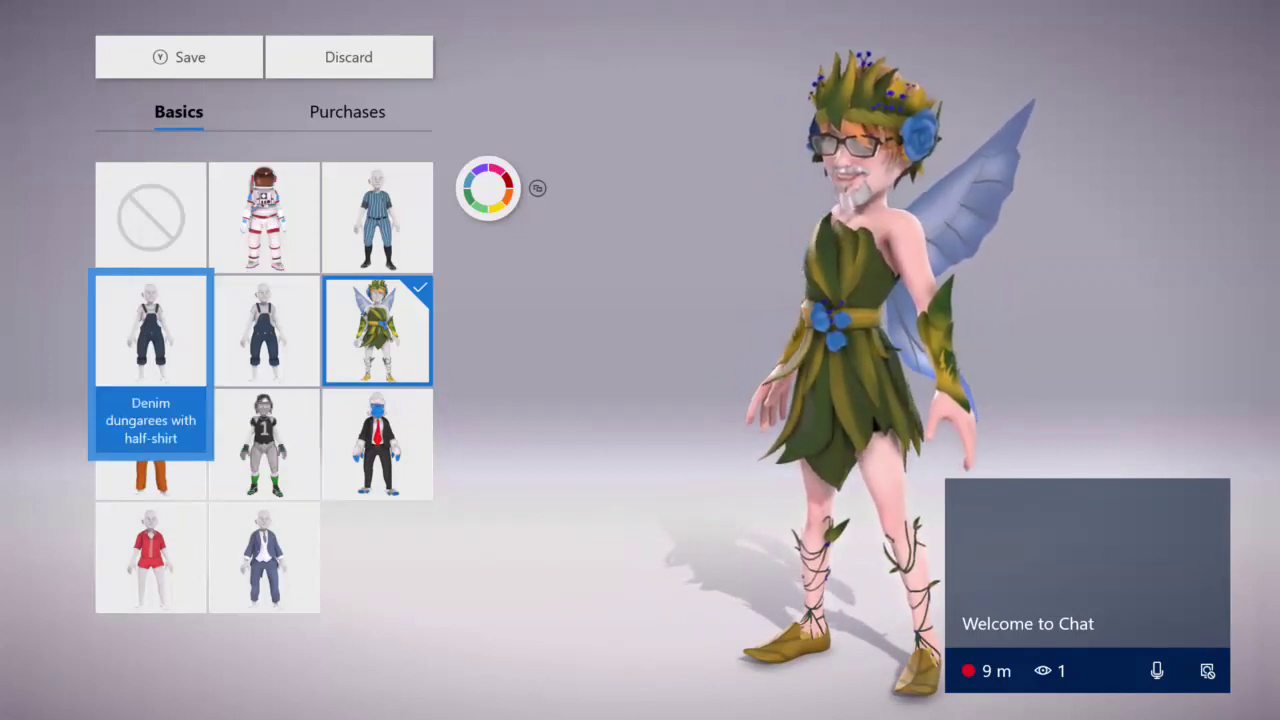
pyautogui.click(150, 443)
pyautogui.click(264, 443)
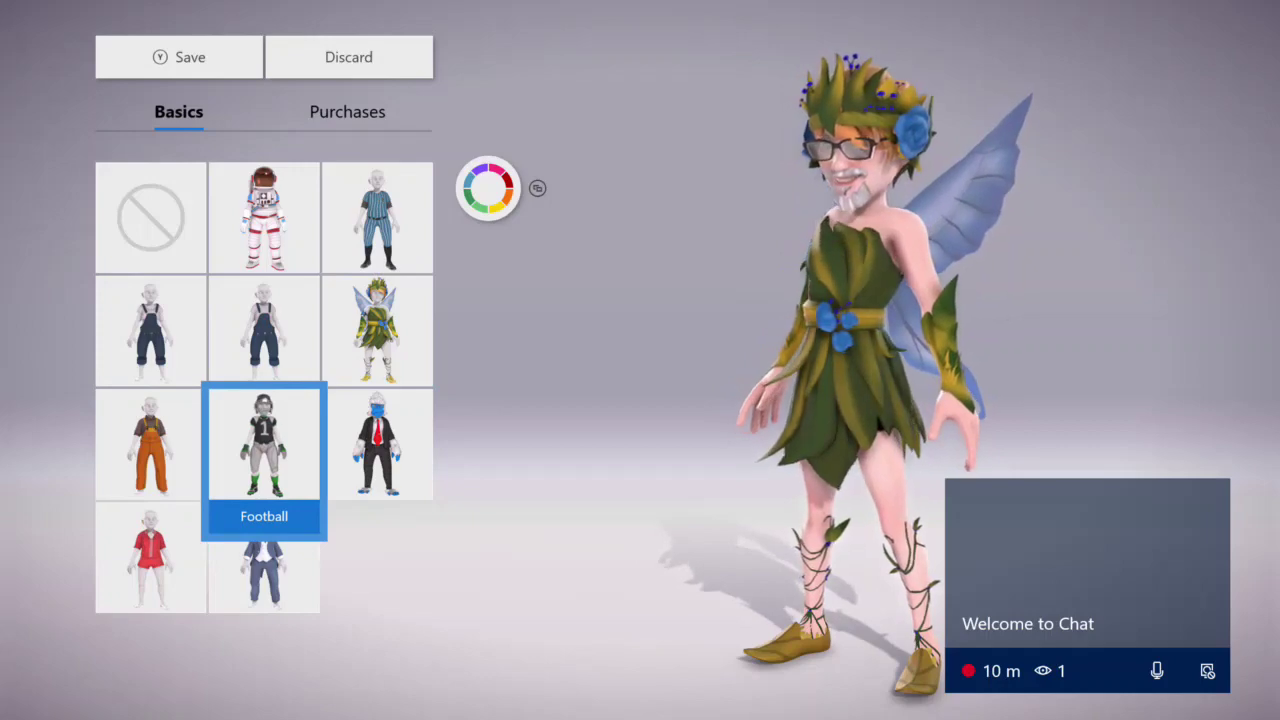
pyautogui.press('Return')
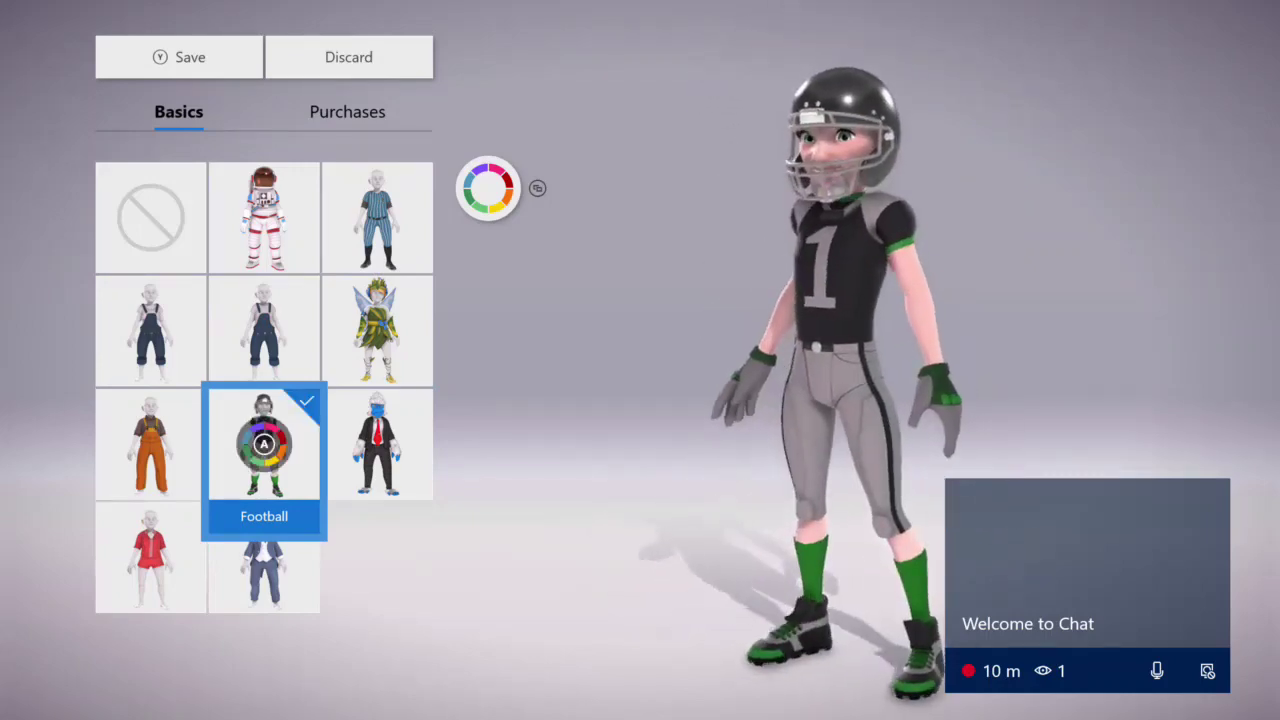
# Step: Try the Gorilla, Suit with tailcoat and Sleeved romper outfits on the avatar
pyautogui.click(377, 450)
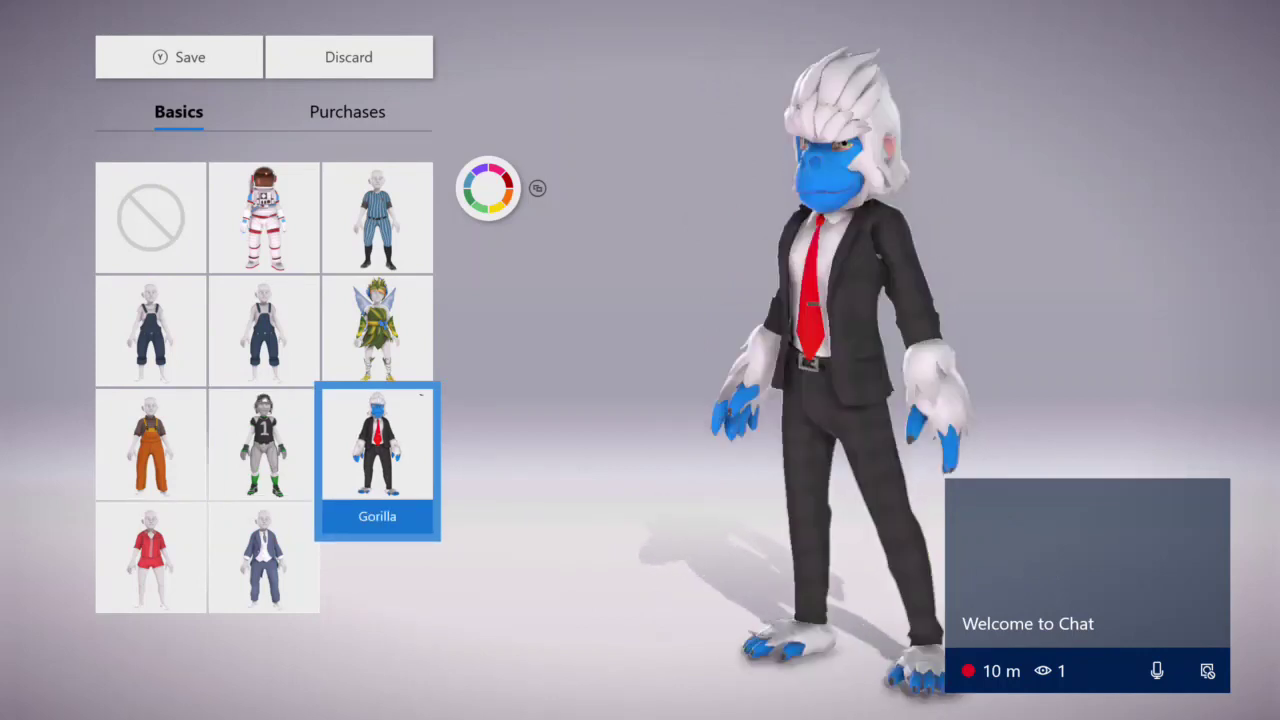
pyautogui.press('Return')
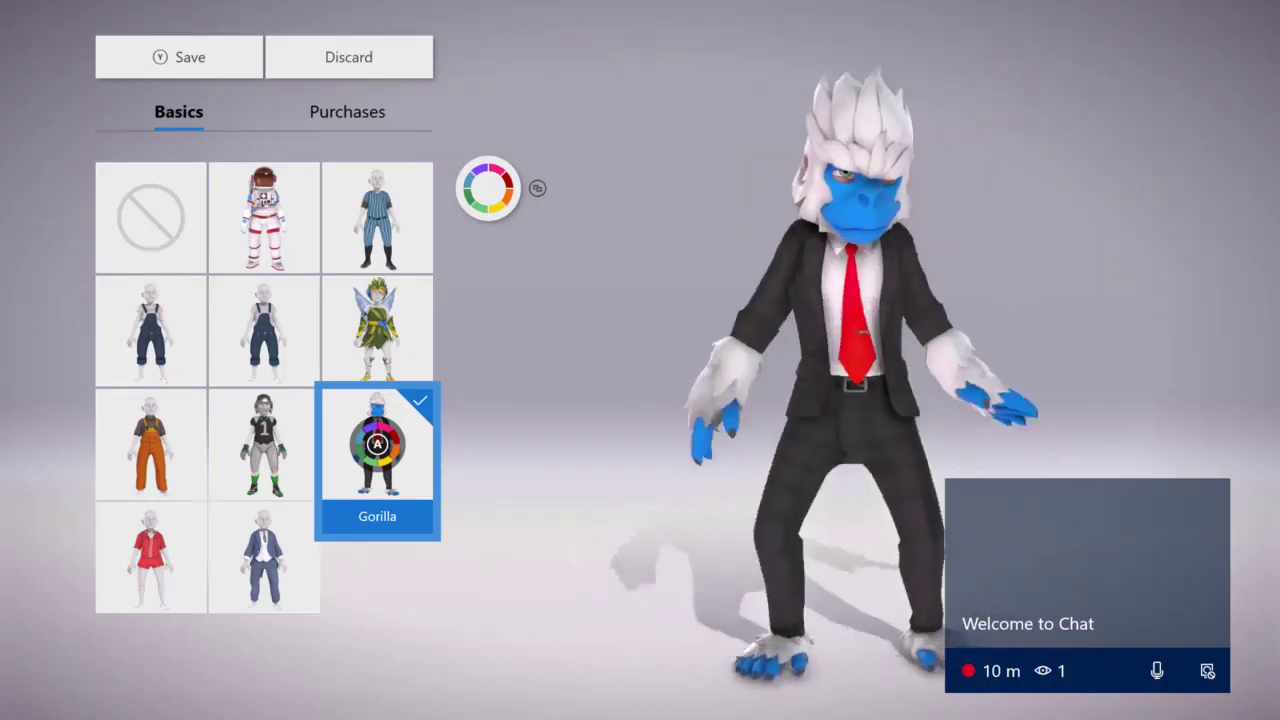
pyautogui.click(264, 560)
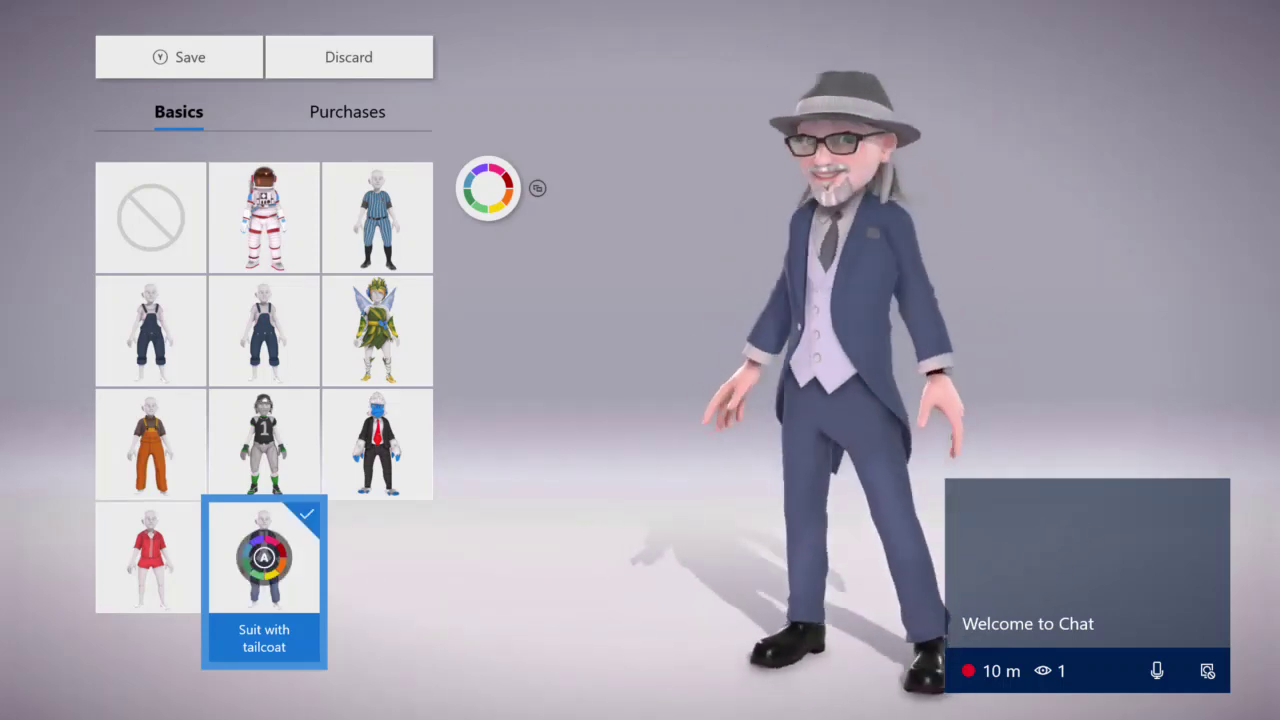
pyautogui.click(150, 560)
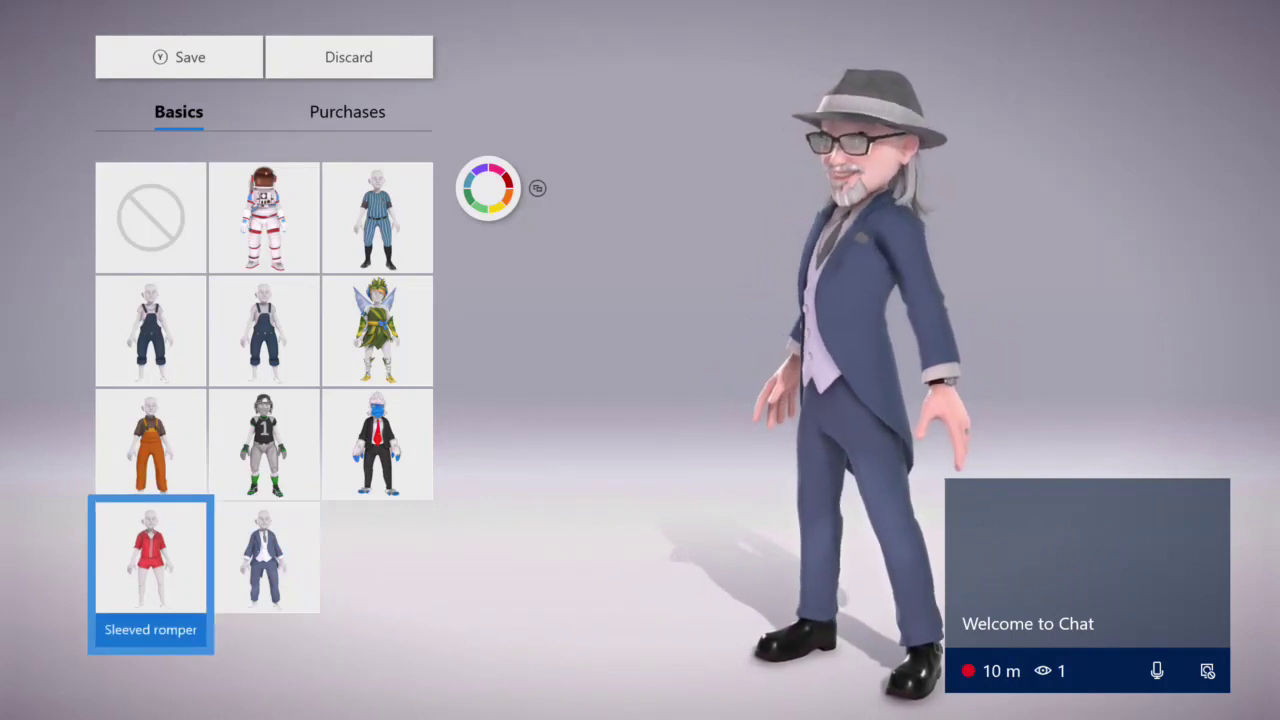
pyautogui.press('Return')
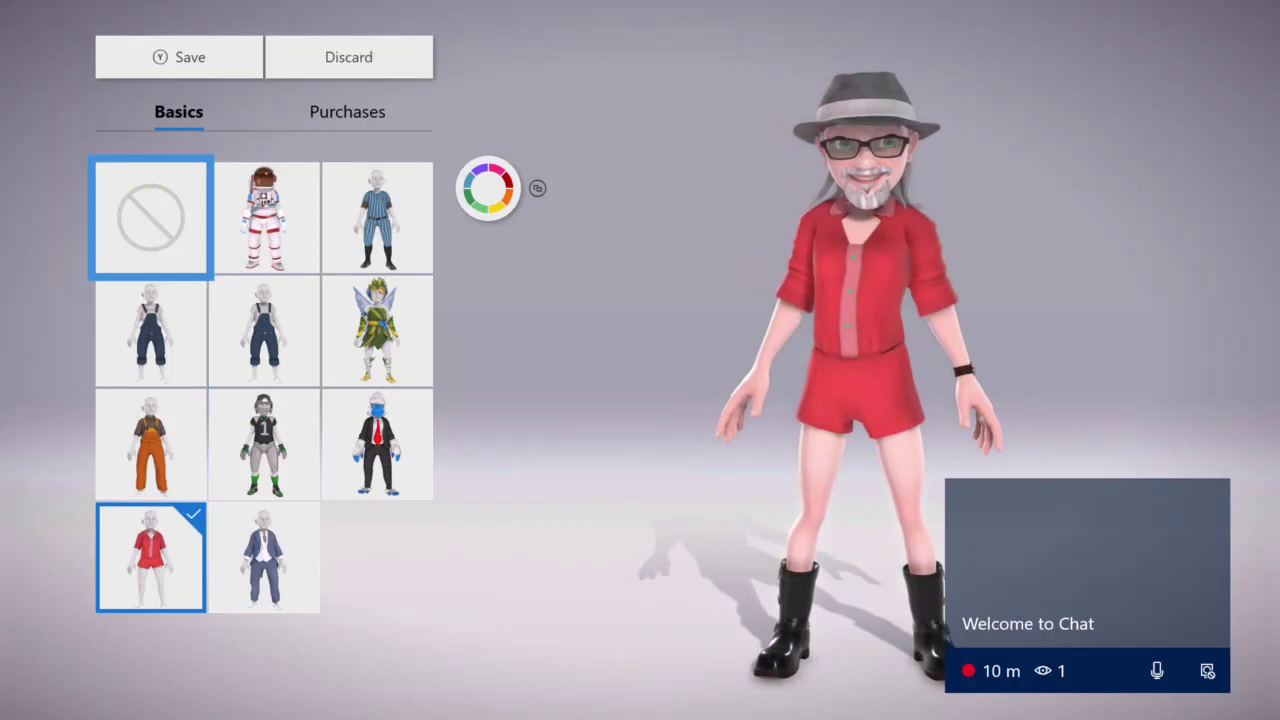
# Step: Visit the Avatar Store from the purchased outfits, discarding the unsaved outfit change, and return to the closet
pyautogui.press('Up')
pyautogui.press('Right')
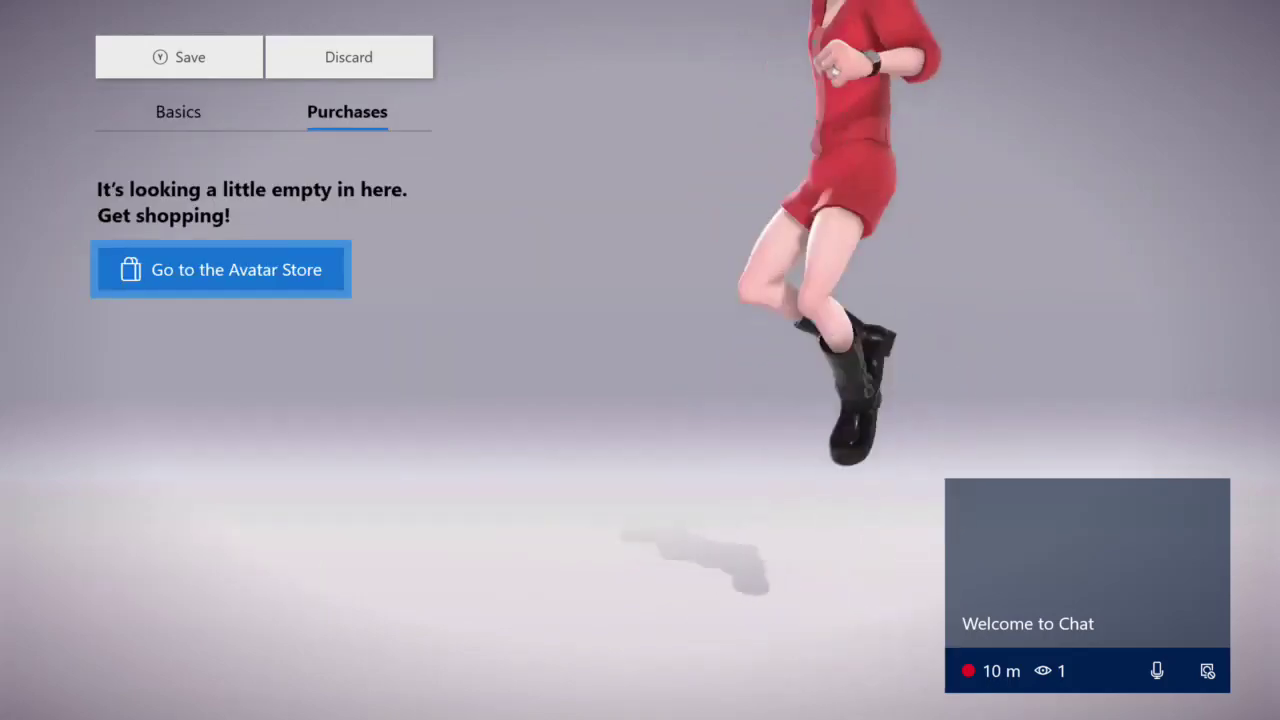
pyautogui.press('Return')
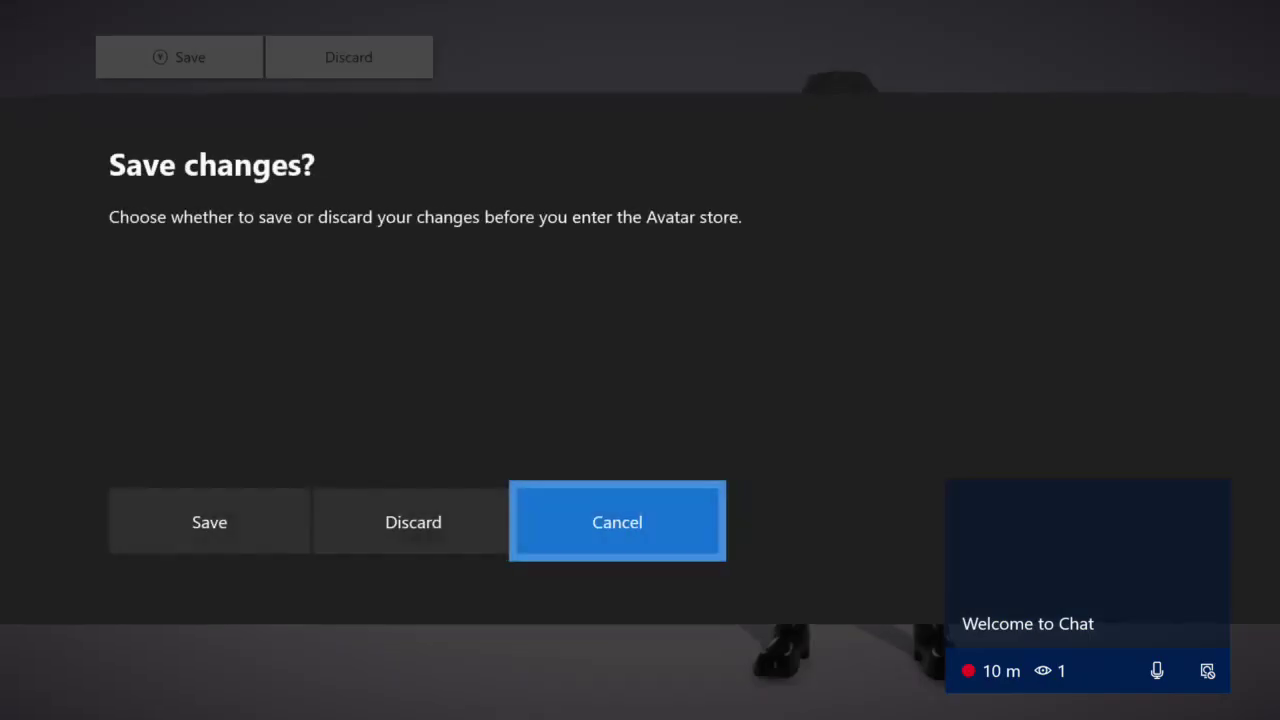
pyautogui.press('Left')
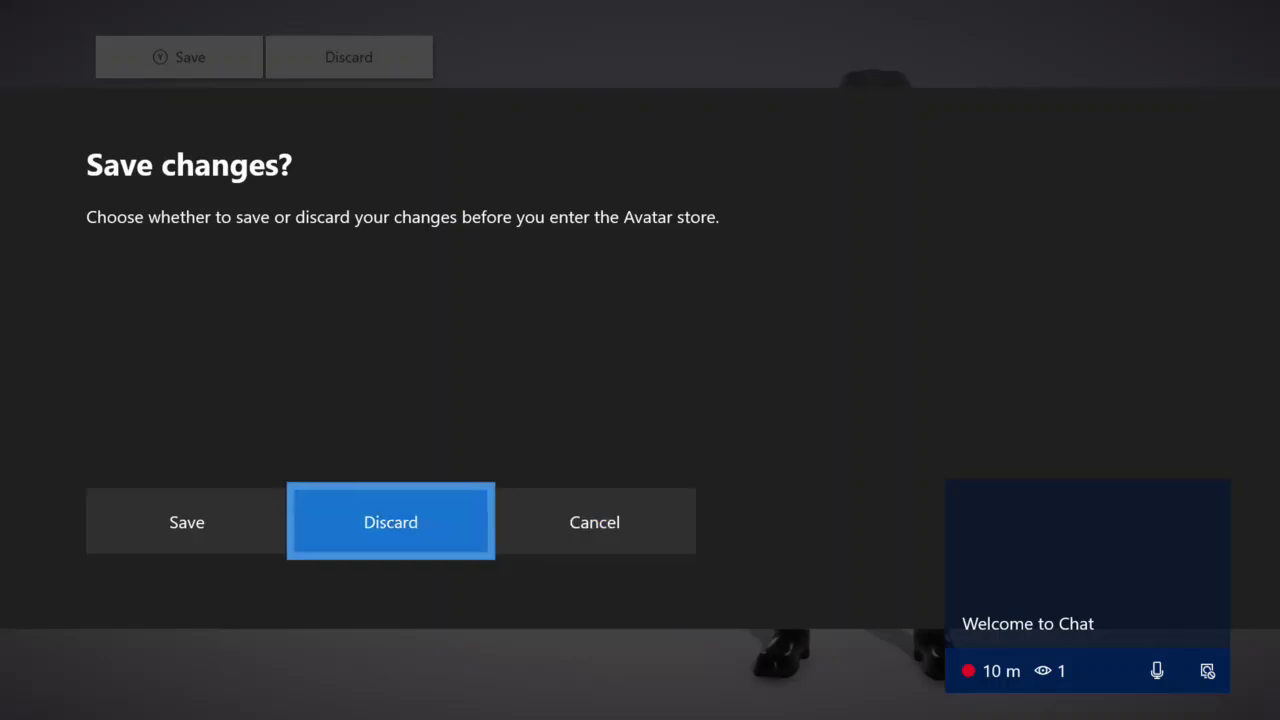
pyautogui.press('Return')
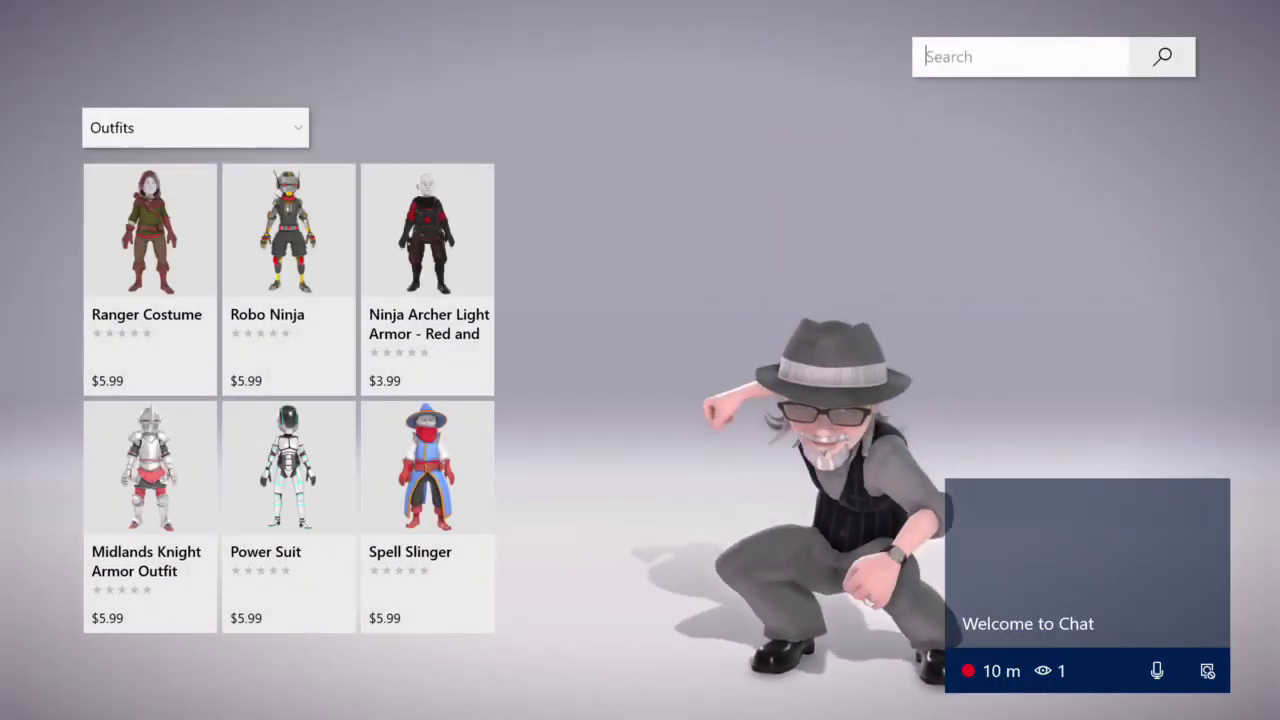
pyautogui.press('Down')
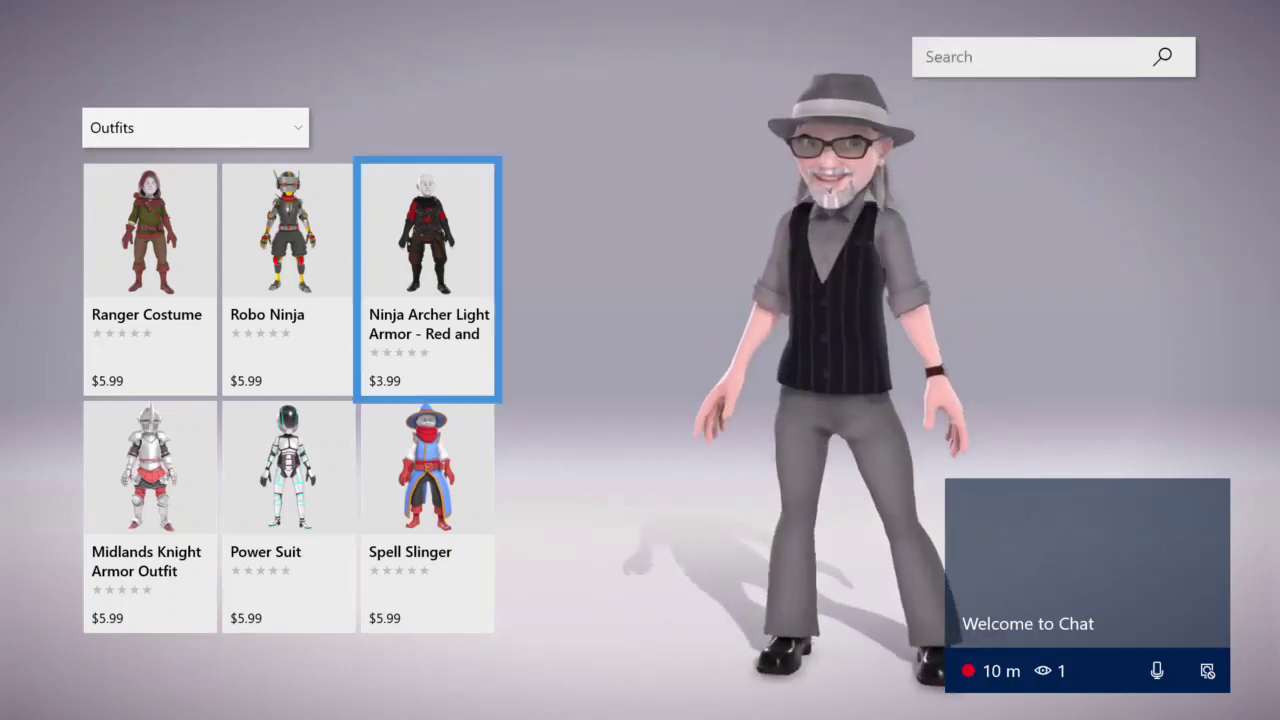
pyautogui.press('Escape')
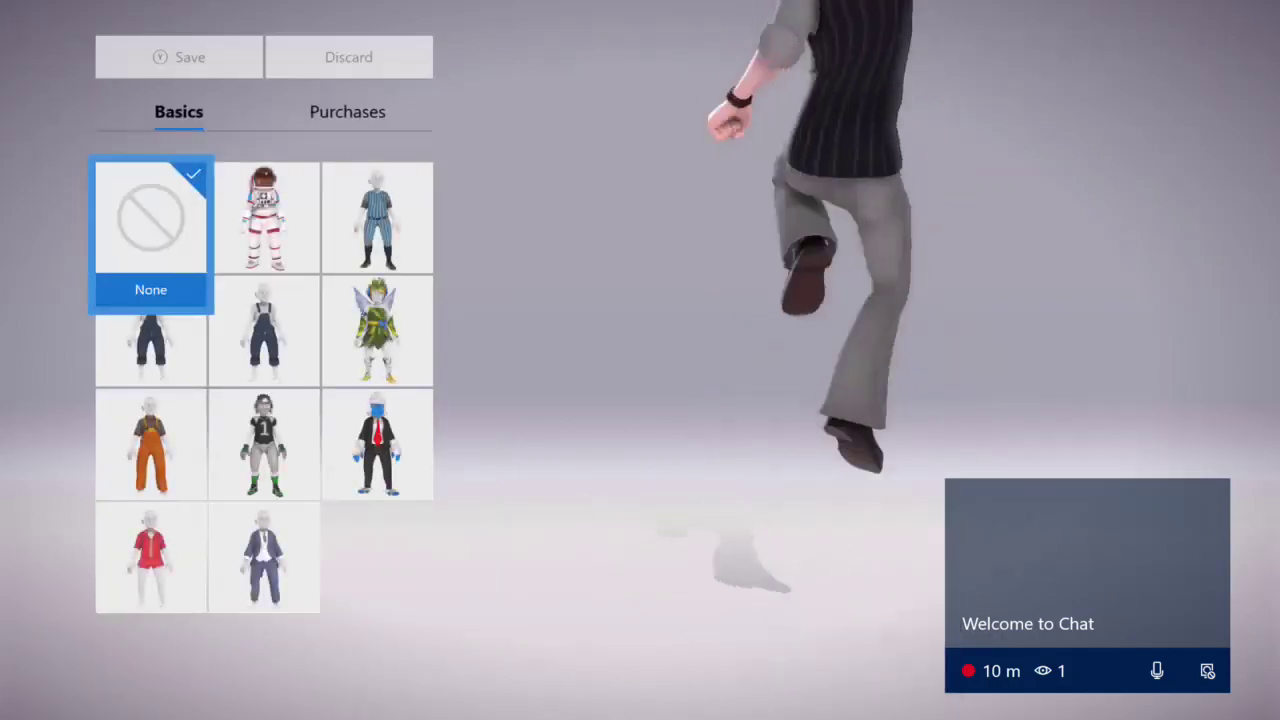
# Step: Look through the basic hats in the closet down to the Wizard hat
pyautogui.press('Escape')
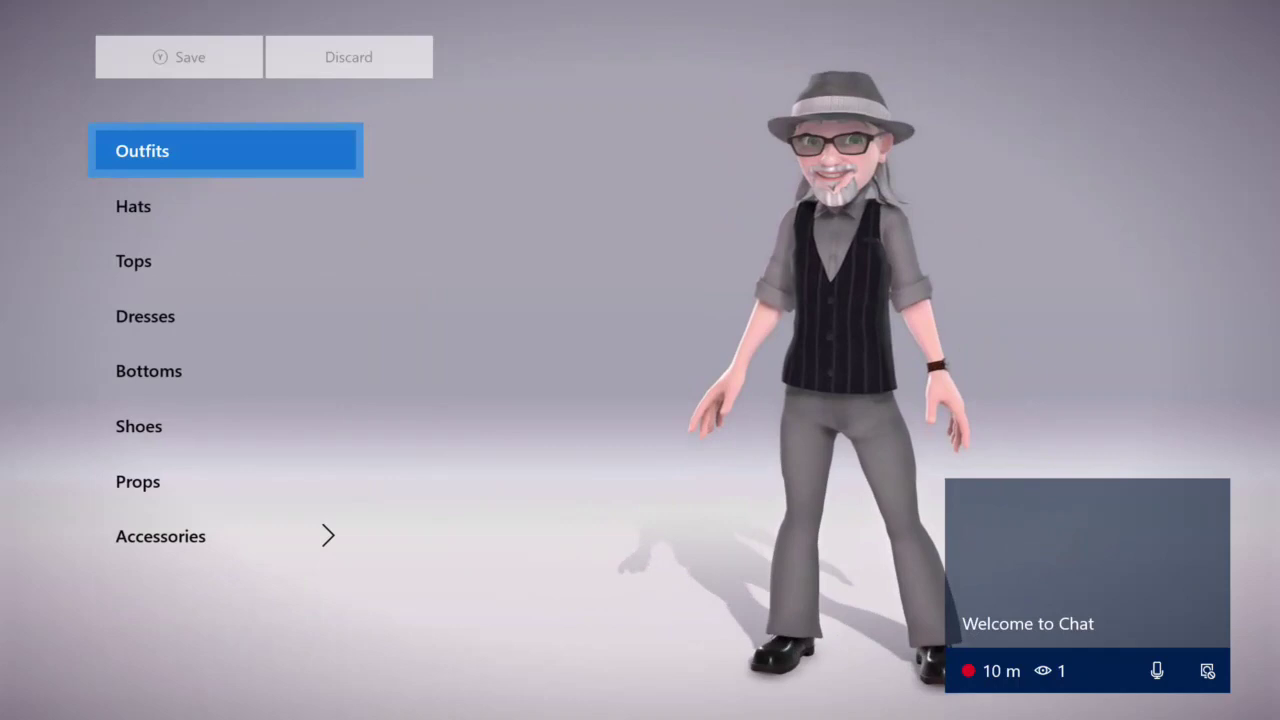
pyautogui.press('Down')
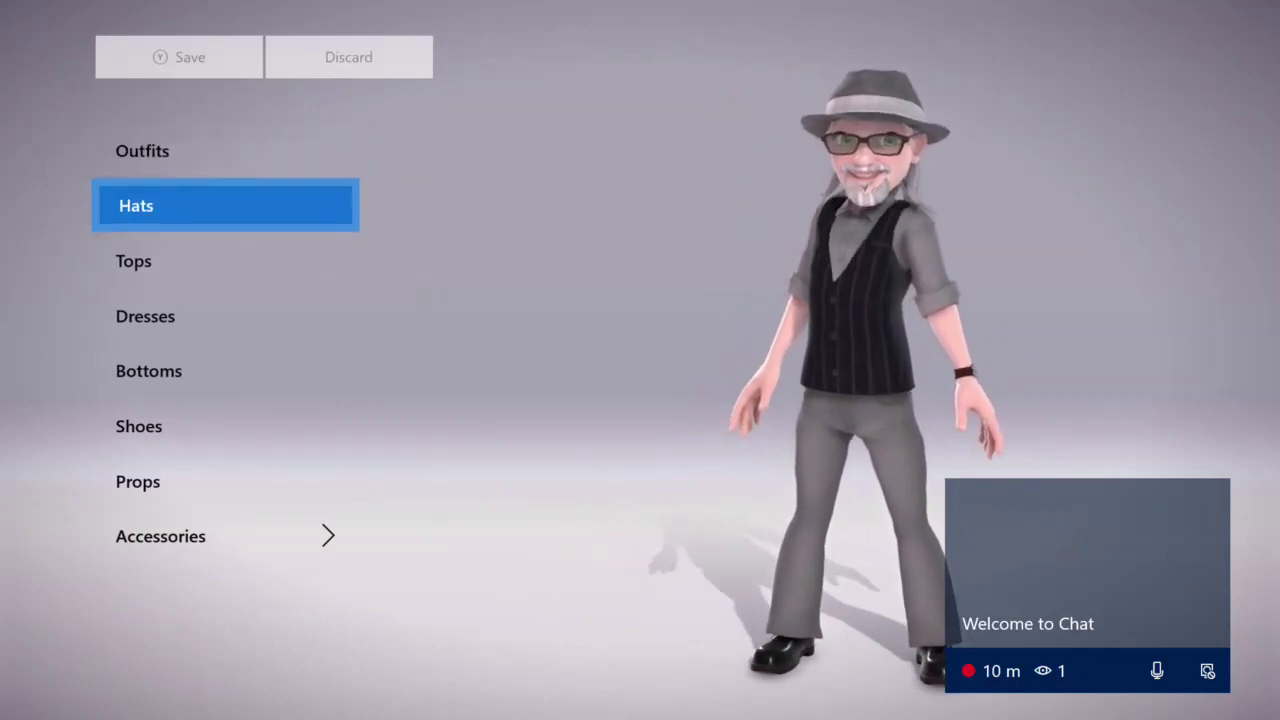
pyautogui.press('Return')
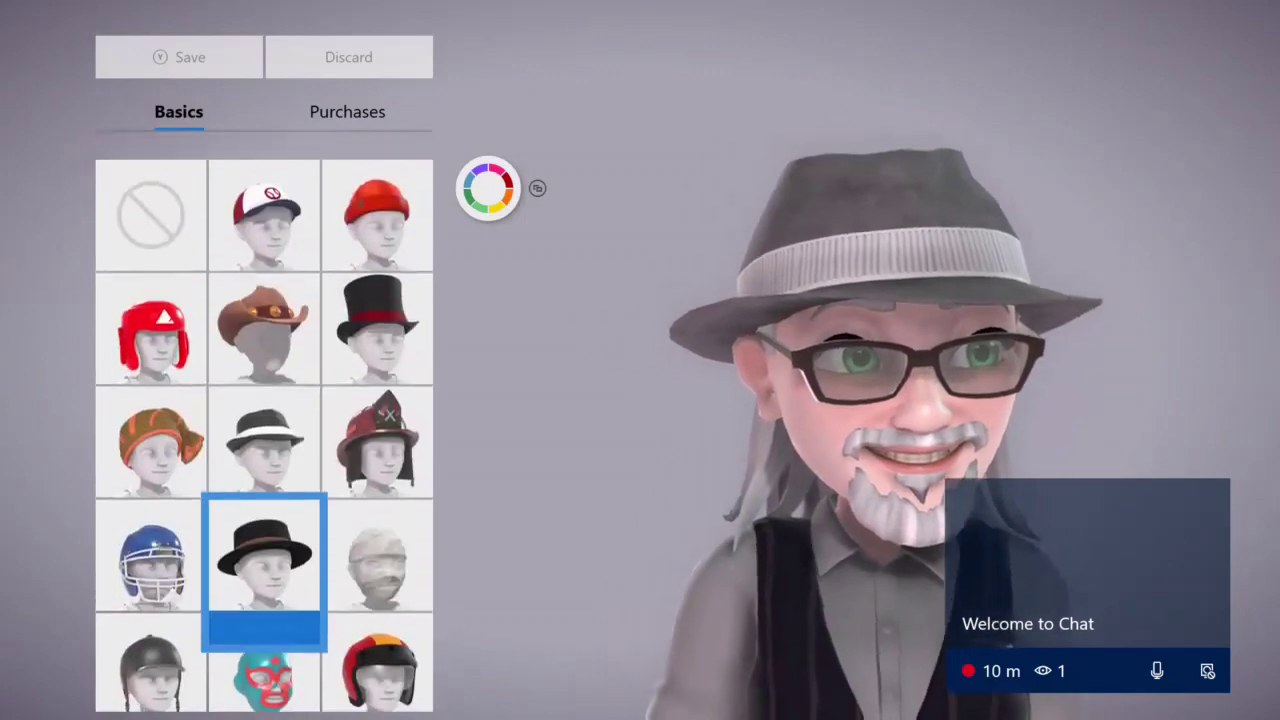
pyautogui.press('Up')
pyautogui.press('Down')
pyautogui.press('Down')
pyautogui.press('Down')
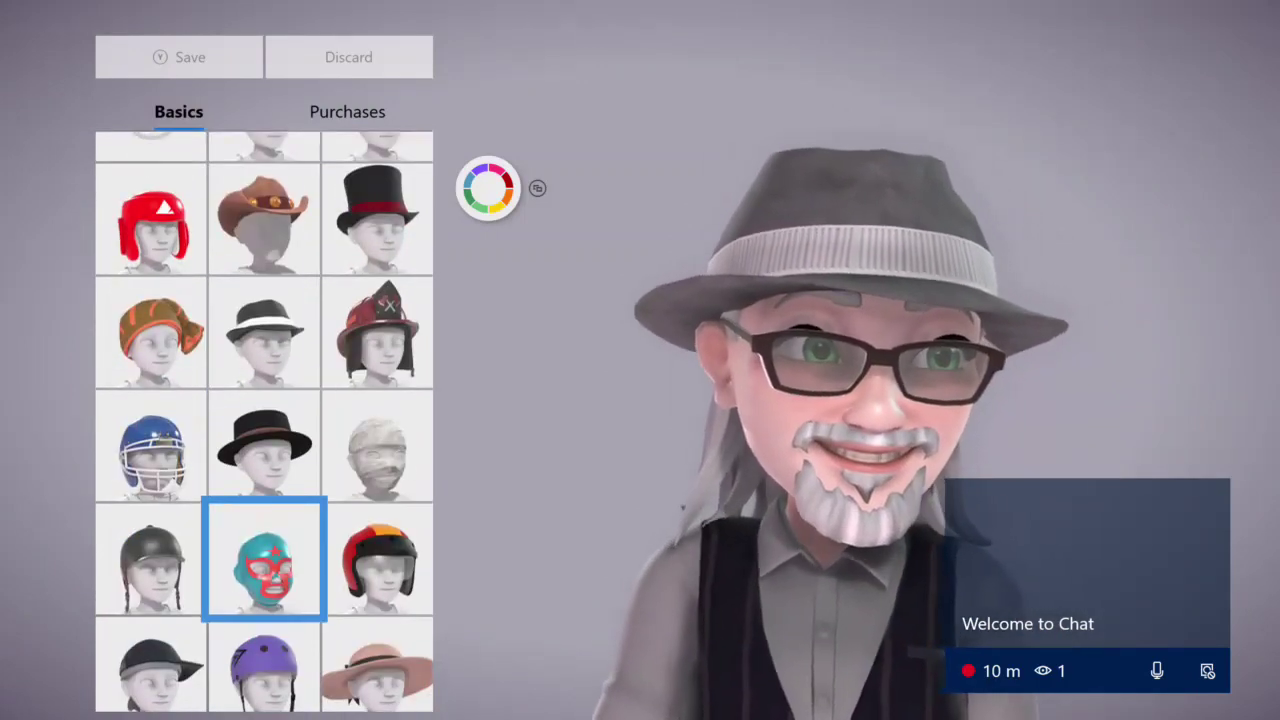
pyautogui.press('Down')
pyautogui.press('Down')
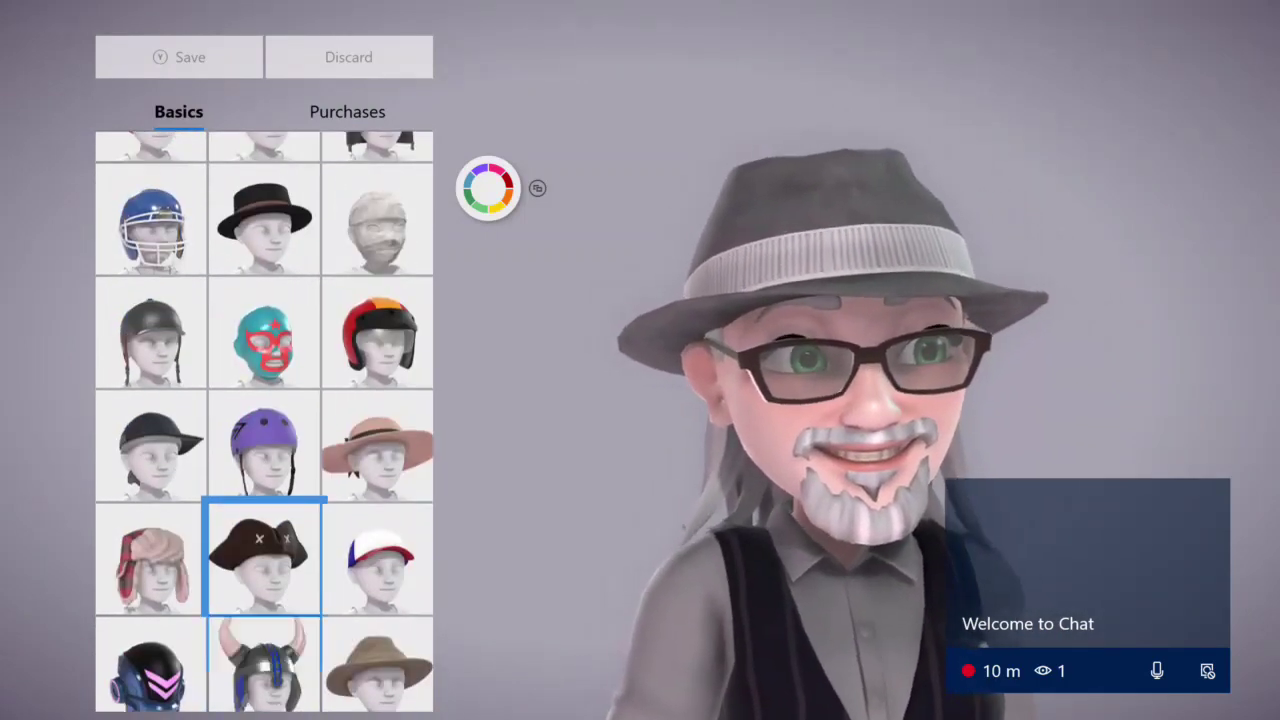
pyautogui.press('Left')
pyautogui.press('Down')
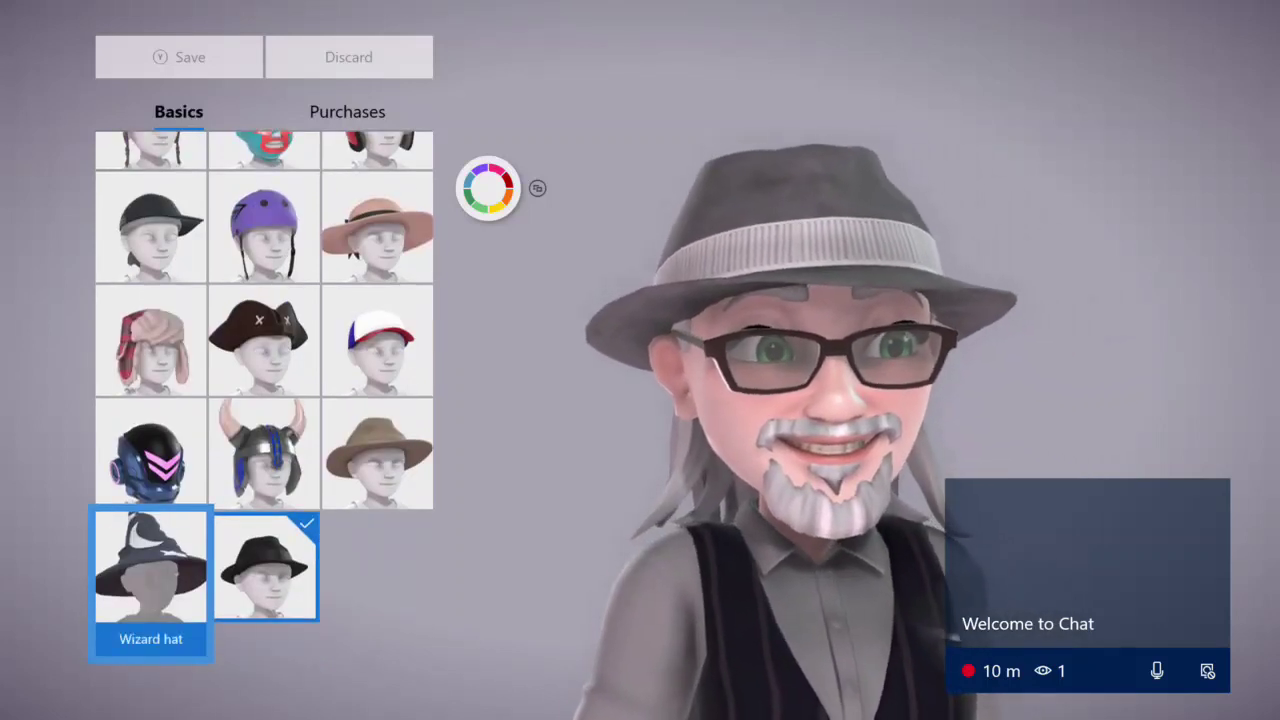
pyautogui.press('Escape')
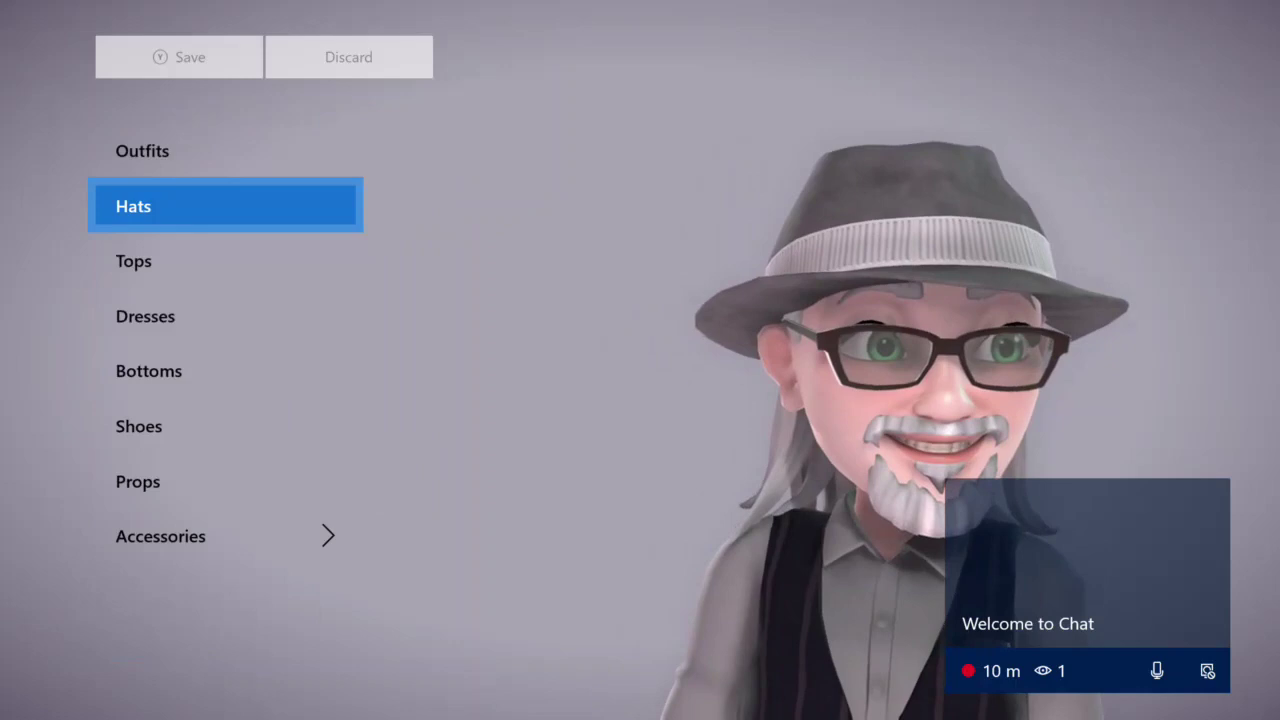
# Step: Look through the basic tops in the closet, from around the Waistcoat down to the Zip-up hoodie
pyautogui.press('Down')
pyautogui.press('Return')
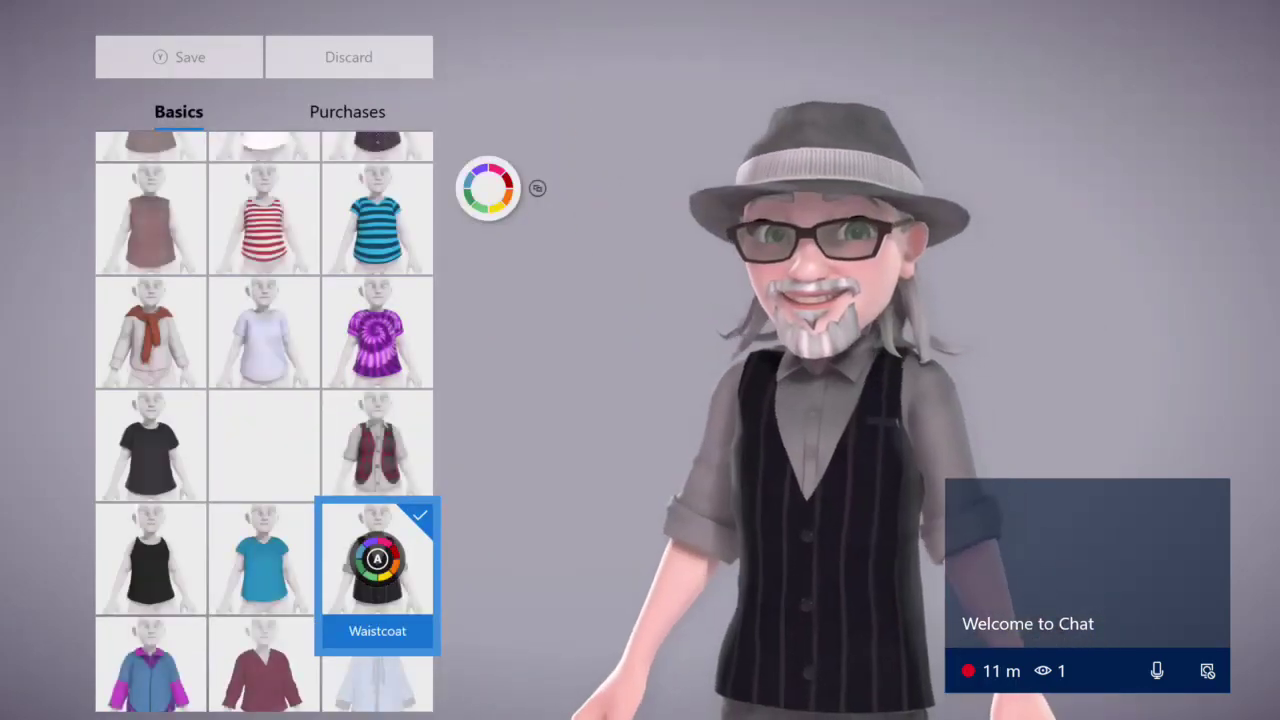
pyautogui.press('Up')
pyautogui.press('Up')
pyautogui.press('Up')
pyautogui.press('Down')
pyautogui.press('Down')
pyautogui.press('Down')
pyautogui.press('Down')
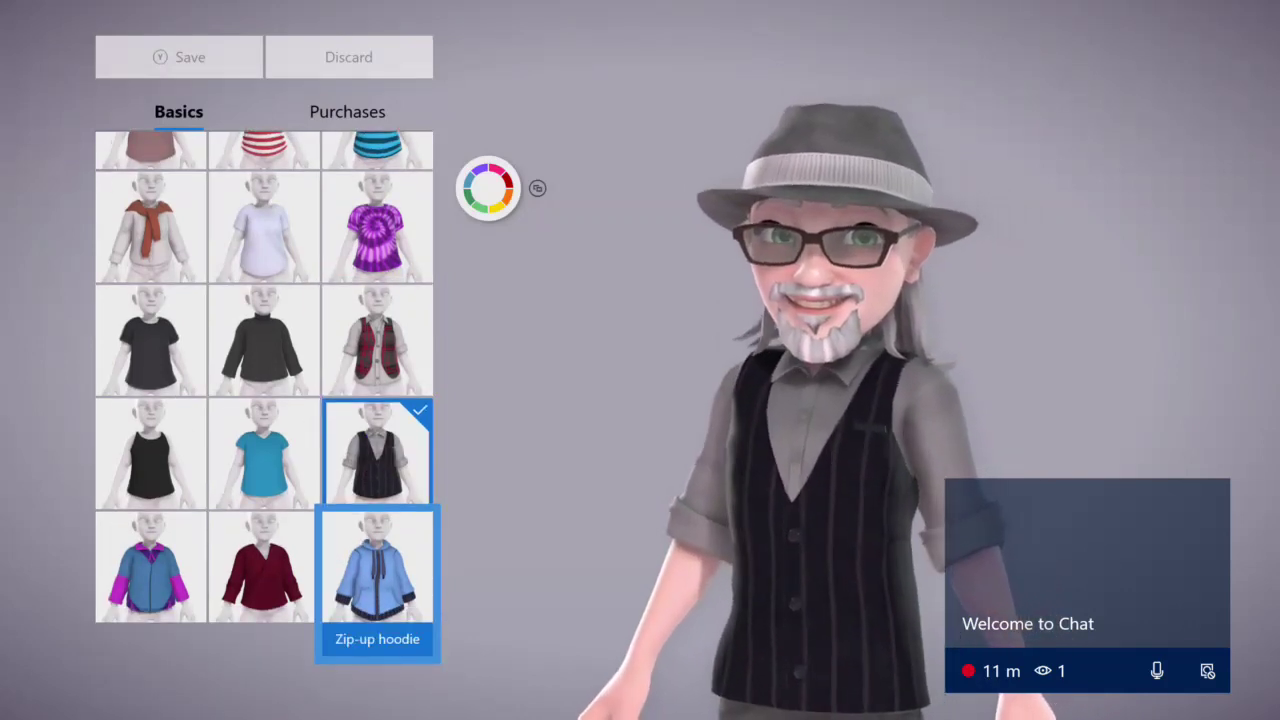
pyautogui.press('Escape')
# Step: Look through the basic dresses in the closet, keeping the selection on None
pyautogui.press('Down')
pyautogui.press('Return')
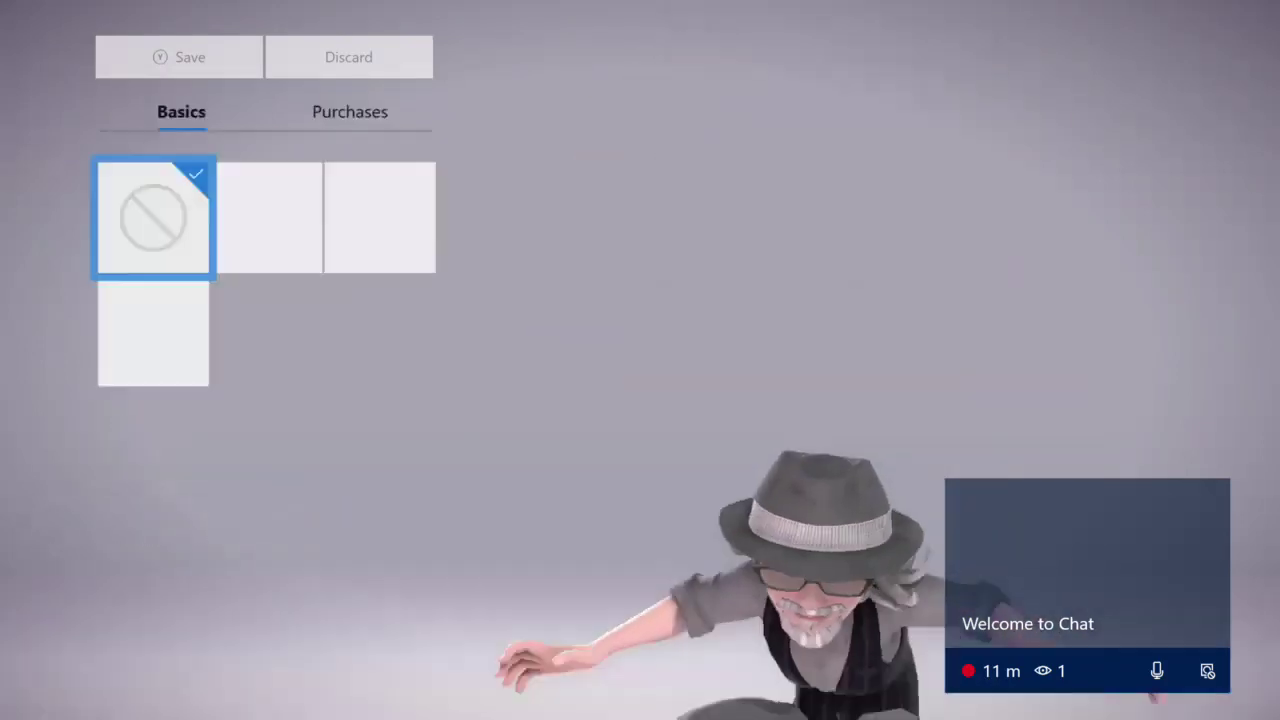
pyautogui.press('Right')
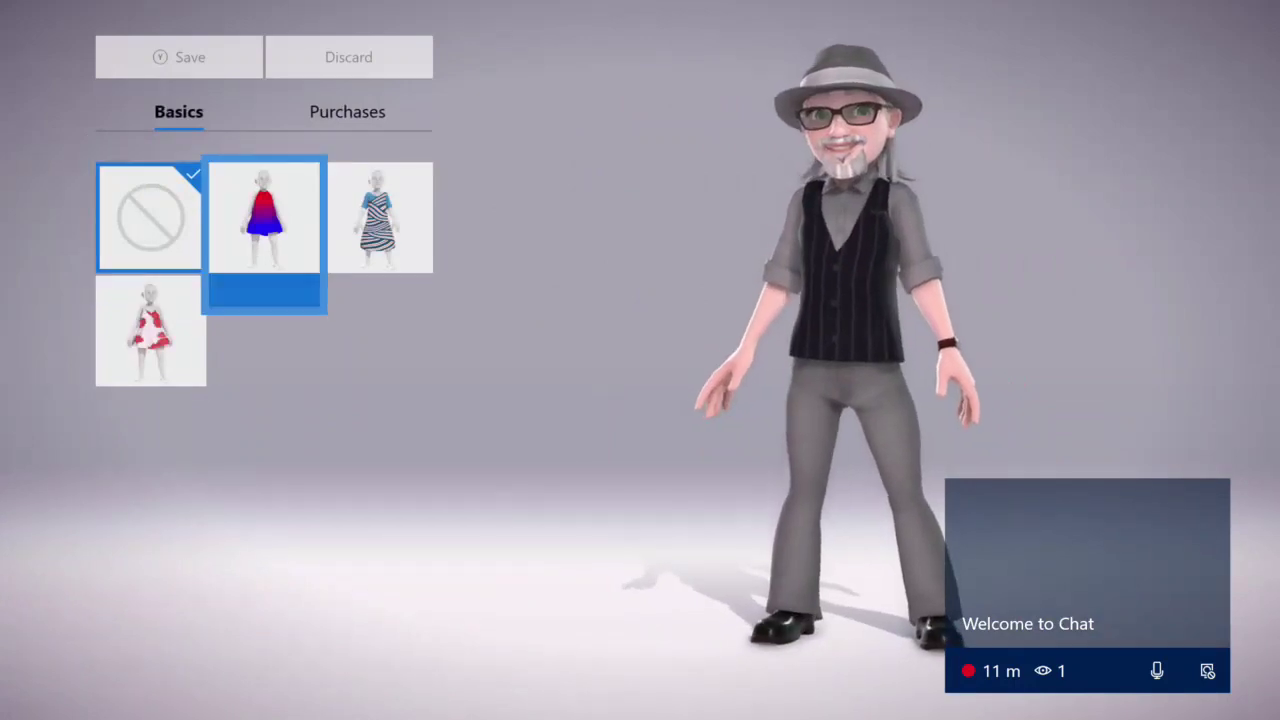
pyautogui.press('Right')
pyautogui.press('Left')
pyautogui.press('Left')
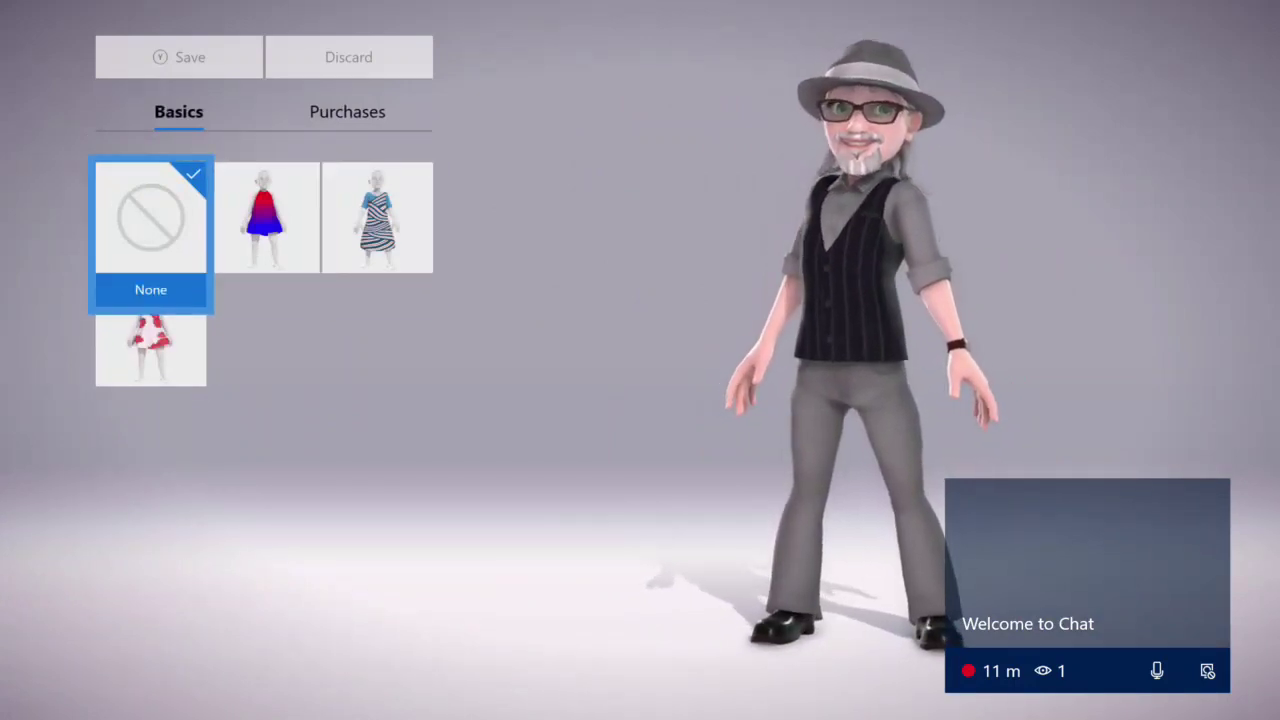
# Step: Look through the basic bottoms in the closet, from around the Loud golf pants to the lower rows
pyautogui.press('Escape')
pyautogui.press('Down')
pyautogui.press('Return')
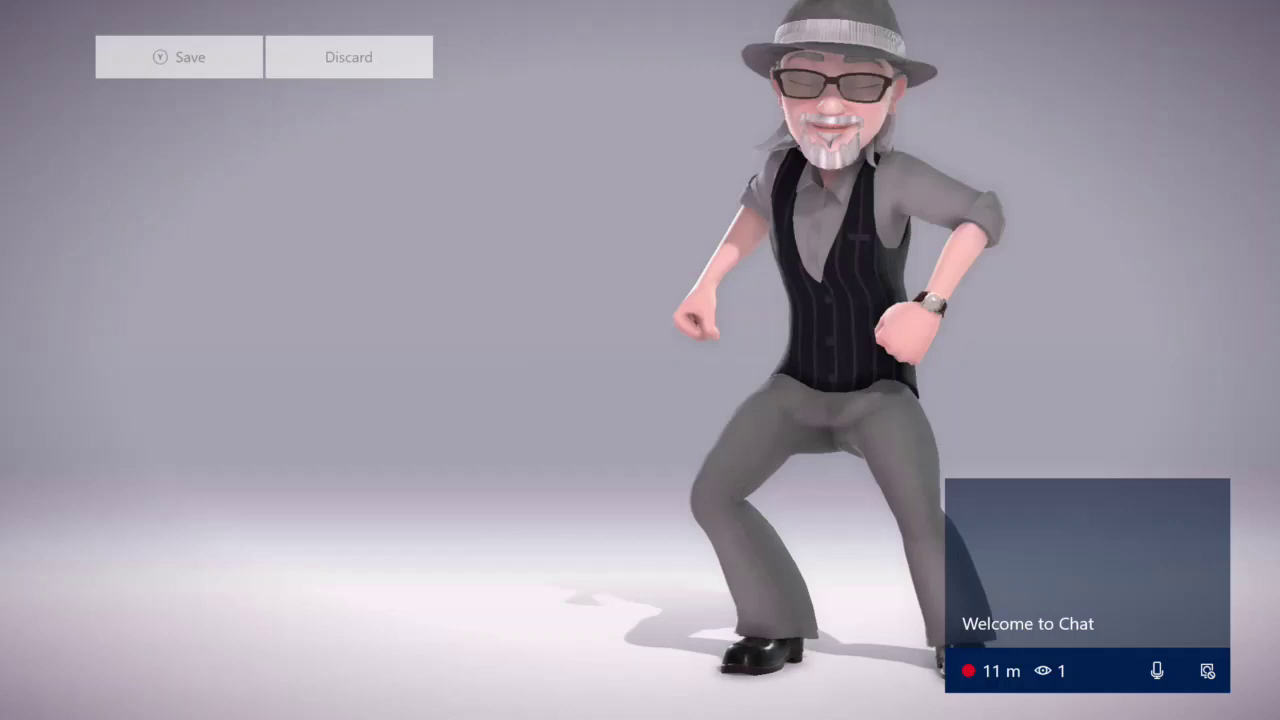
pyautogui.press('Down')
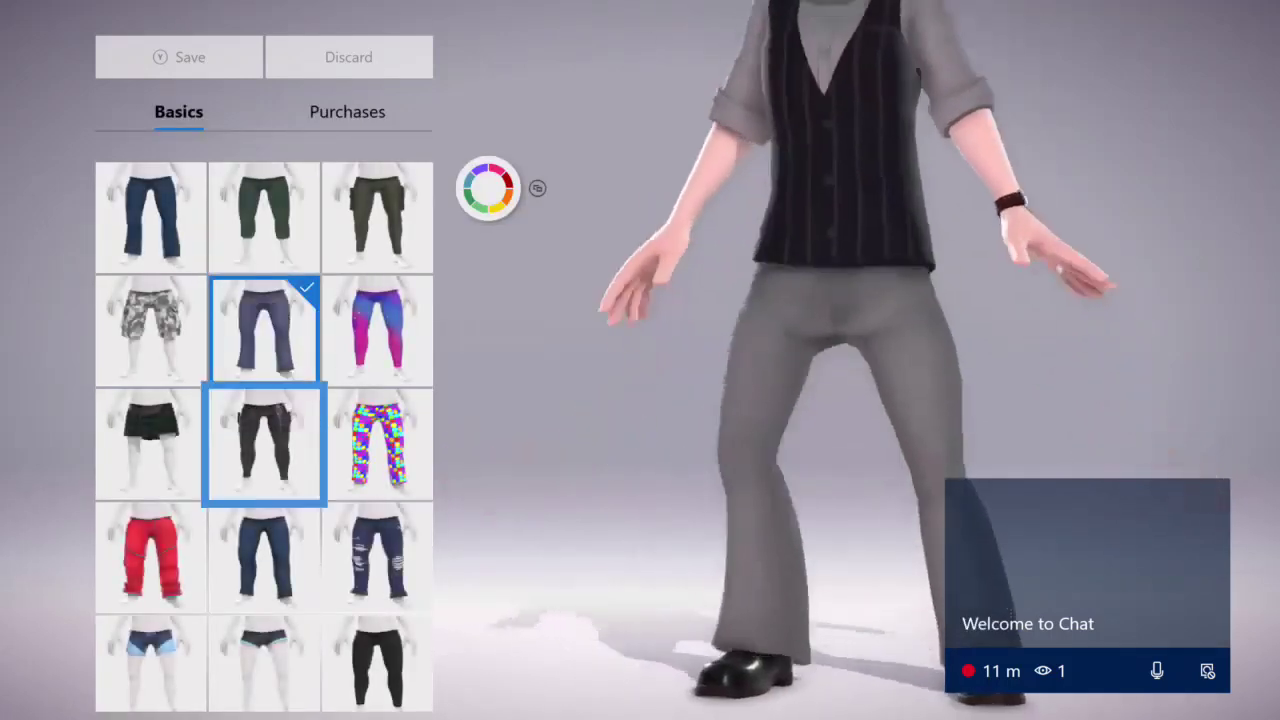
pyautogui.press('Up')
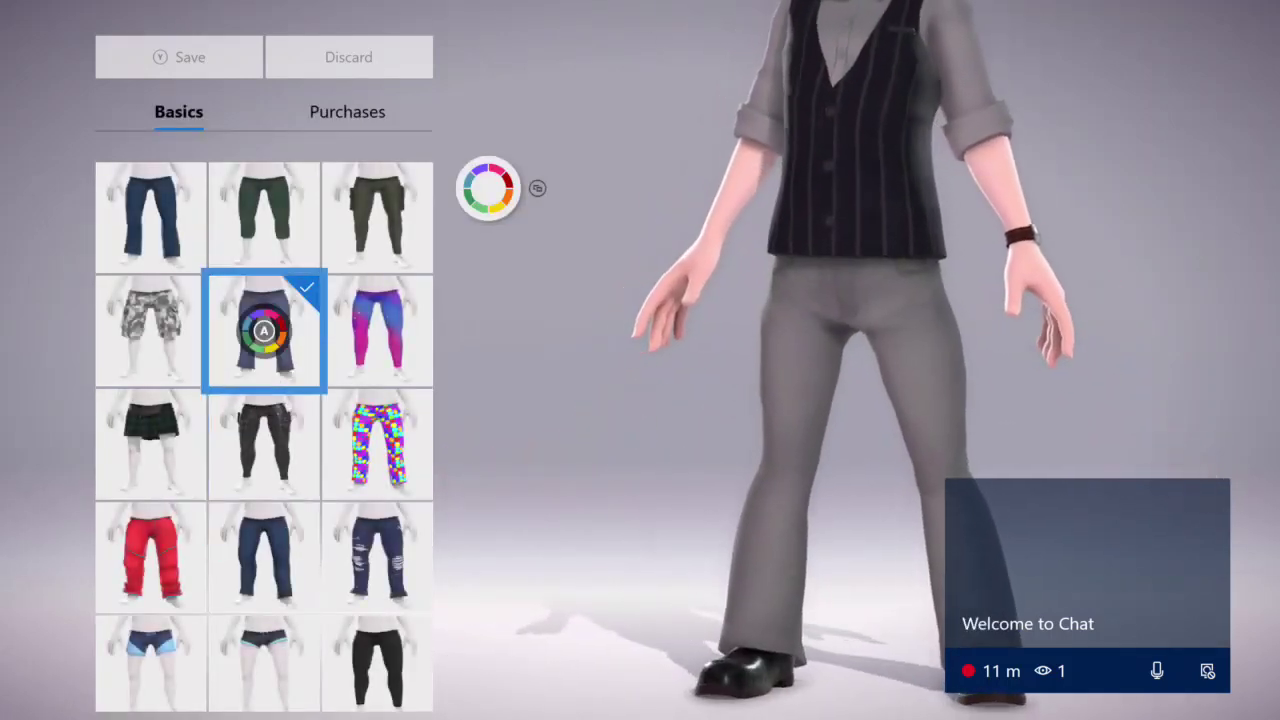
pyautogui.press('Down')
pyautogui.press('Down')
pyautogui.press('Up')
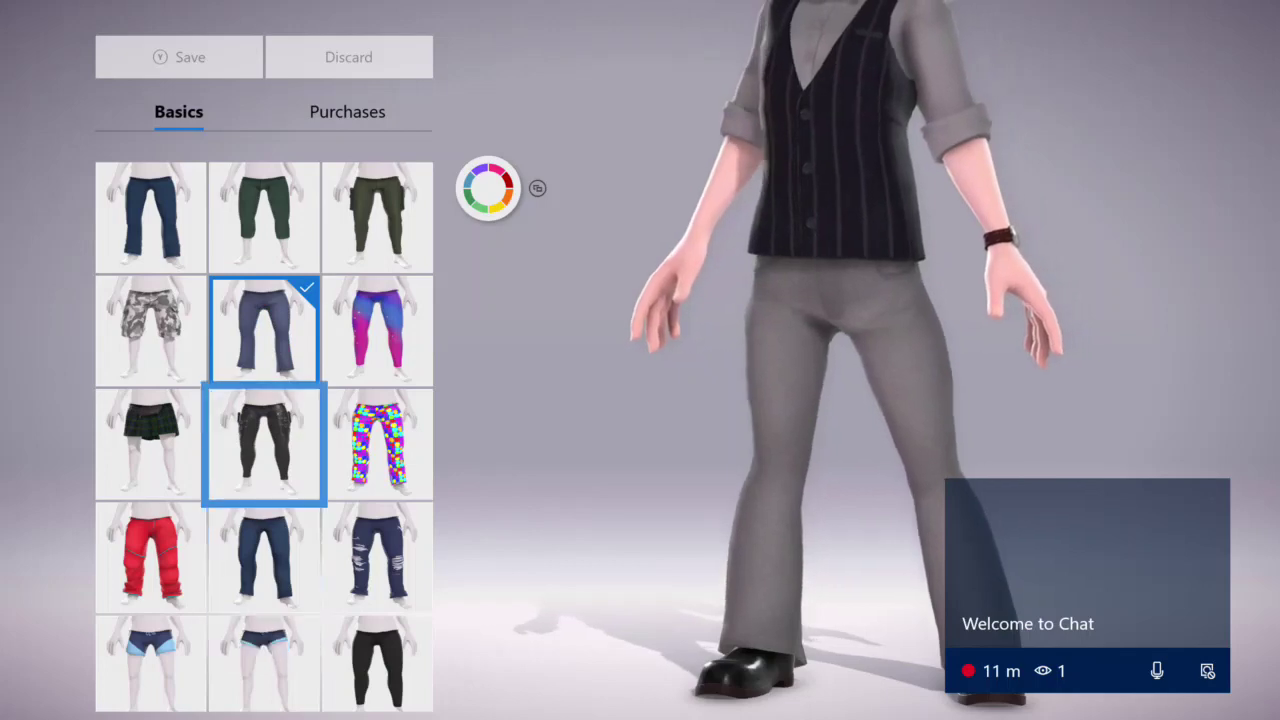
pyautogui.press('Left')
pyautogui.press('Right')
pyautogui.press('Right')
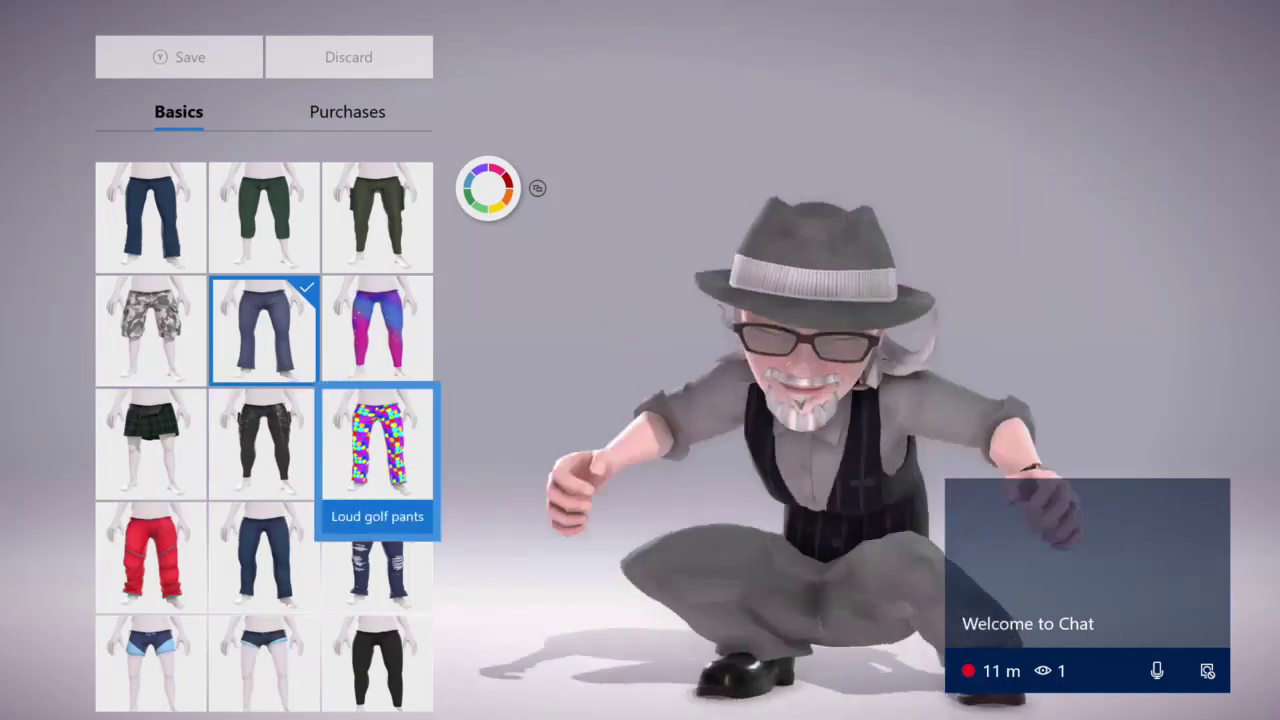
pyautogui.press('Down')
pyautogui.press('Down')
pyautogui.press('Down')
pyautogui.press('Down')
pyautogui.press('Down')
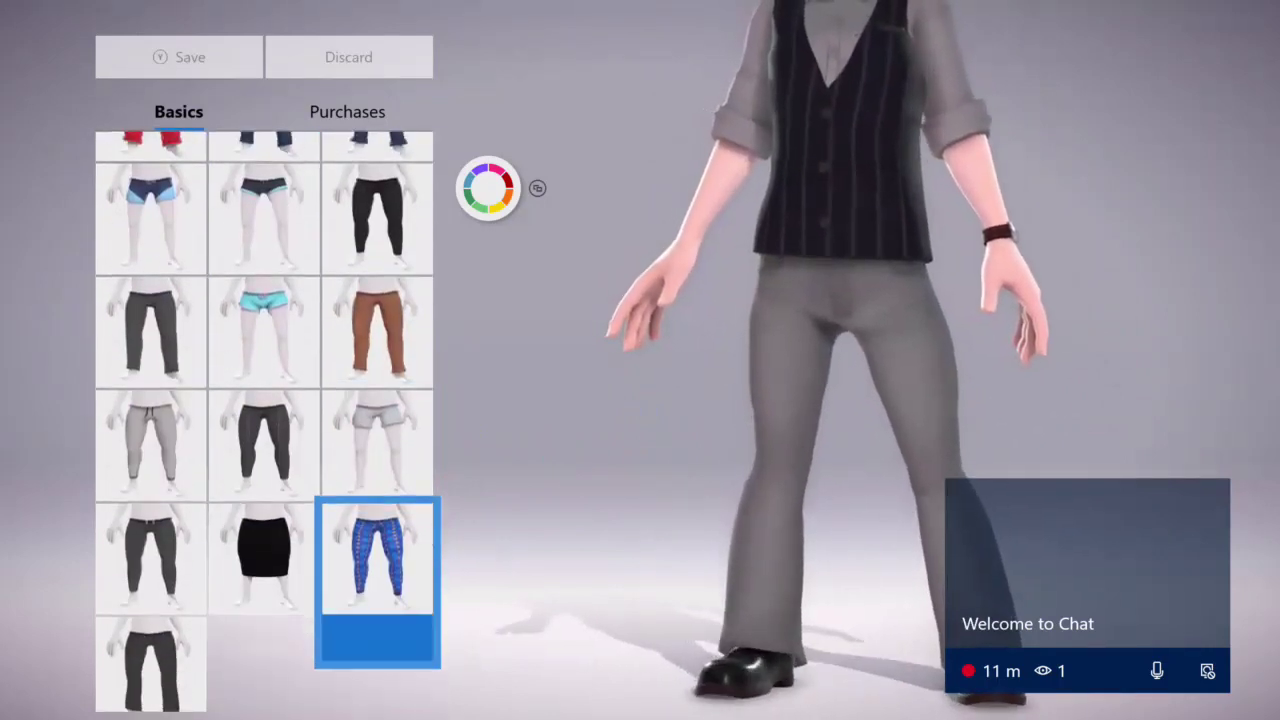
# Step: Look through the basic shoes in the closet, from Biker down to the Street shoes and Velcro wedges
pyautogui.press('Escape')
pyautogui.press('Down')
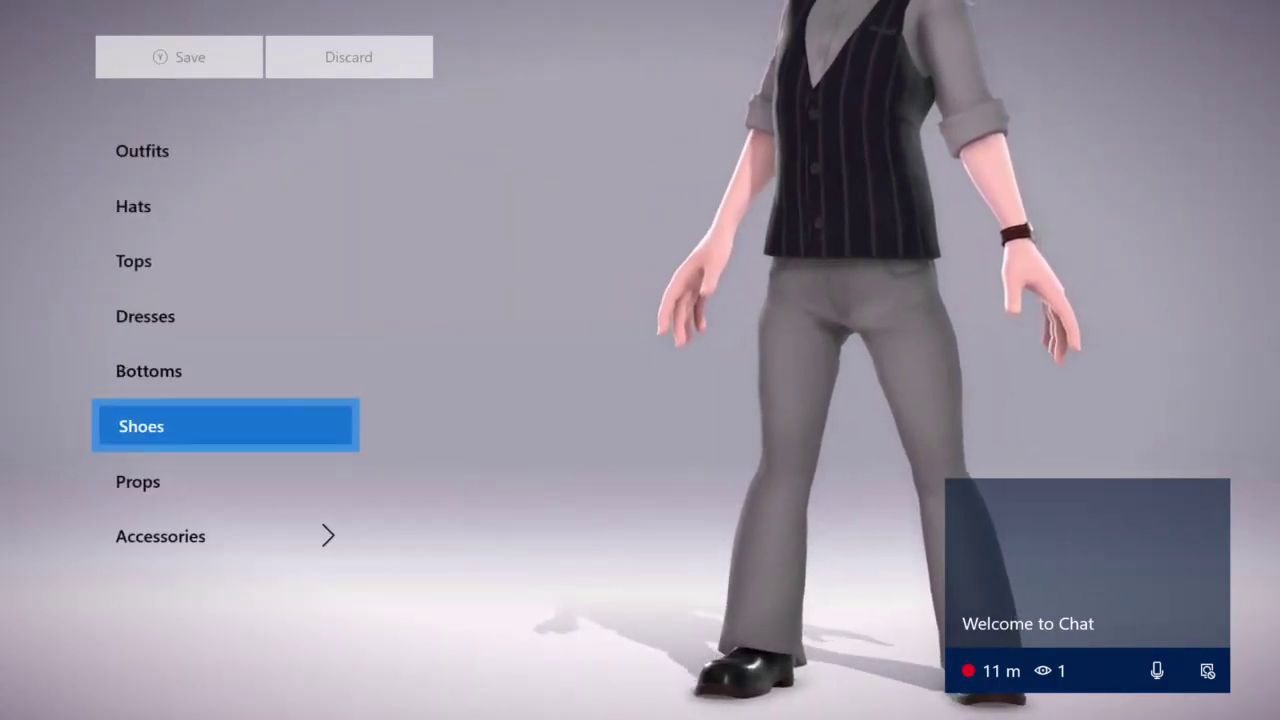
pyautogui.press('Return')
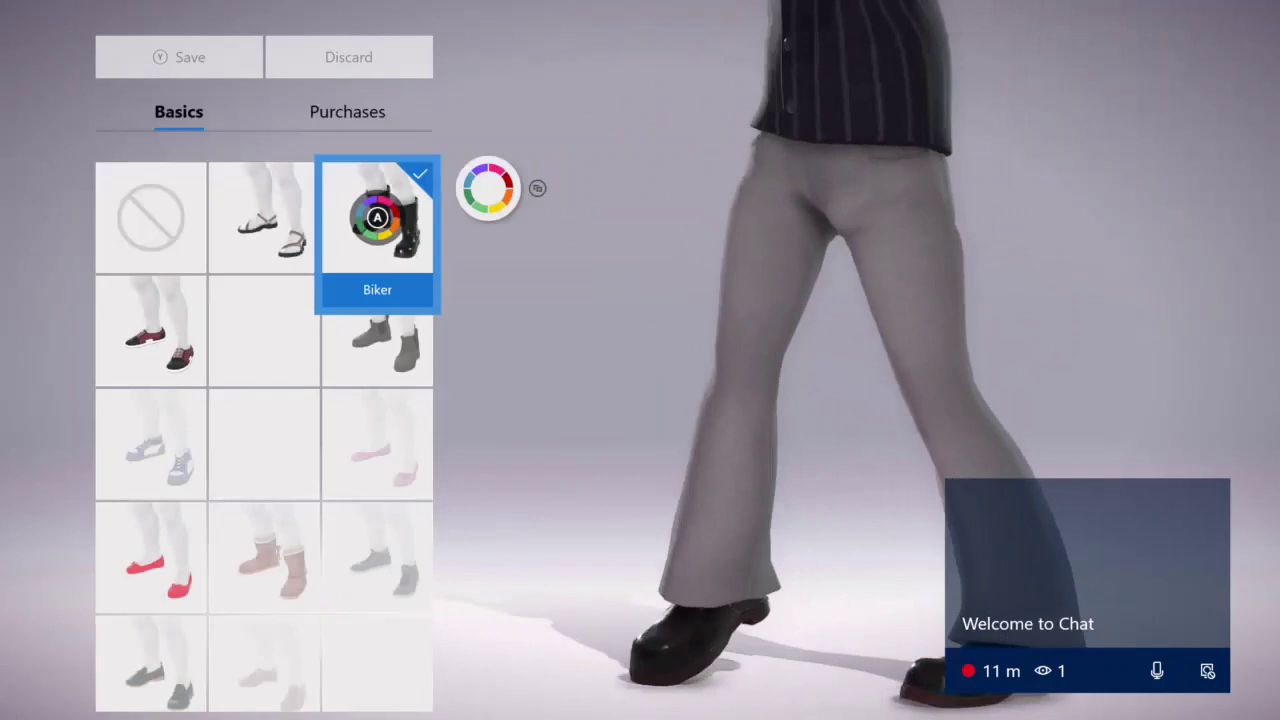
pyautogui.press('Down')
pyautogui.press('Down')
pyautogui.press('Down')
pyautogui.press('Down')
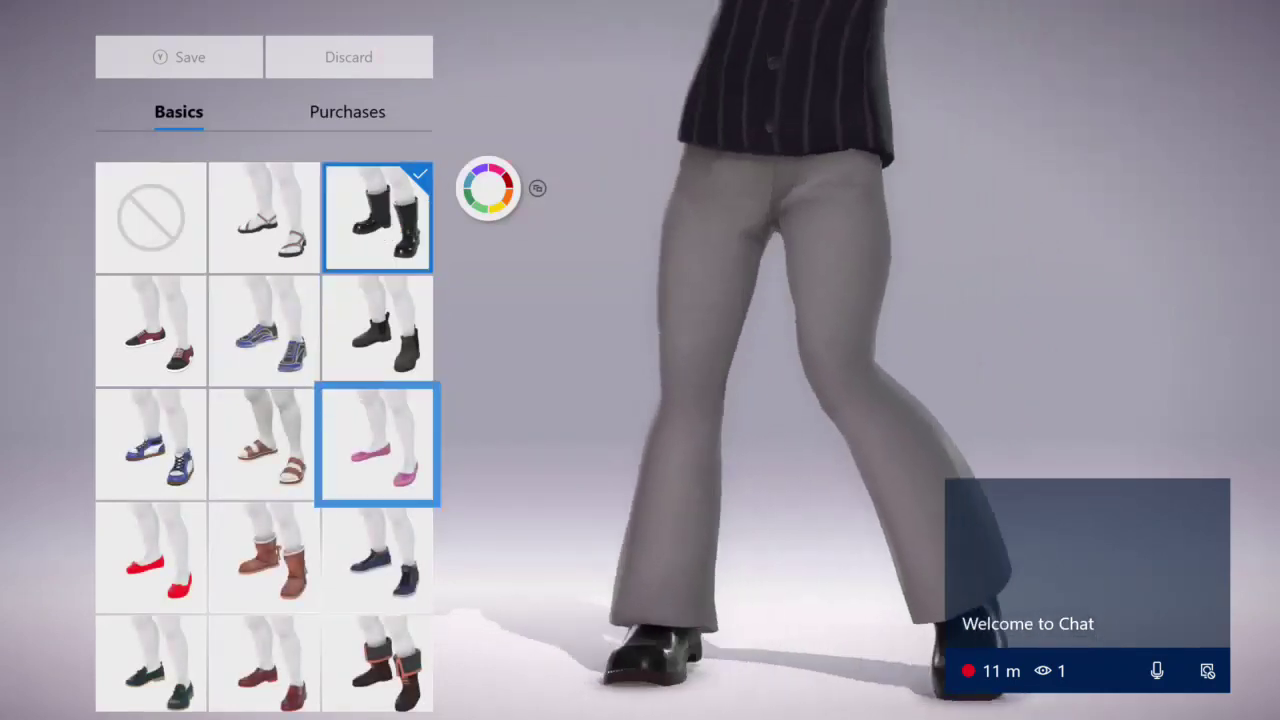
pyautogui.press('Down')
pyautogui.press('Down')
pyautogui.press('Down')
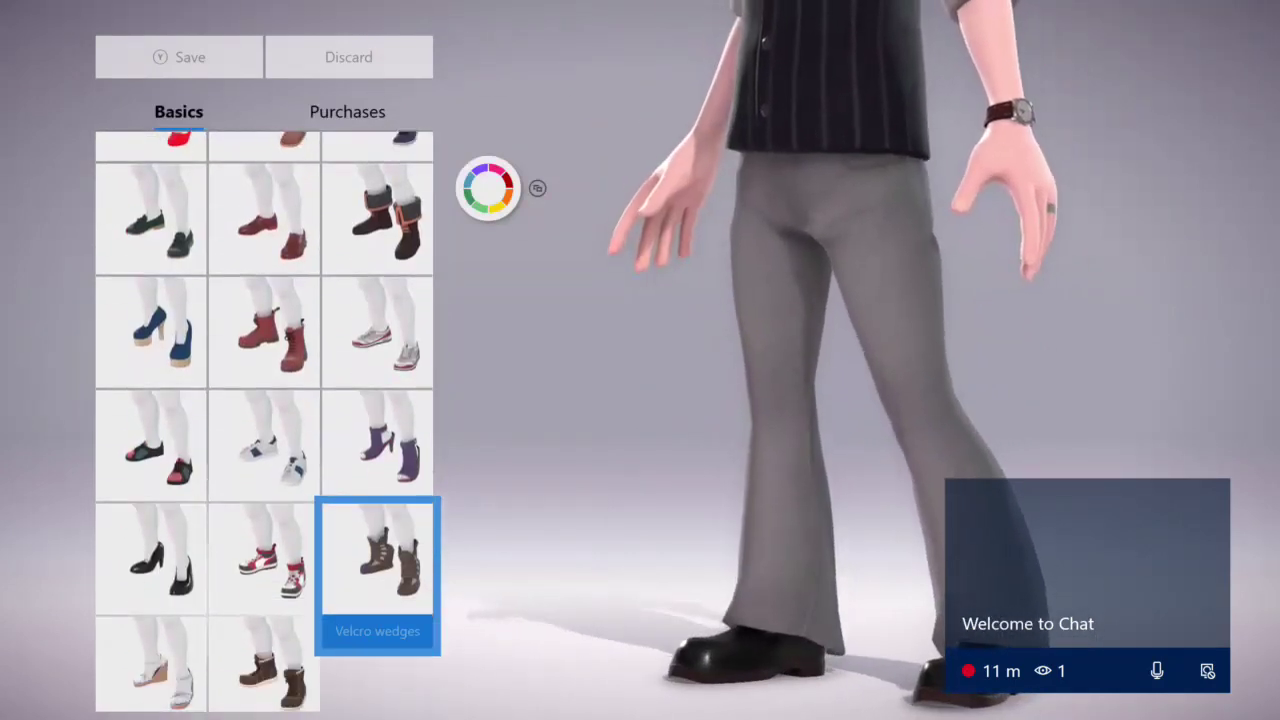
pyautogui.press('Left')
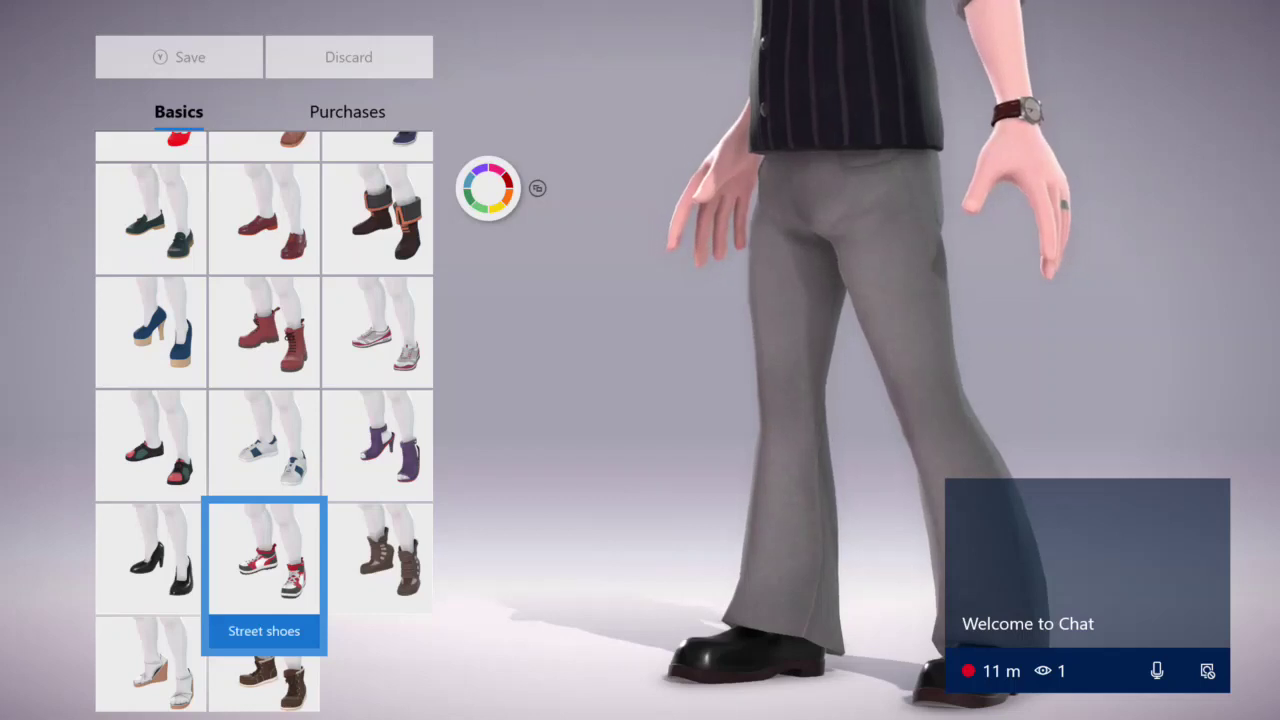
# Step: Look through the basic props in the closet, including the Court wheelchair and Rapier sword
pyautogui.press('Escape')
pyautogui.press('Down')
pyautogui.press('Return')
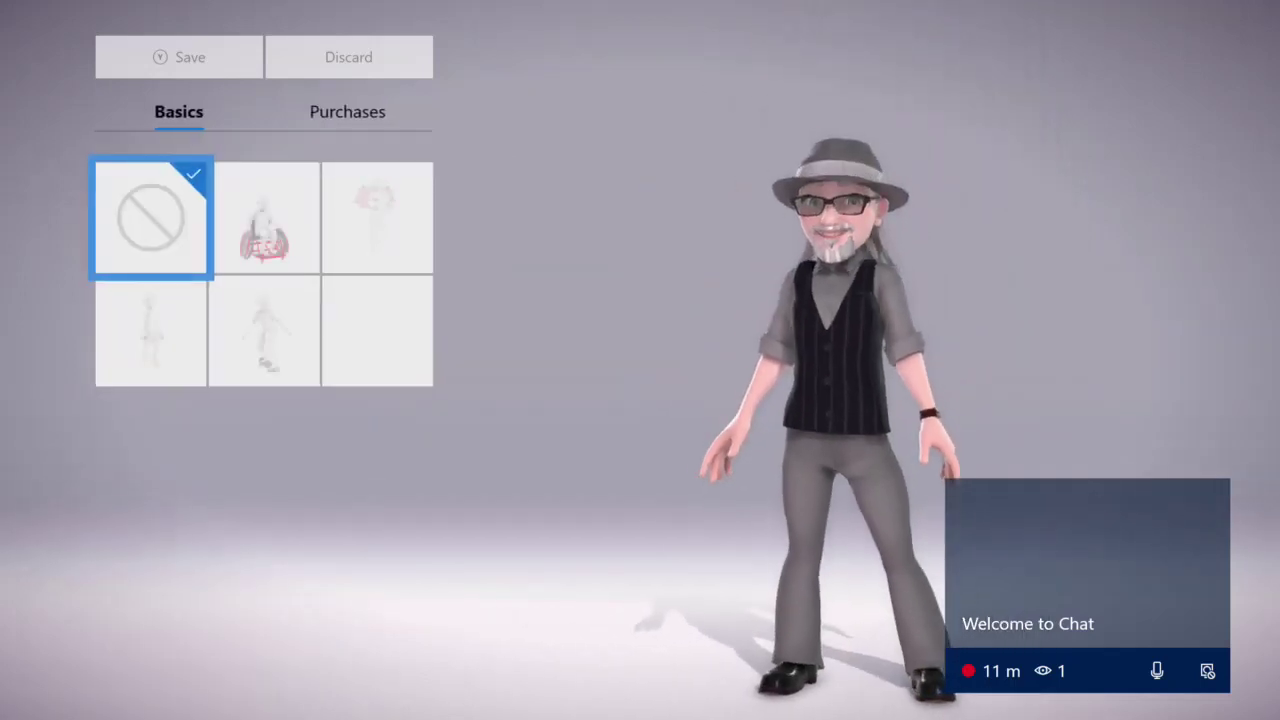
pyautogui.press('Right')
pyautogui.press('Right')
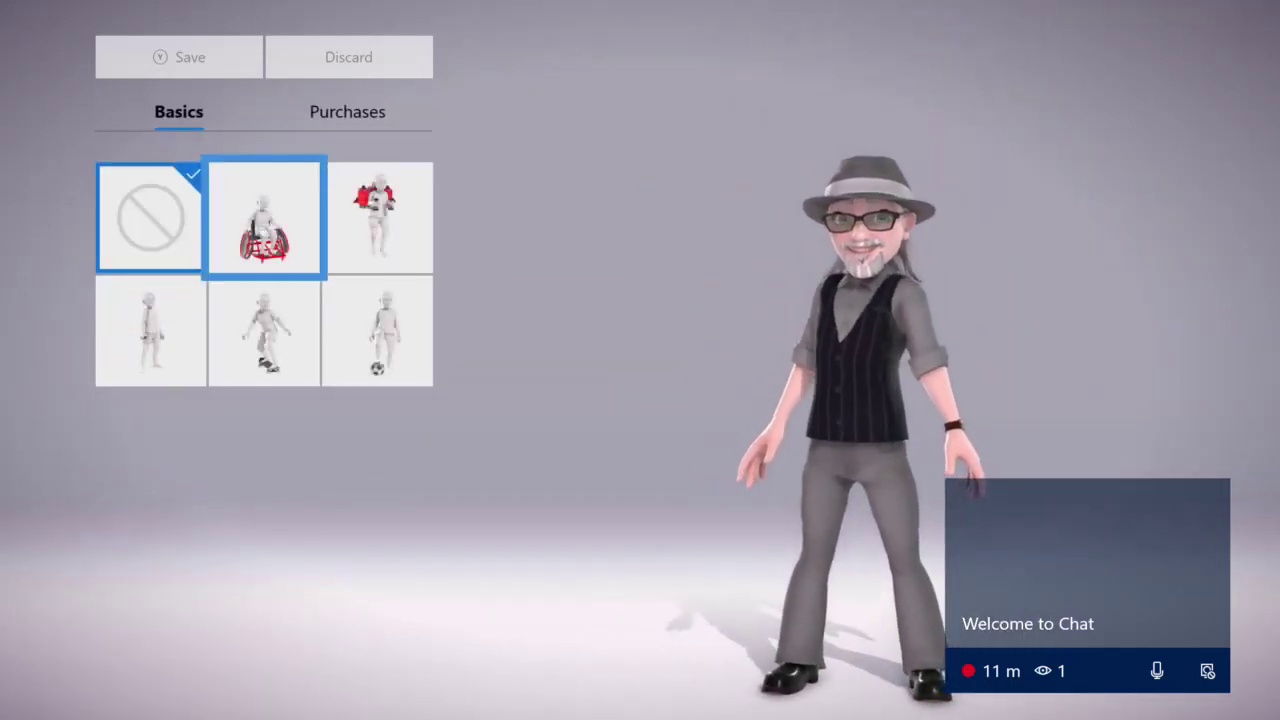
pyautogui.press('Down')
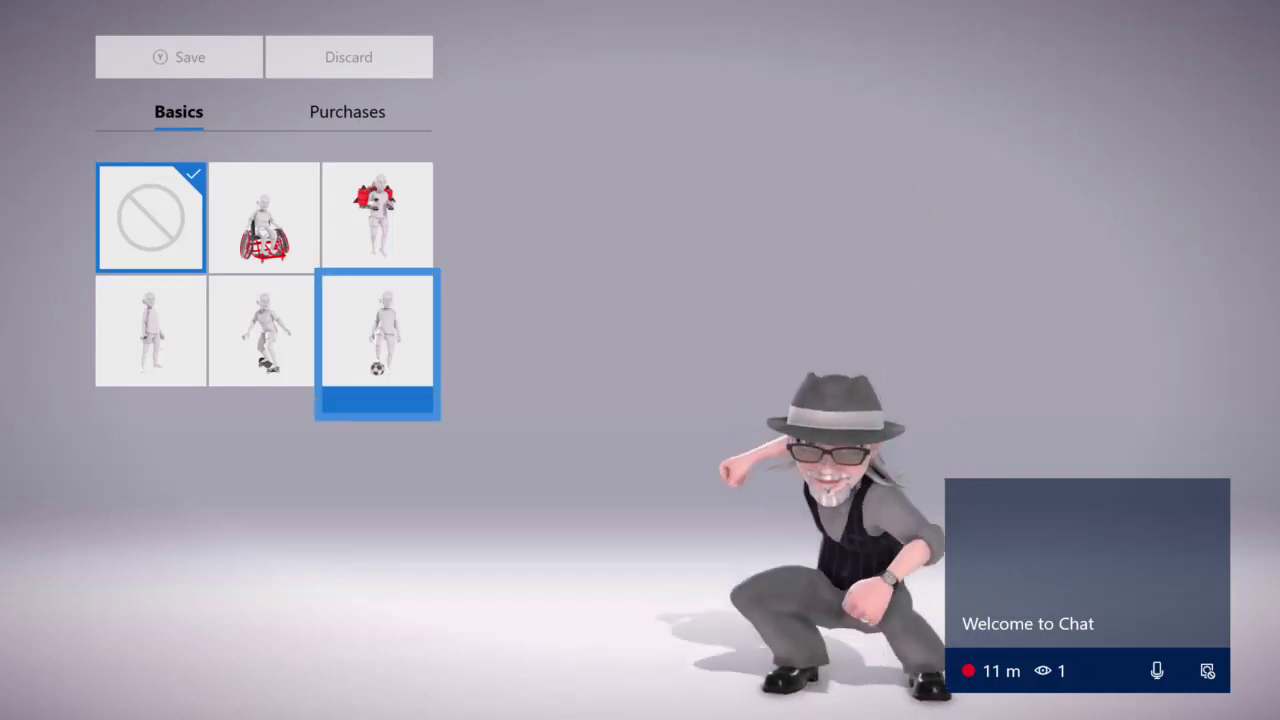
pyautogui.press('Left')
pyautogui.press('Up')
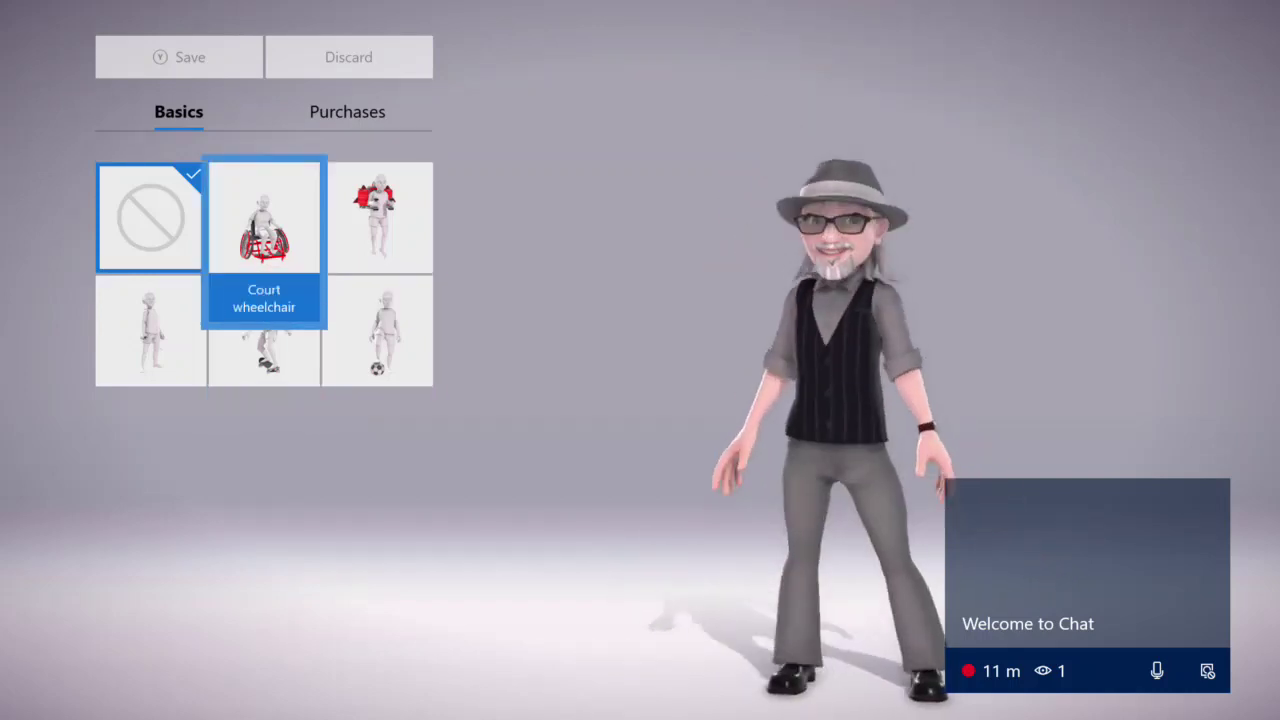
pyautogui.press('Down')
pyautogui.press('Left')
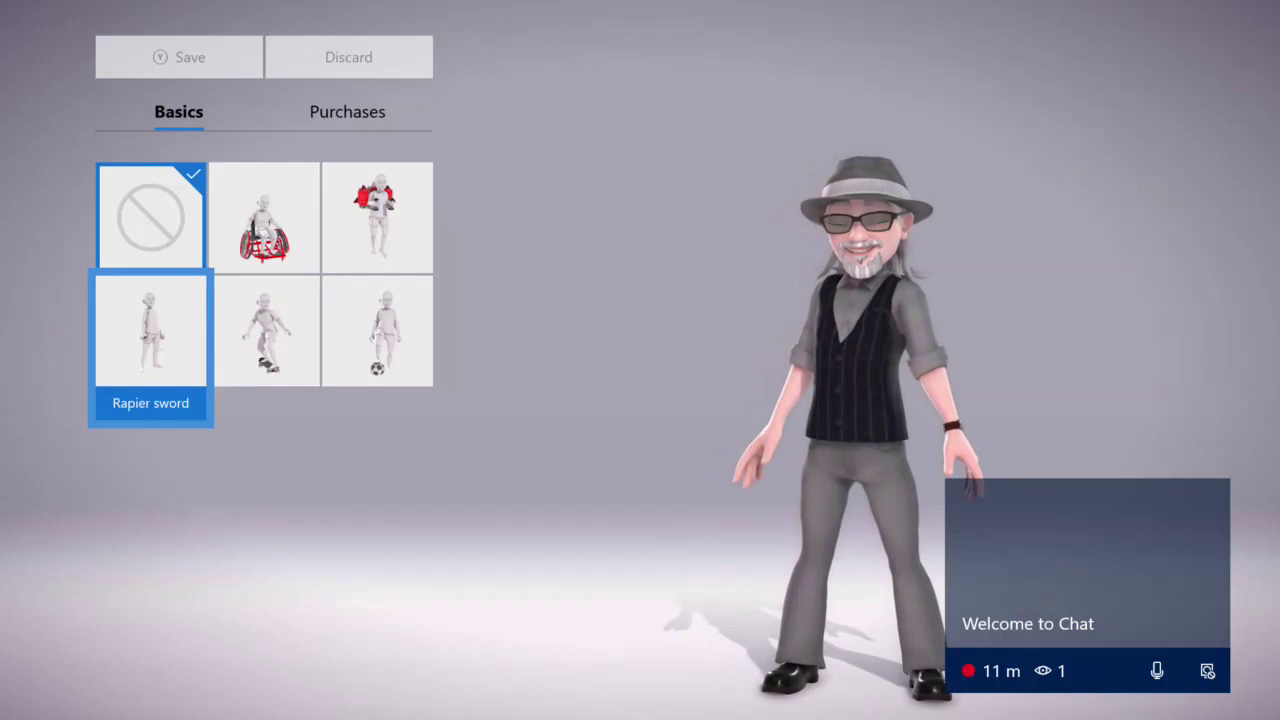
# Step: Try the Jet pack prop on the avatar and set the prop back to None
pyautogui.press('Right')
pyautogui.press('Right')
pyautogui.press('Up')
pyautogui.press('Return')
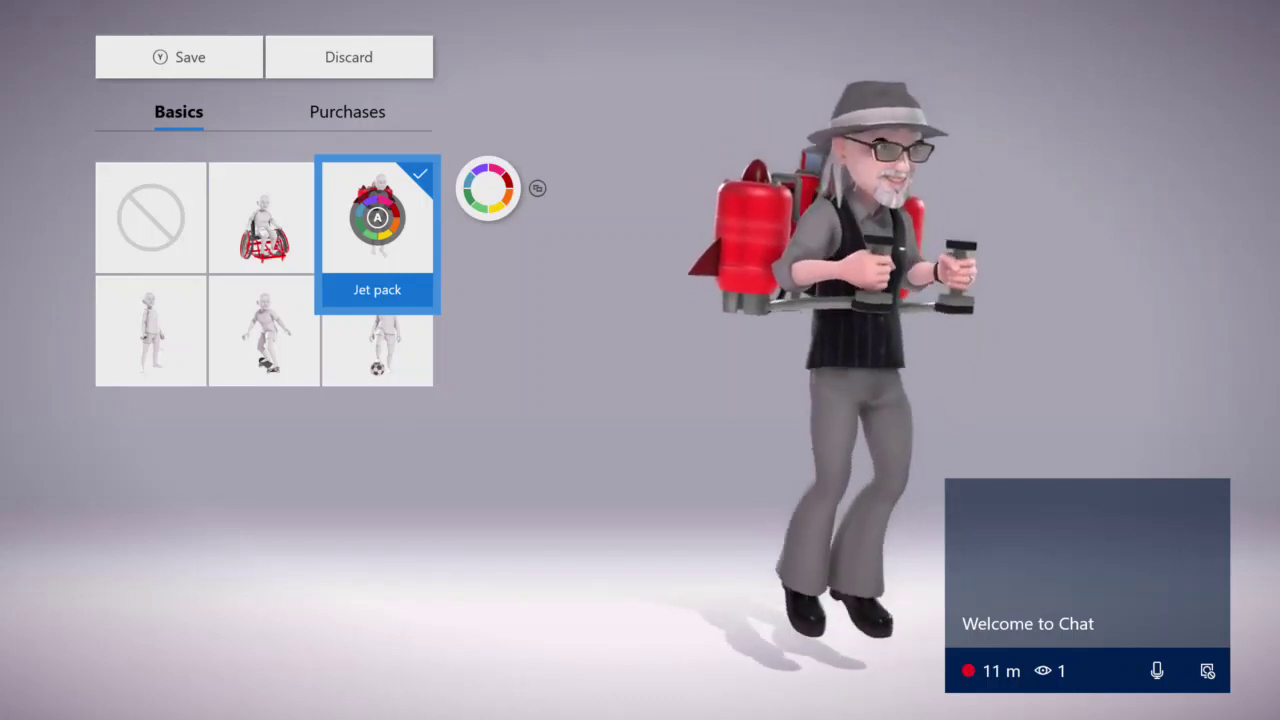
pyautogui.press('Left')
pyautogui.press('Left')
pyautogui.press('Return')
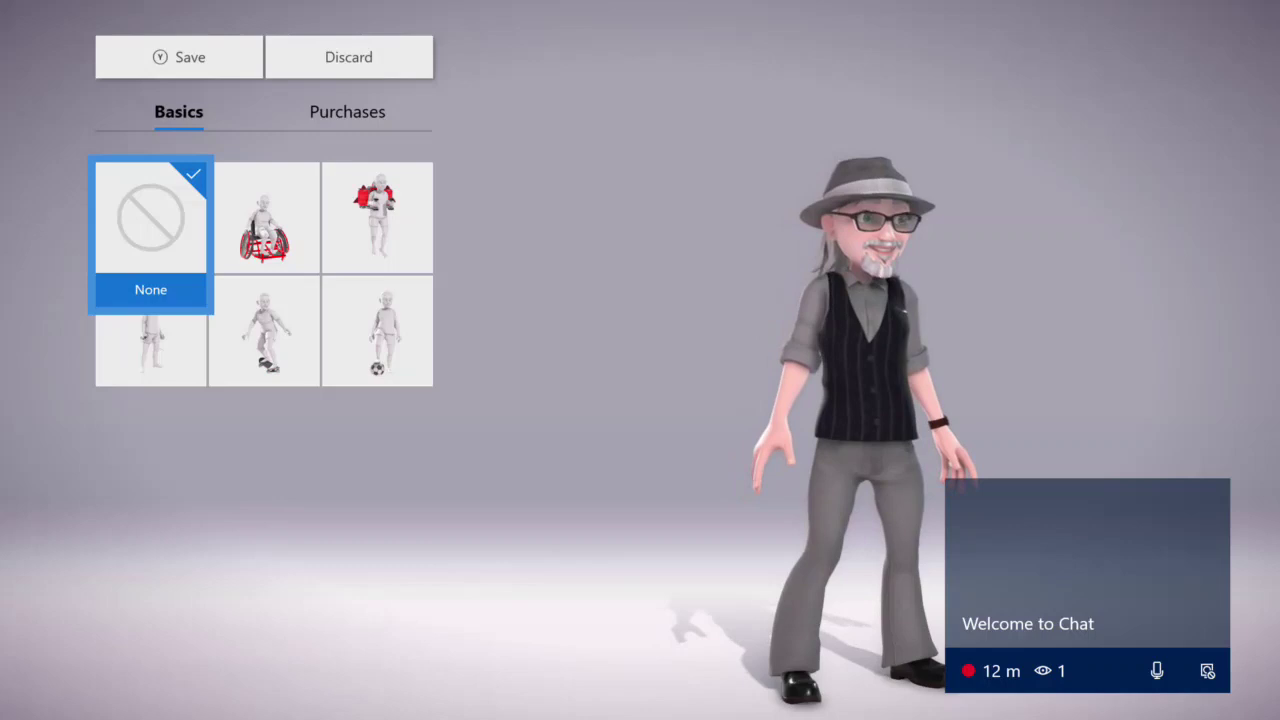
# Step: Look at the basic masks in the closet's accessories, keeping the selection on None
pyautogui.press('Escape')
pyautogui.press('Down')
pyautogui.press('Right')
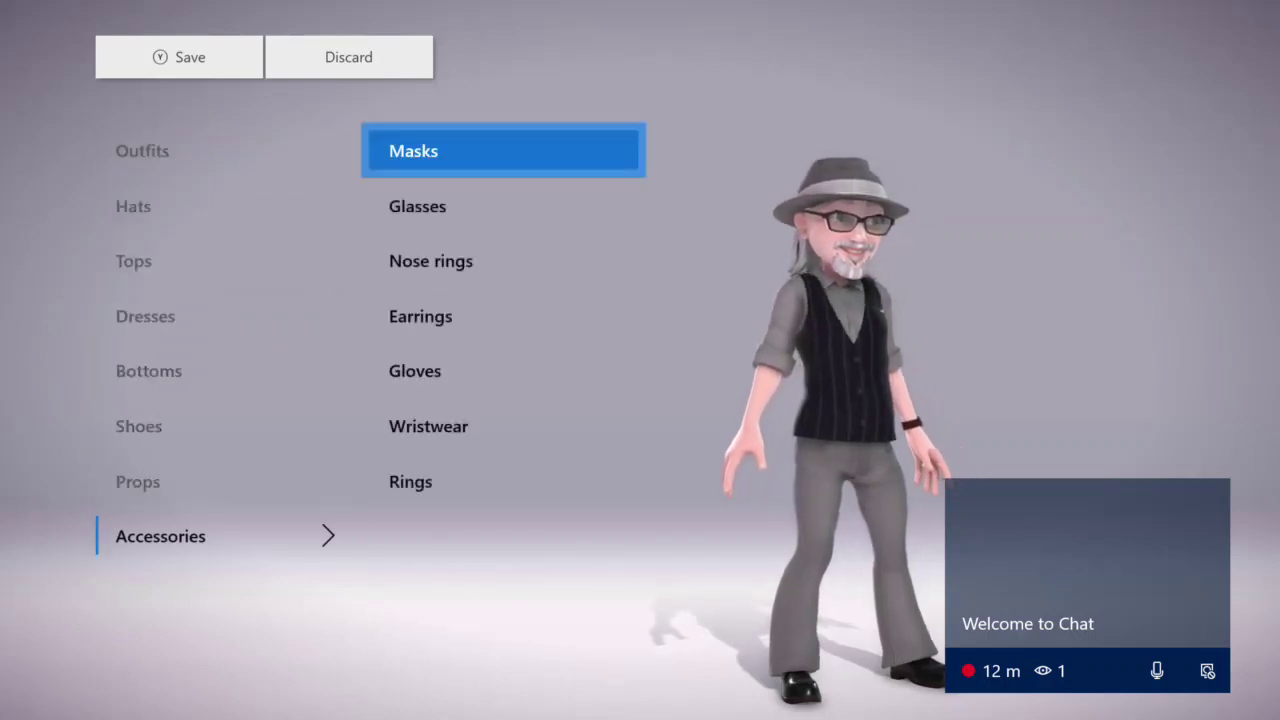
pyautogui.press('Return')
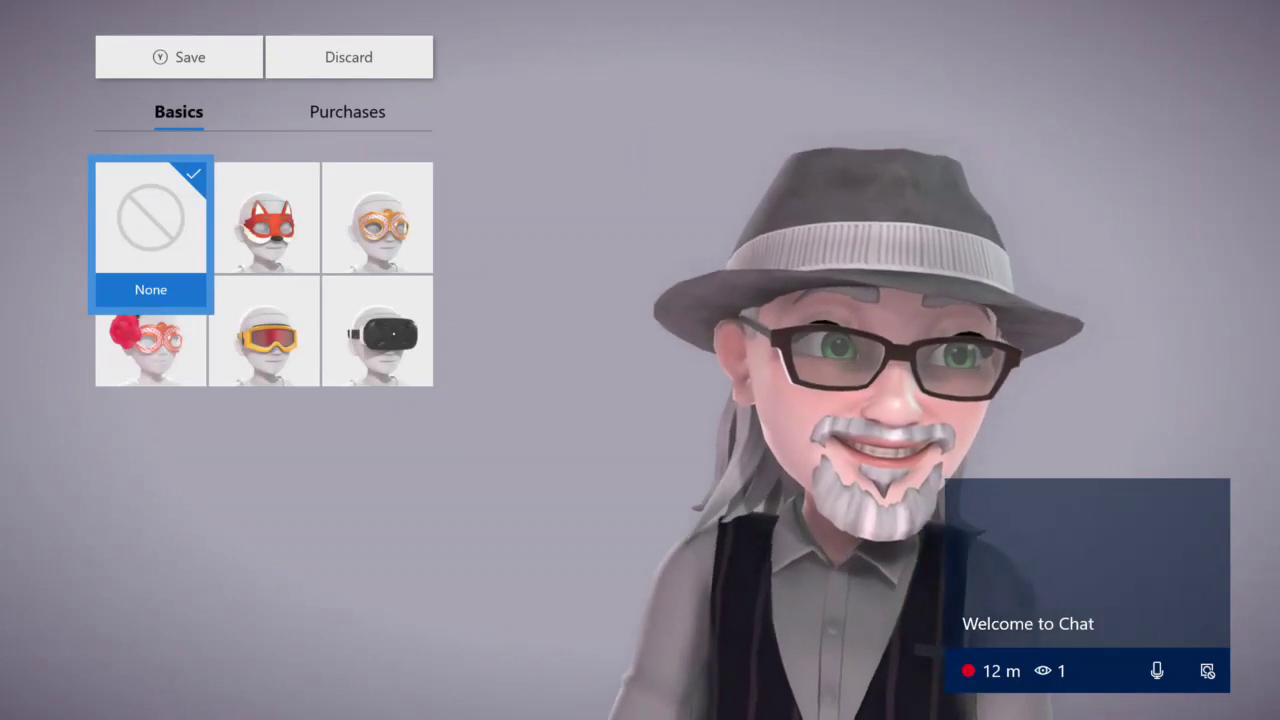
# Step: Look through the basic glasses around the Terminator pair, keeping the Timeless glasses selected
pyautogui.press('Escape')
pyautogui.press('Down')
pyautogui.press('Return')
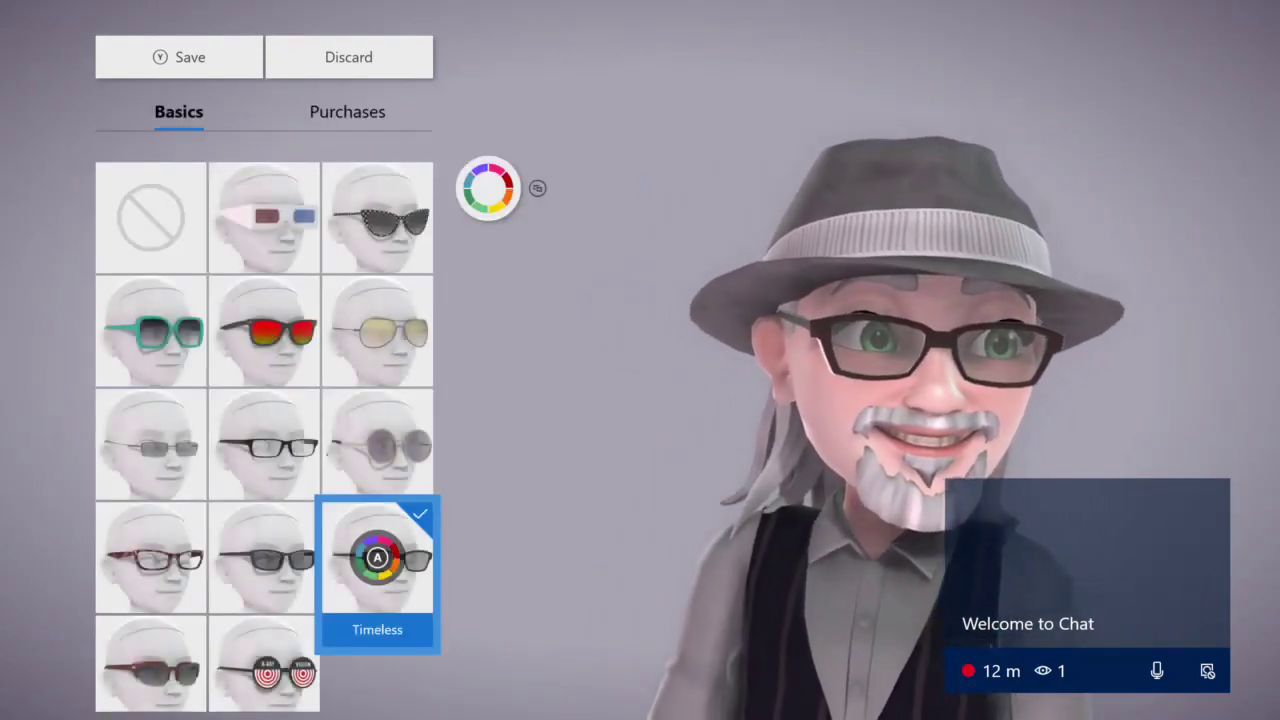
pyautogui.press('Left')
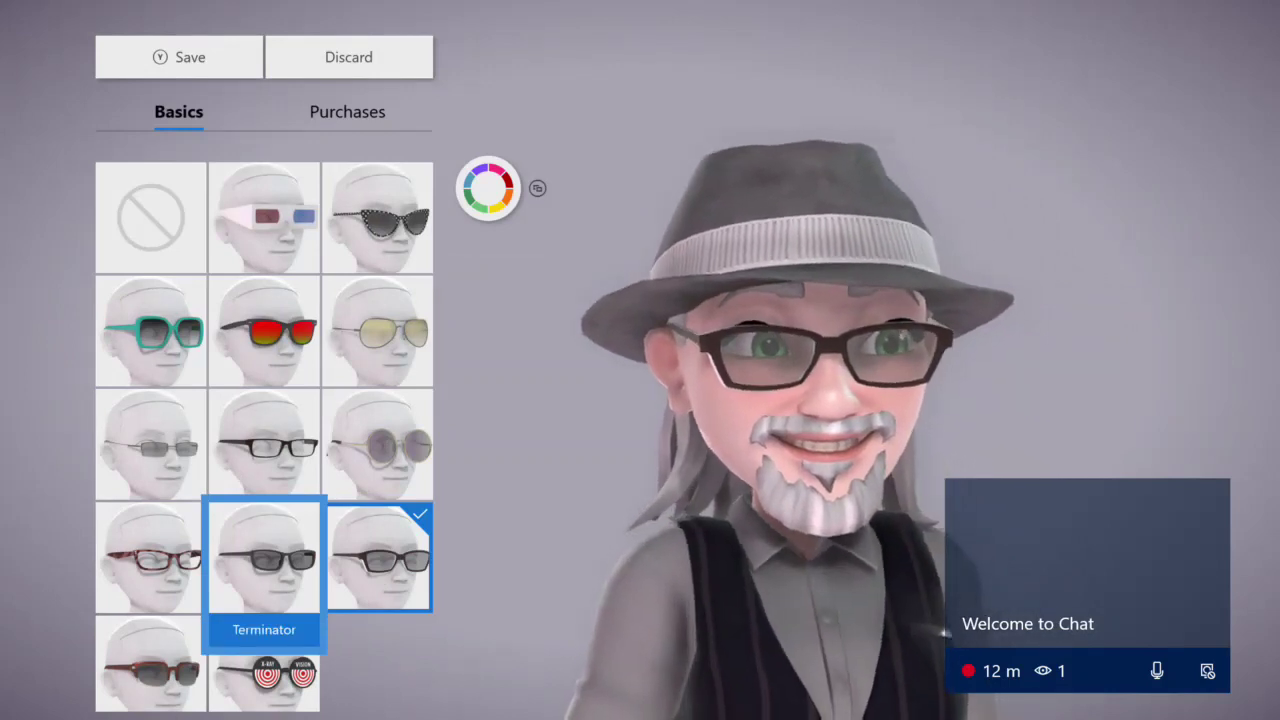
pyautogui.press('Left')
pyautogui.press('Right')
pyautogui.press('Up')
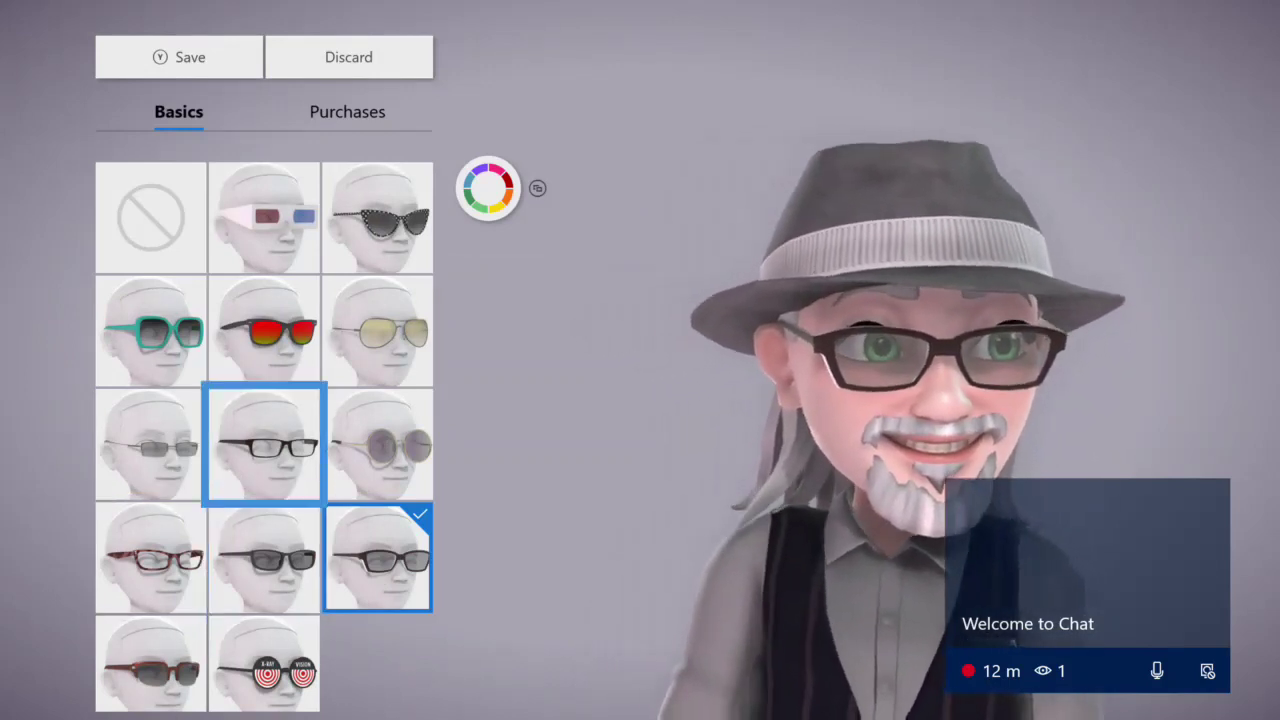
pyautogui.press('Down')
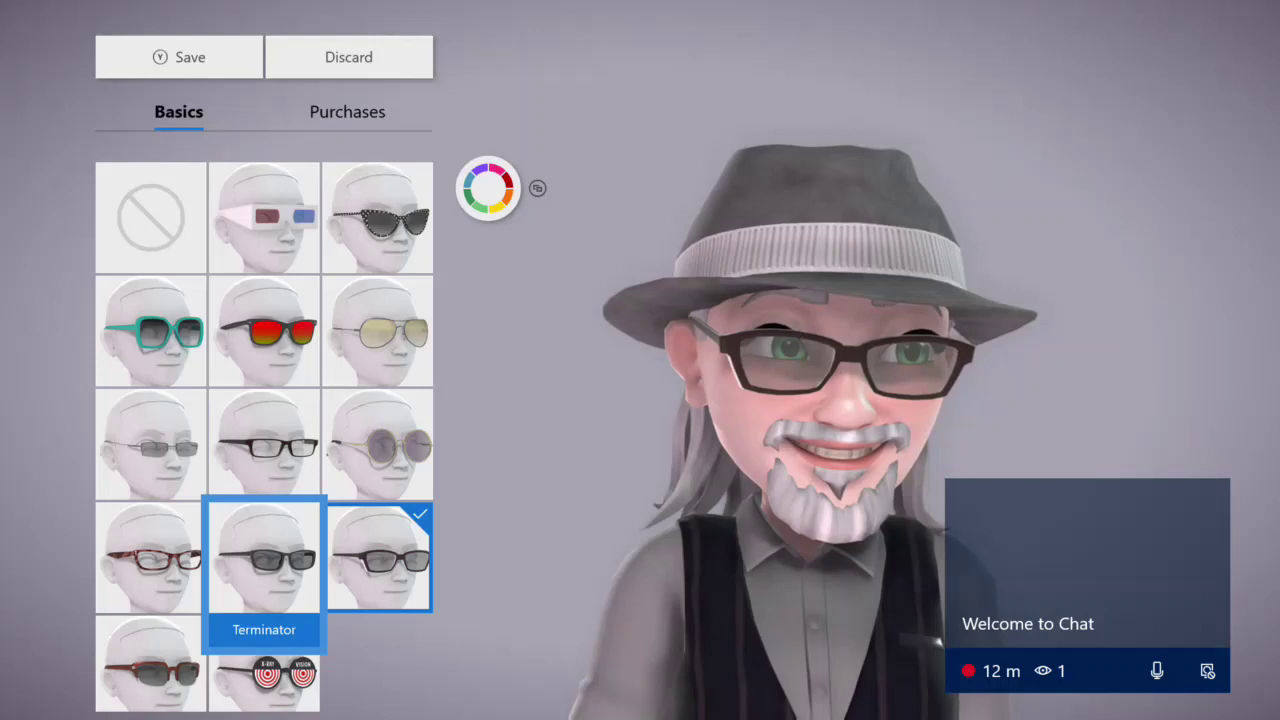
# Step: Look through the basic nose rings and the basic earrings, down to the Wooden spiral earring
pyautogui.press('Escape')
pyautogui.press('Down')
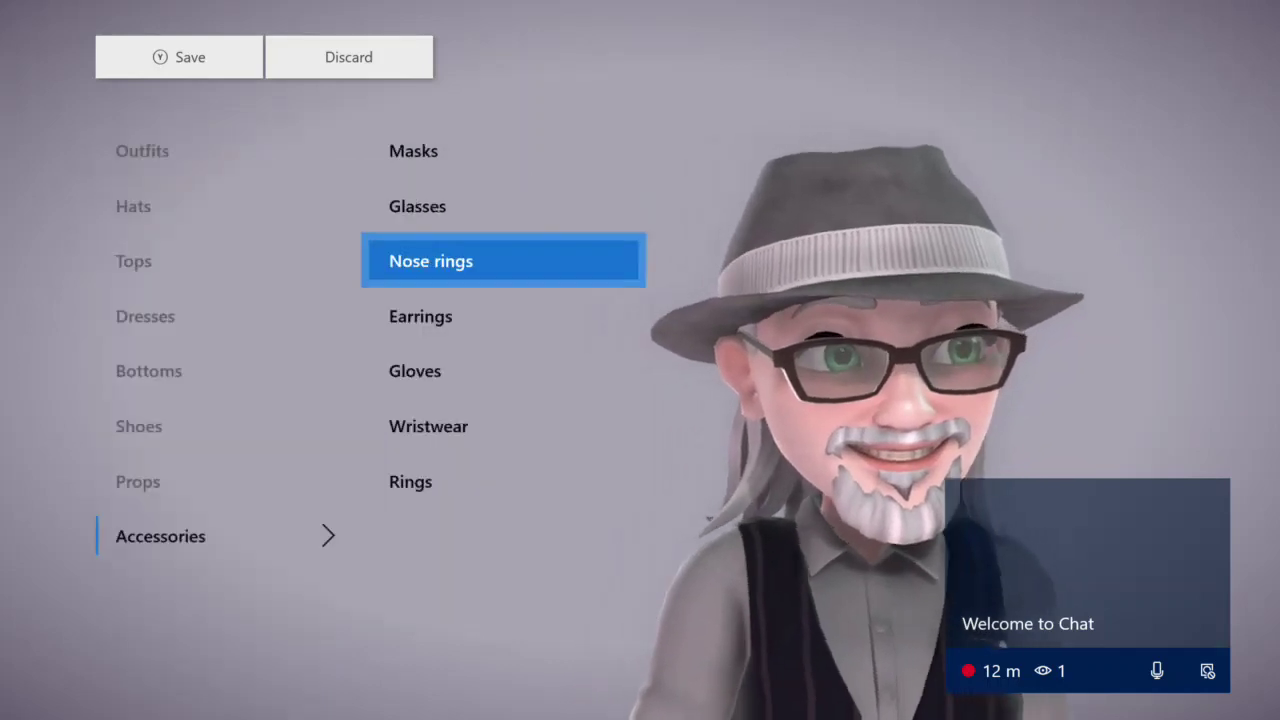
pyautogui.press('Return')
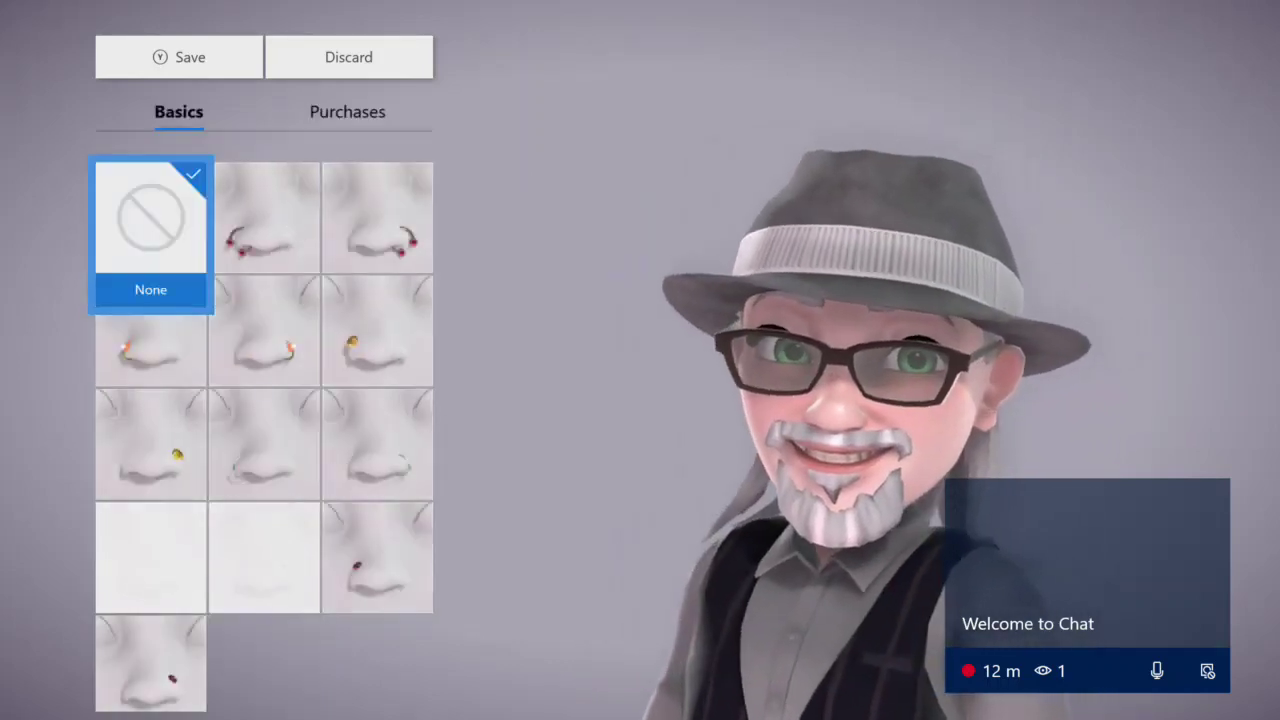
pyautogui.press('Escape')
pyautogui.press('Down')
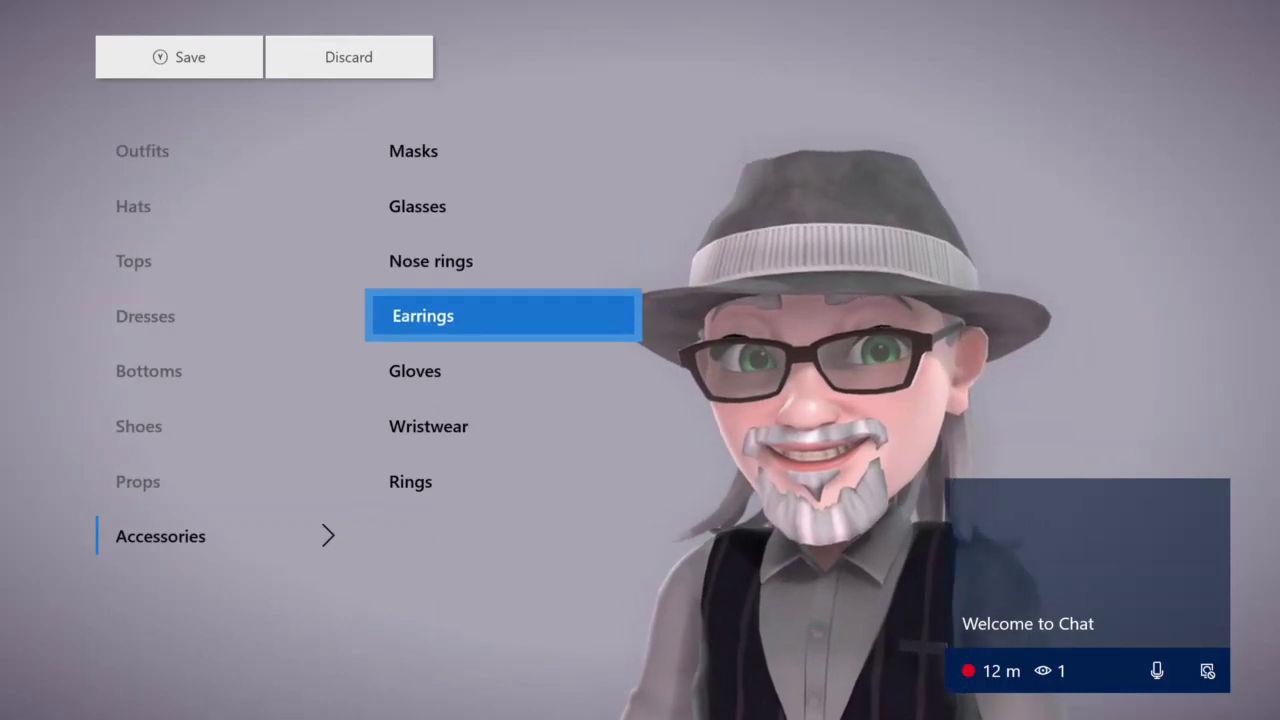
pyautogui.press('Return')
pyautogui.press('Down')
pyautogui.press('Down')
pyautogui.press('Down')
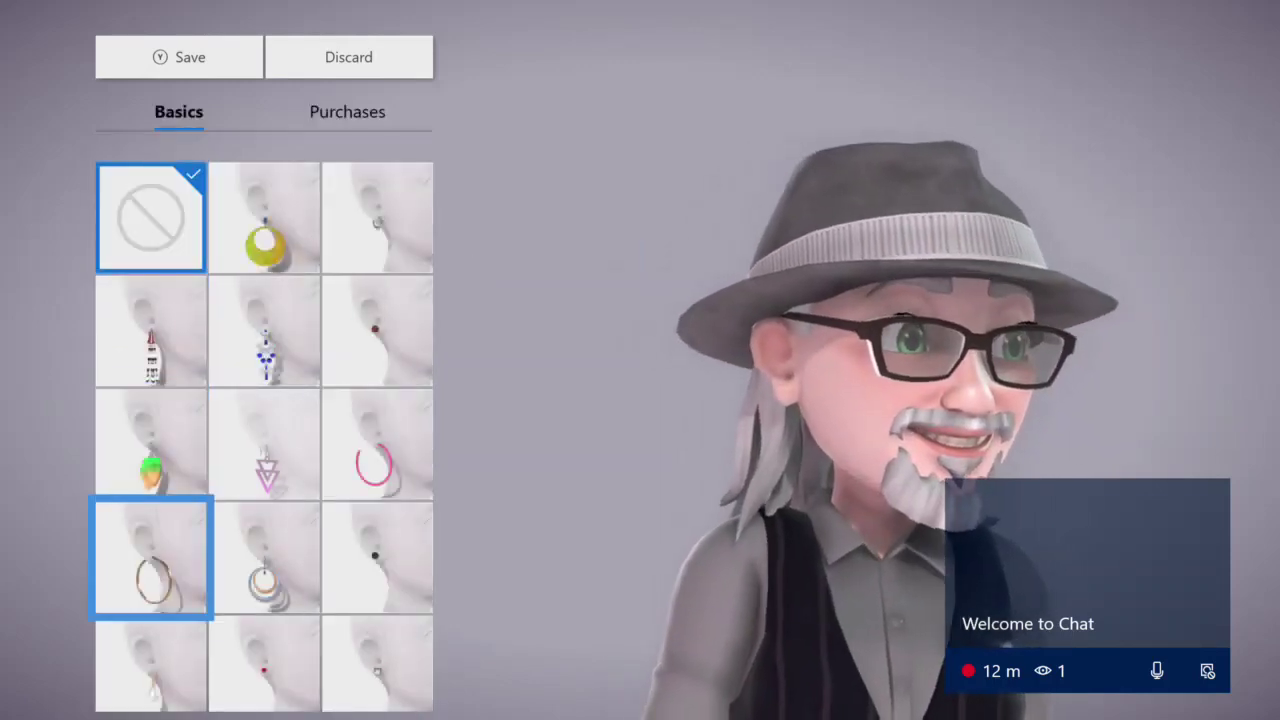
pyautogui.press('Down')
pyautogui.press('Down')
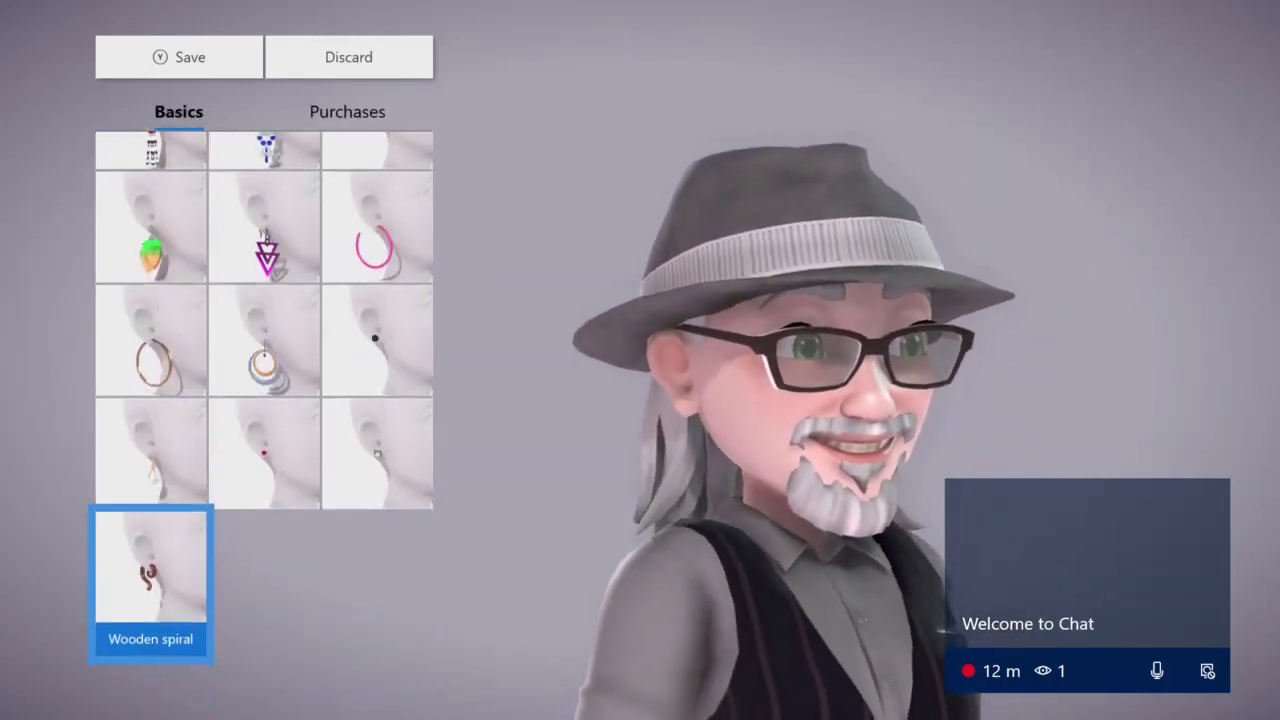
# Step: Look through the basic gloves and the basic wristwear, from the Thin bangle up to the upper rows
pyautogui.press('Escape')
pyautogui.press('Down')
pyautogui.press('Return')
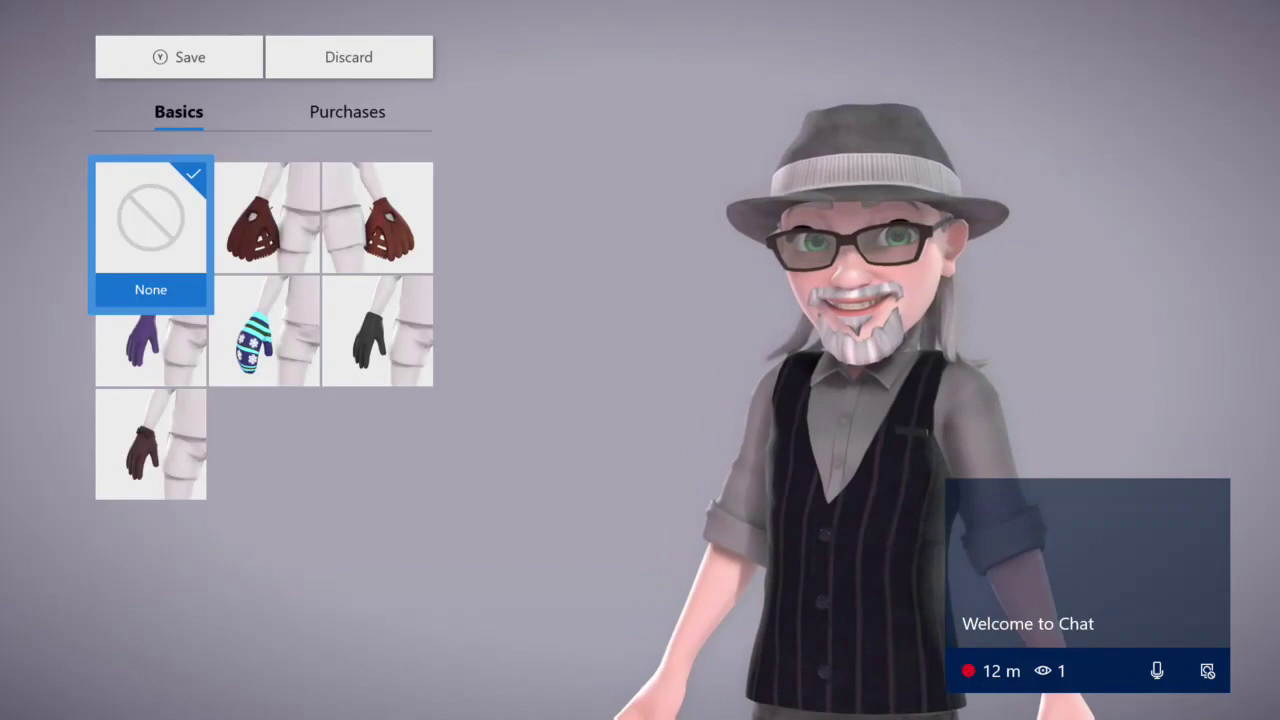
pyautogui.press('Escape')
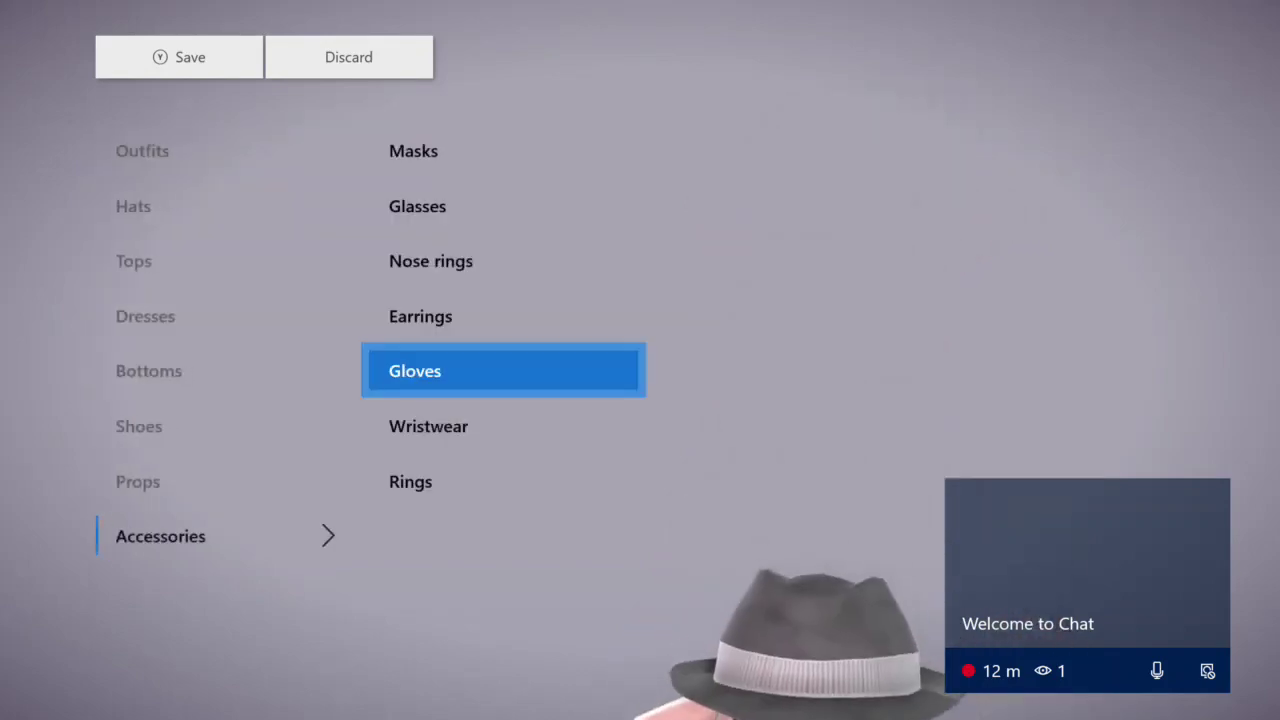
pyautogui.press('Down')
pyautogui.press('Return')
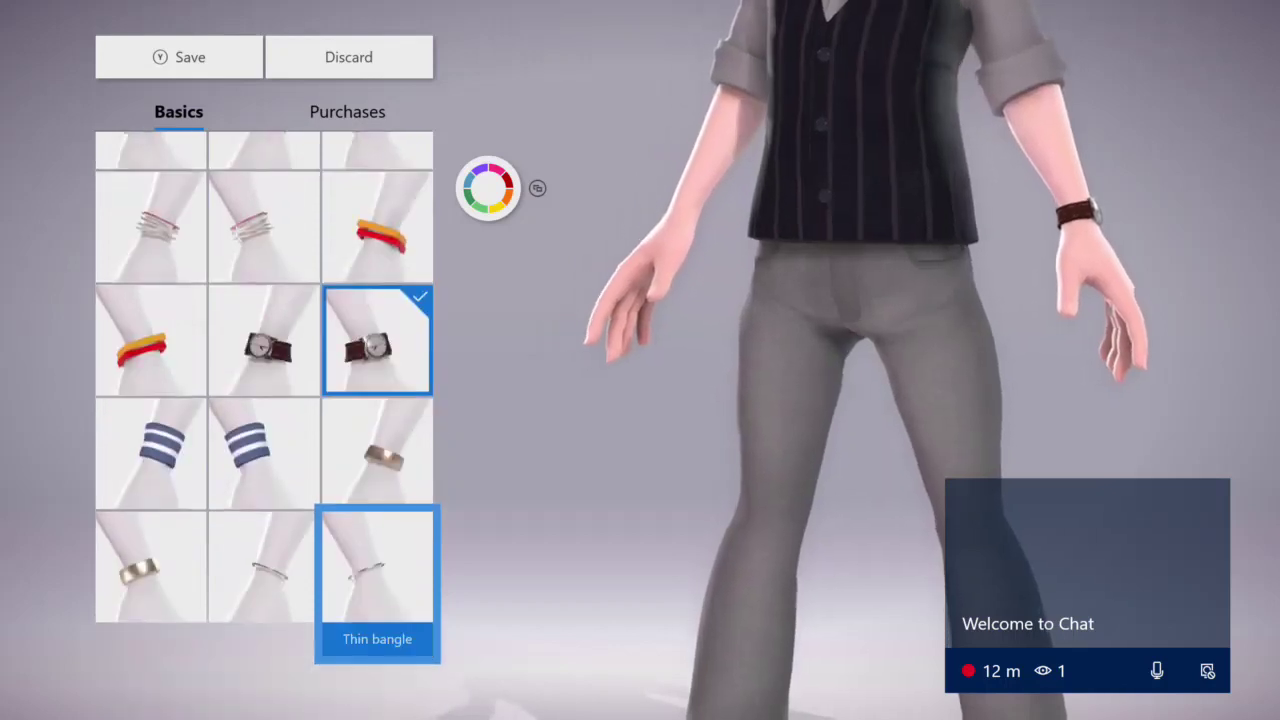
pyautogui.press('Up')
pyautogui.press('Up')
pyautogui.press('Up')
pyautogui.press('Up')
pyautogui.press('Left')
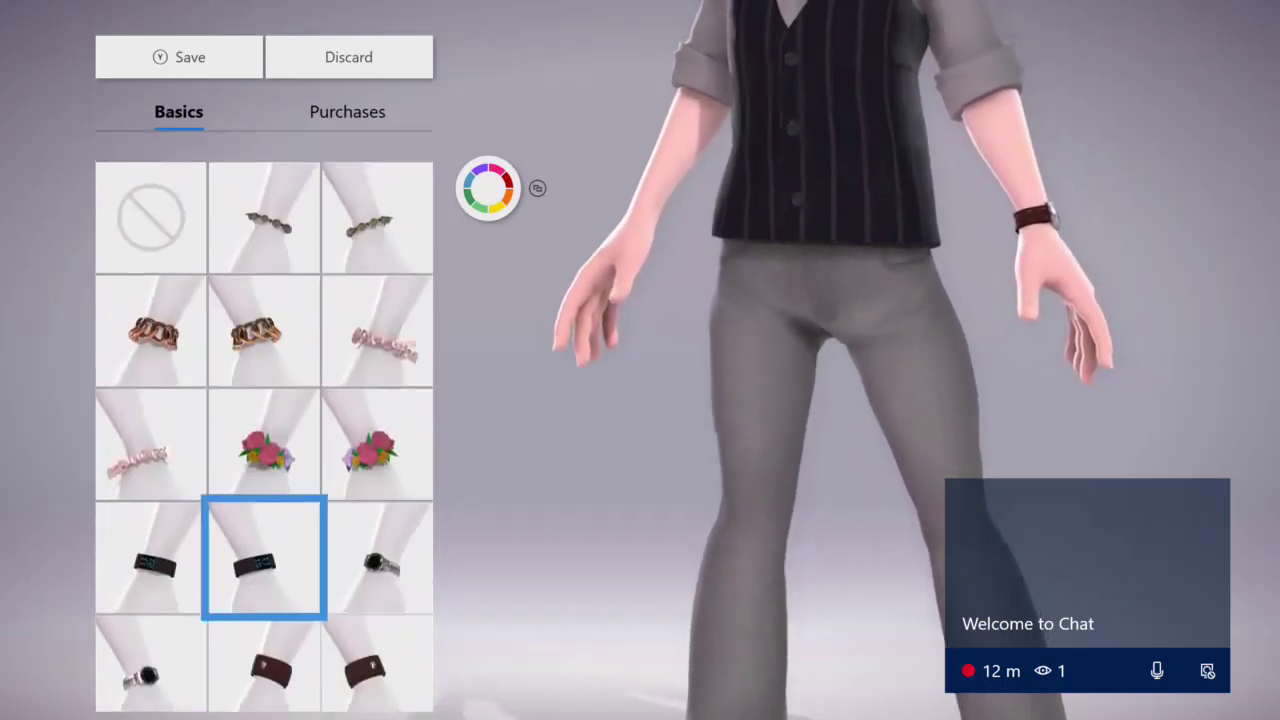
# Step: Look at the basic rings in the closet's accessories, keeping Single band (left) selected
pyautogui.press('Escape')
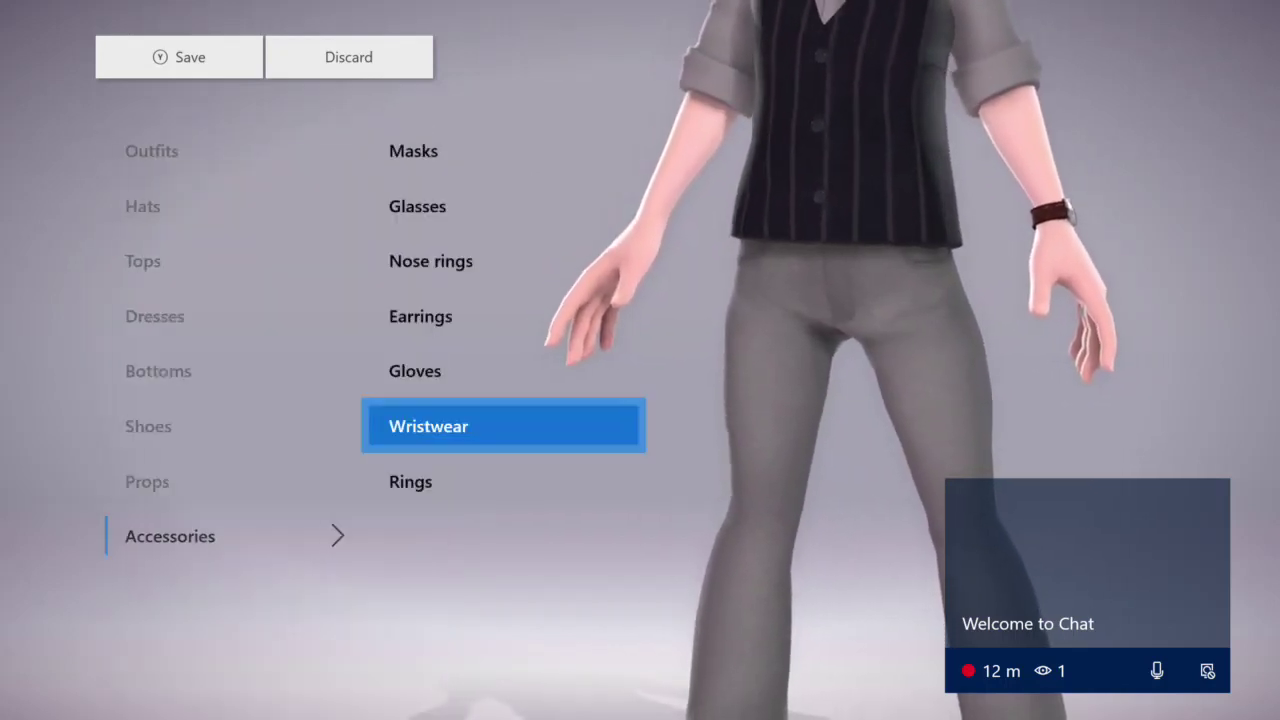
pyautogui.press('Down')
pyautogui.press('Return')
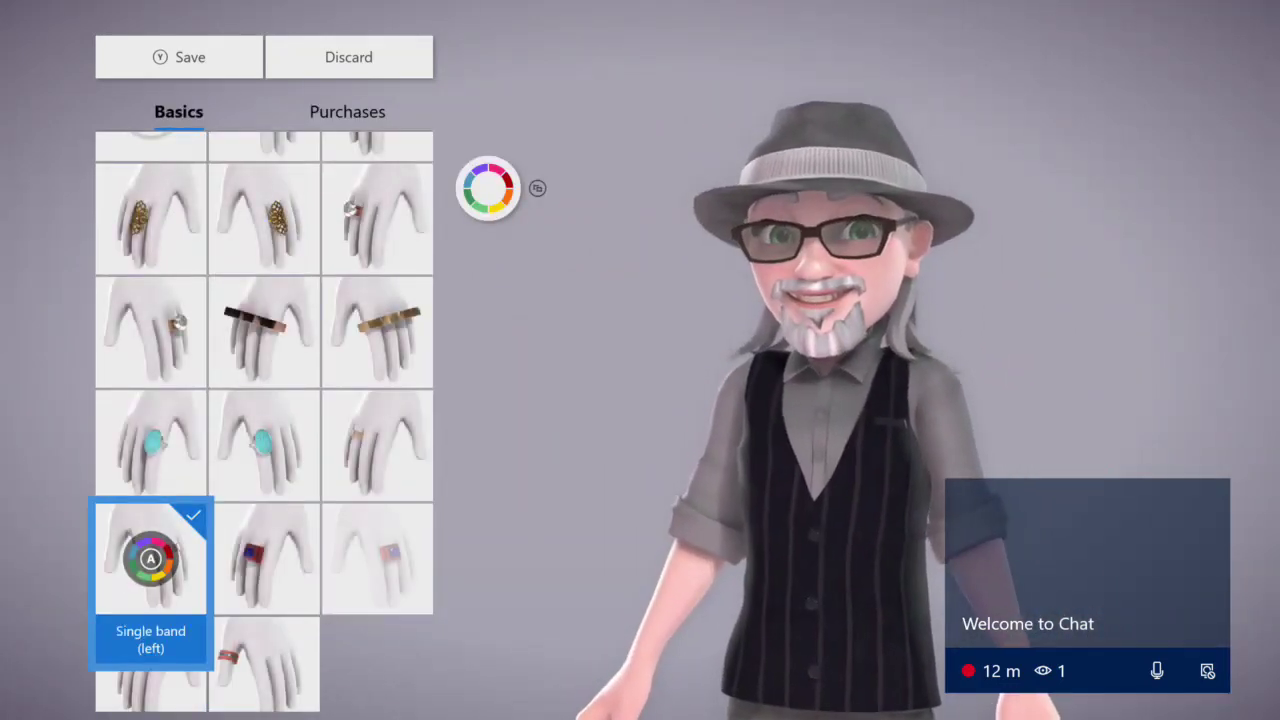
# Step: Look through the basic rings from the empty option down to Thumb ring (right), keeping Single band (left) selected
pyautogui.press('Up')
pyautogui.press('Up')
pyautogui.press('Up')
pyautogui.press('Up')
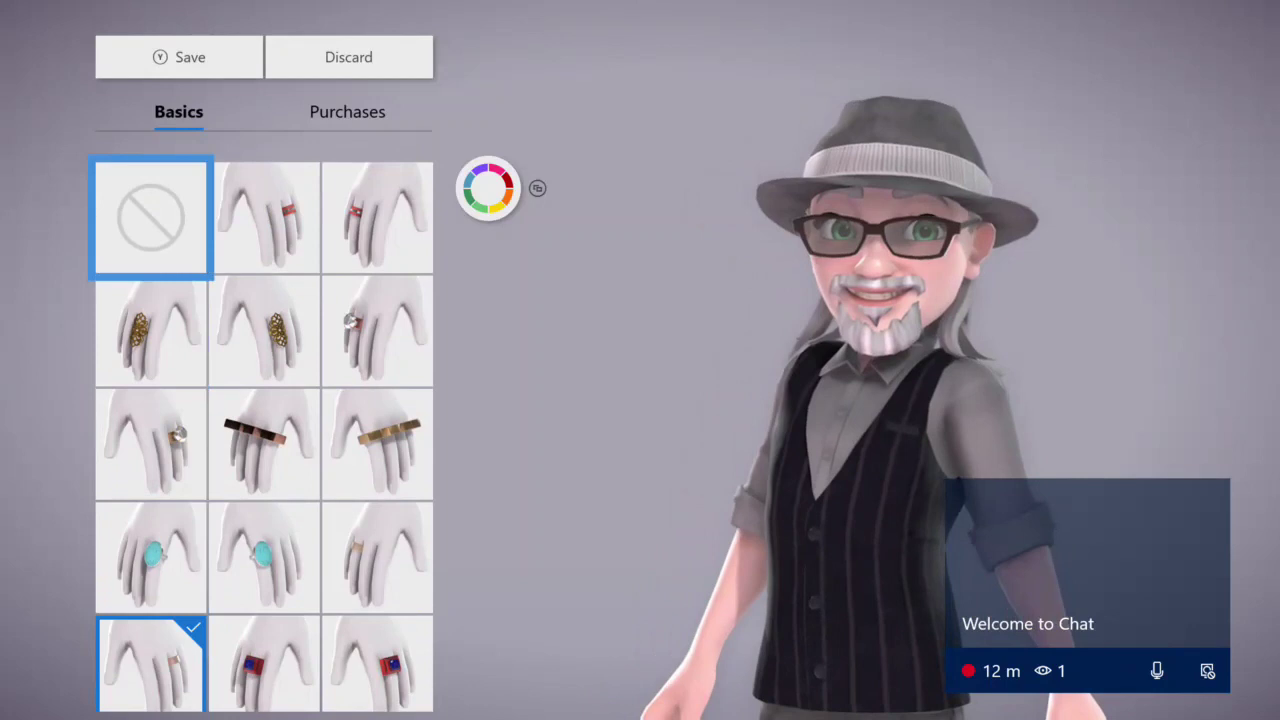
pyautogui.press('Up')
pyautogui.press('Down')
pyautogui.press('Down')
pyautogui.press('Down')
pyautogui.press('Down')
pyautogui.press('Down')
pyautogui.press('Down')
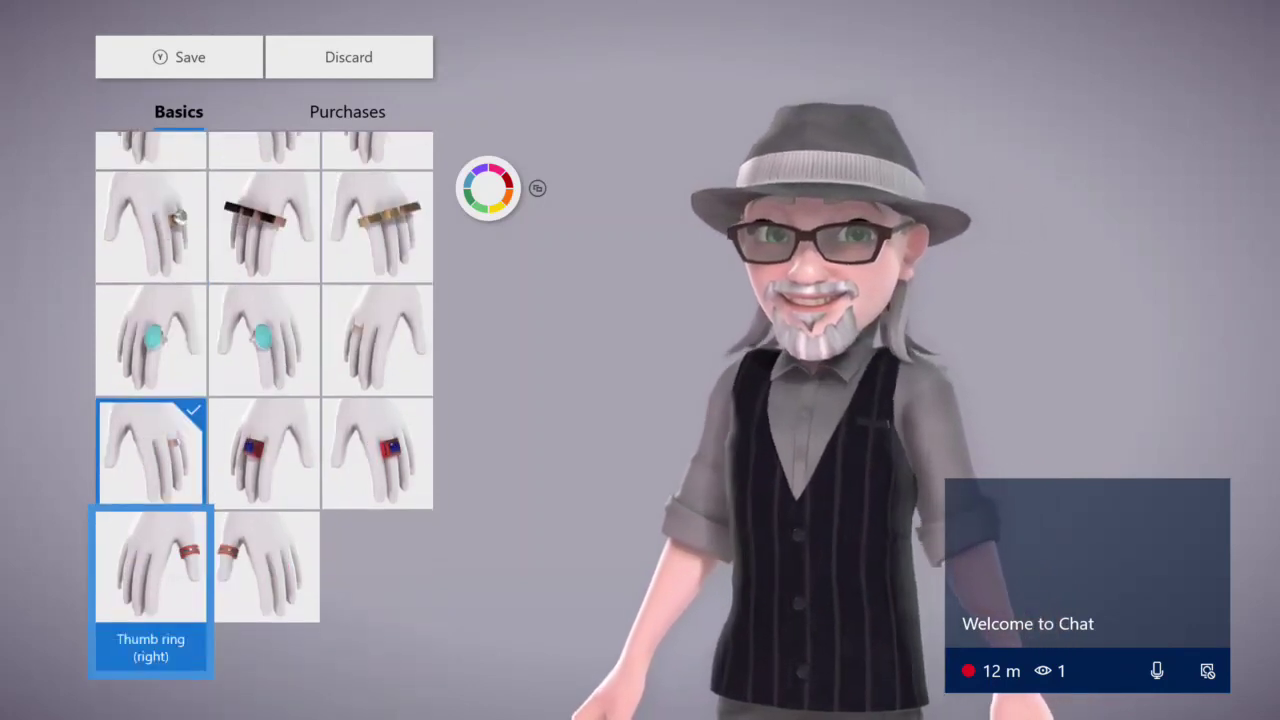
# Step: Check the purchased rings, then leave the closet for the editor's main menu
pyautogui.press('Up')
pyautogui.press('Up')
pyautogui.press('Up')
pyautogui.press('Up')
pyautogui.press('Up')
pyautogui.press('Up')
pyautogui.press('Right')
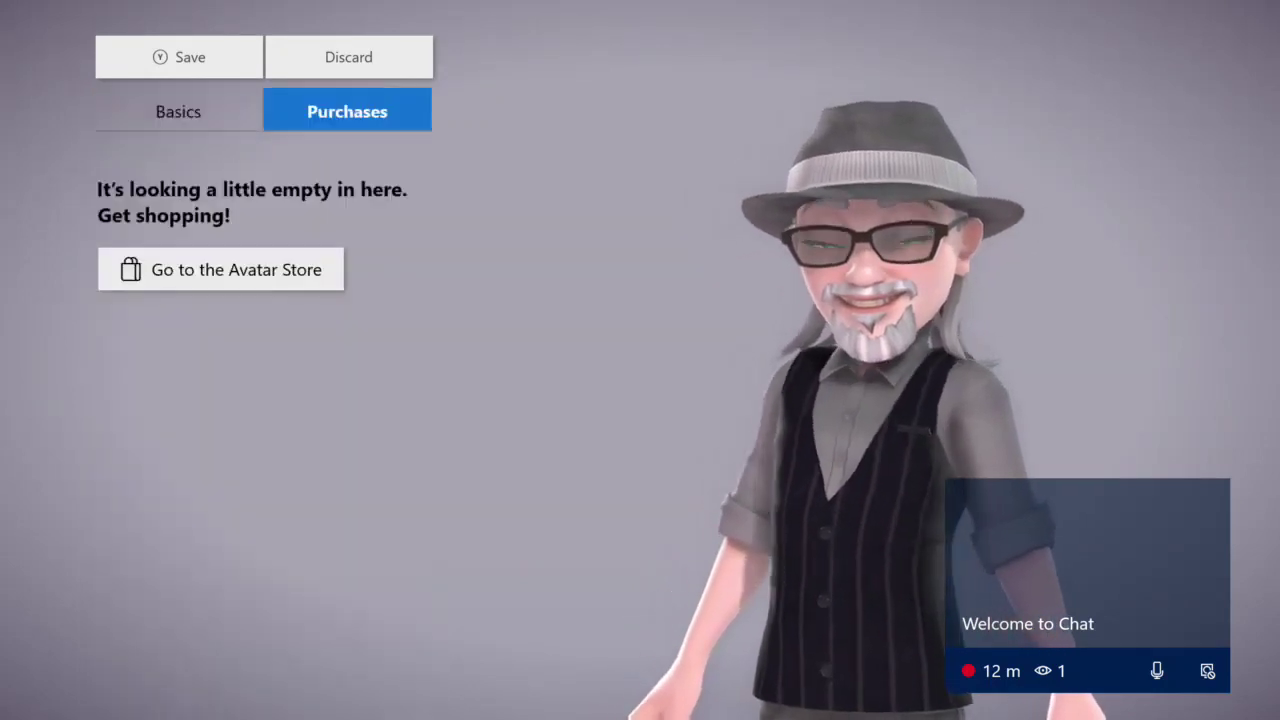
pyautogui.press('Escape')
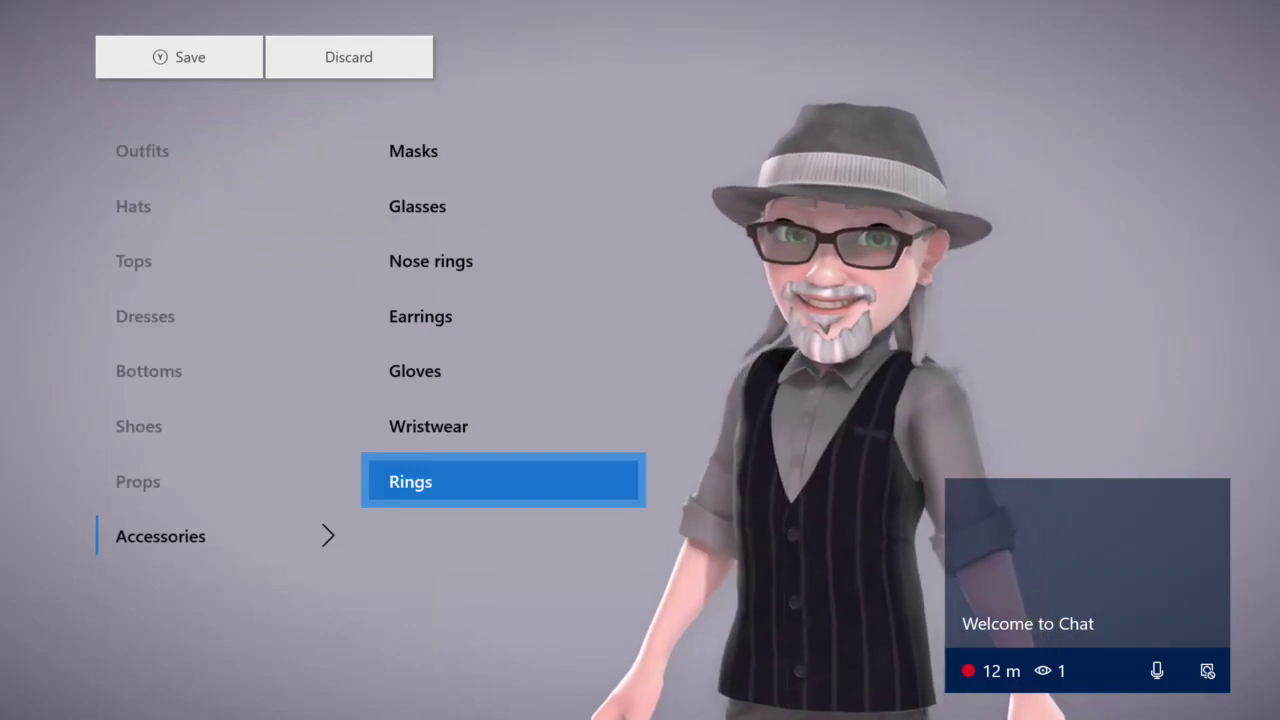
pyautogui.press('Escape')
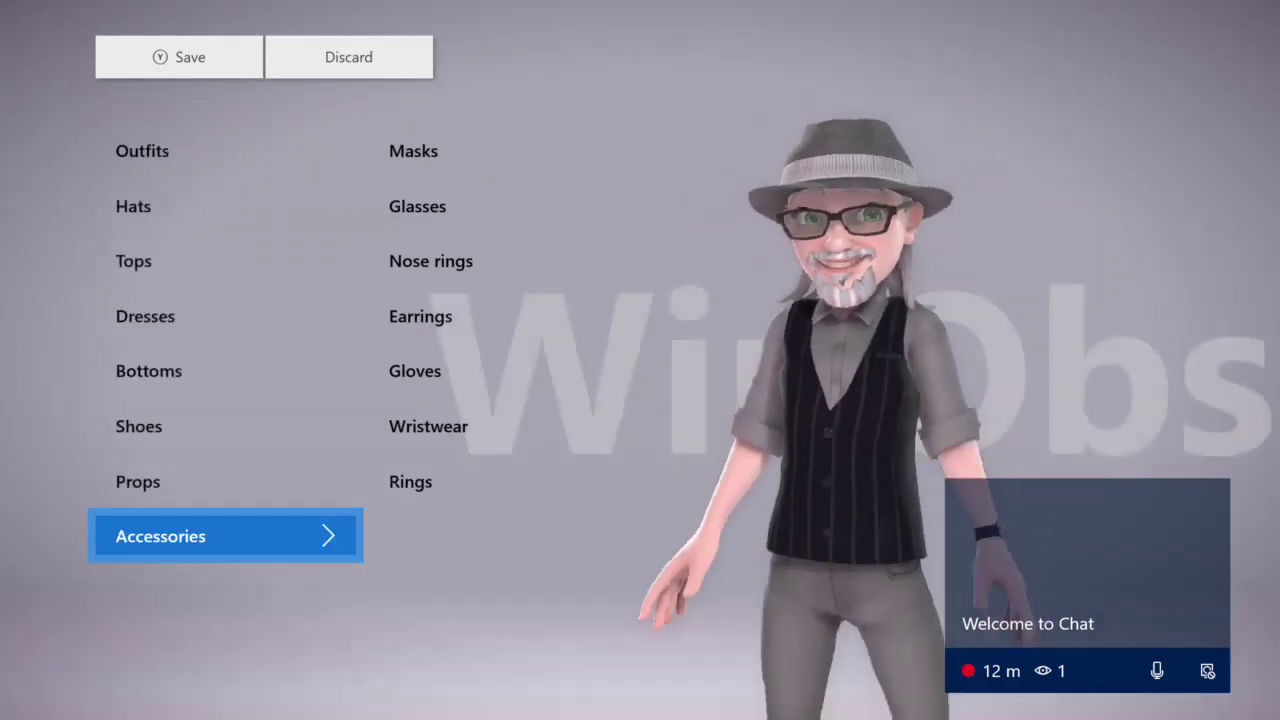
pyautogui.press('Escape')
pyautogui.press('Down')
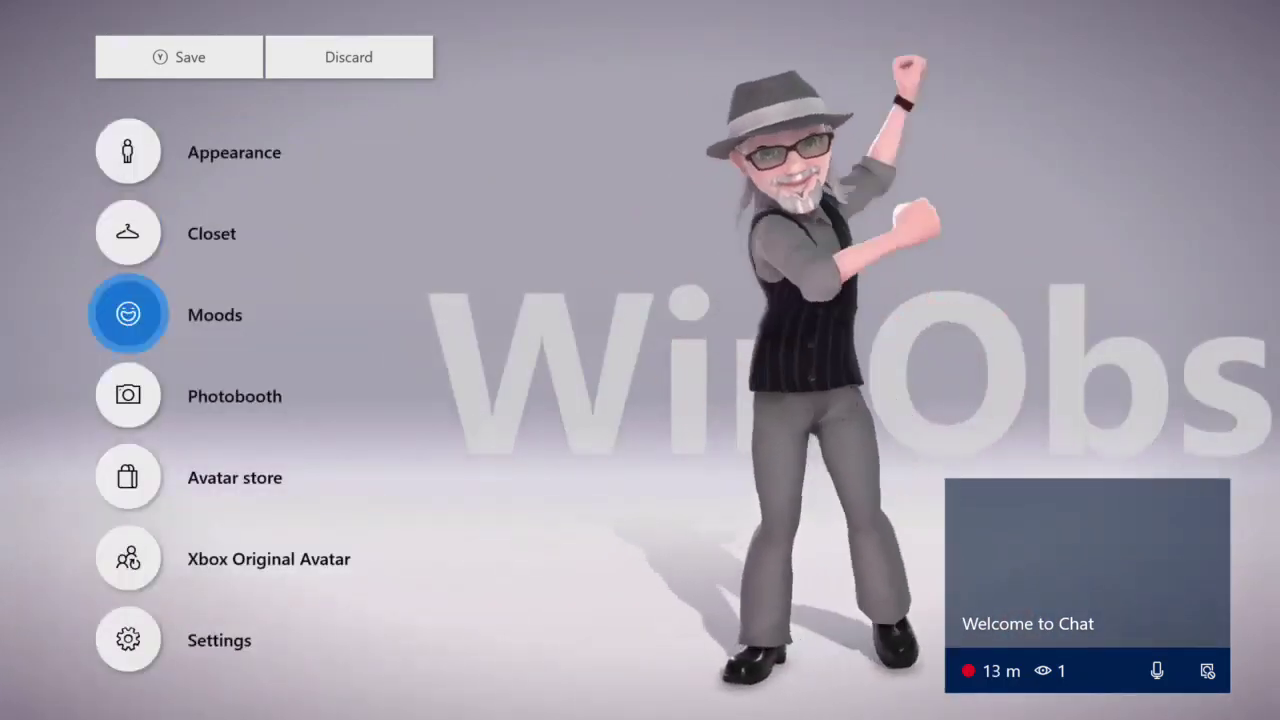
# Step: Open the Limbs options in the avatar's appearance settings
pyautogui.press('Up')
pyautogui.press('Up')
pyautogui.press('Return')
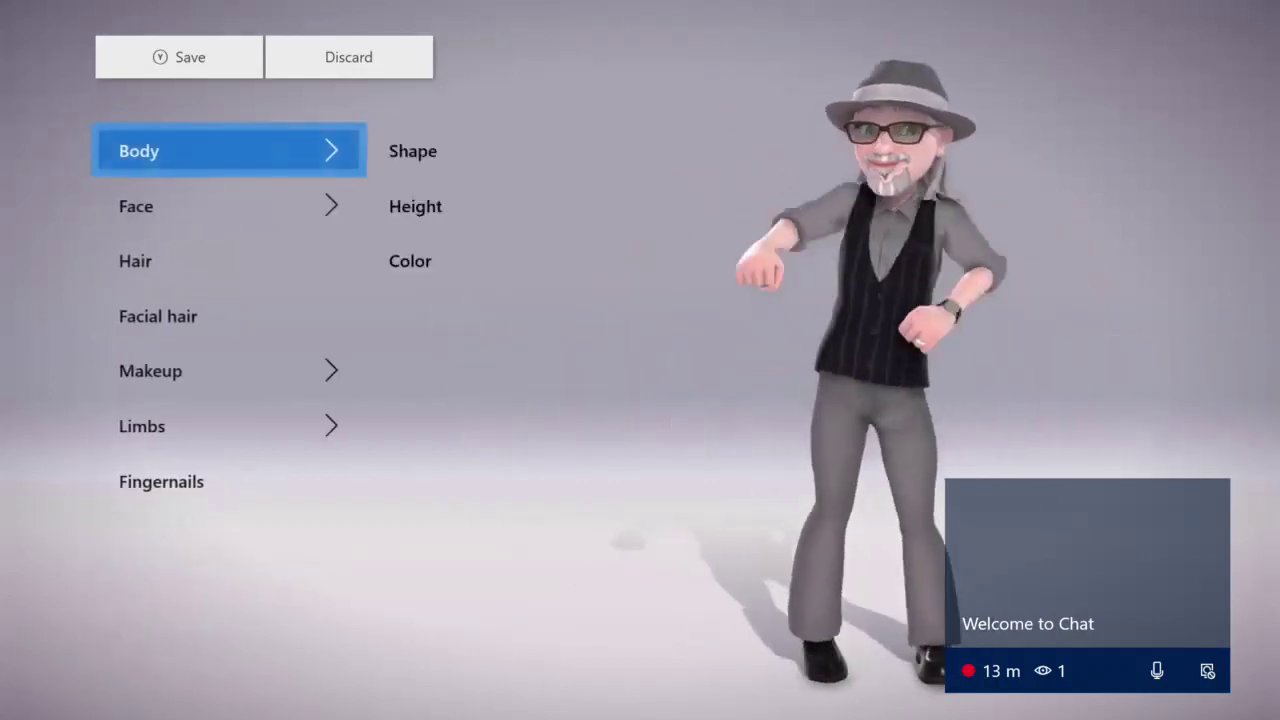
pyautogui.press('Escape')
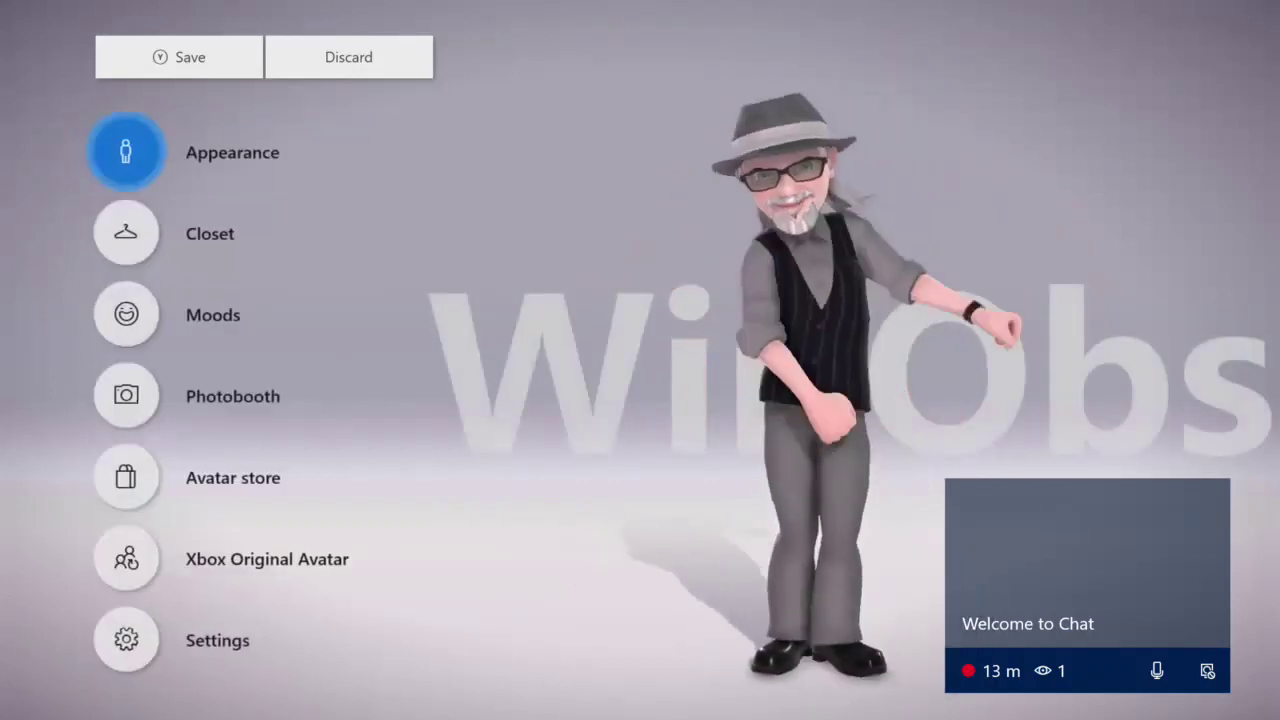
pyautogui.press('Return')
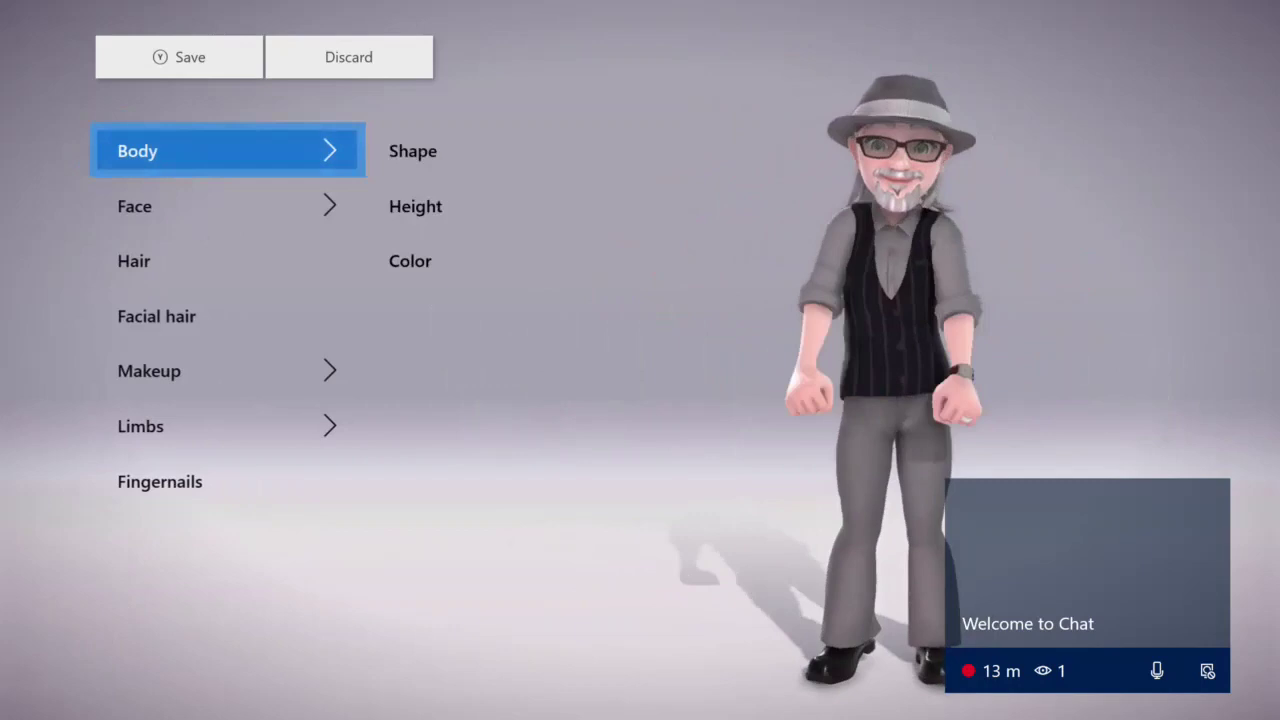
pyautogui.press('Down')
pyautogui.press('Down')
pyautogui.press('Down')
pyautogui.press('Down')
pyautogui.press('Down')
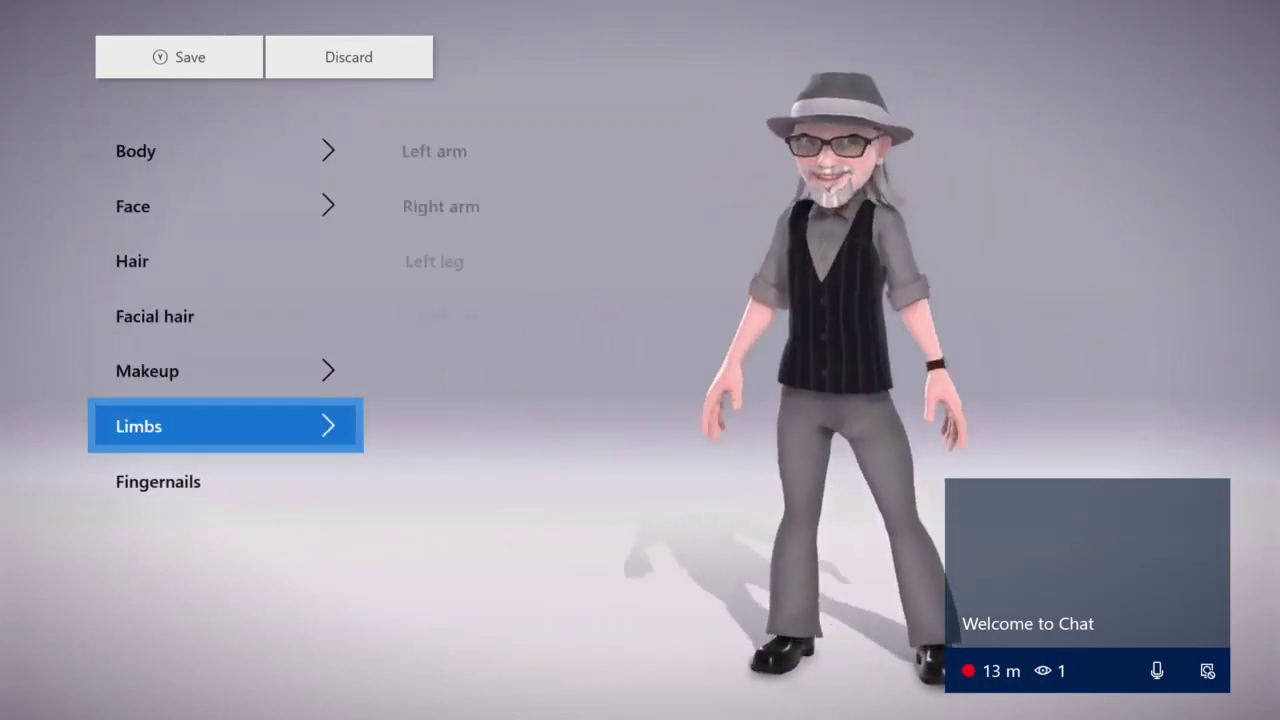
pyautogui.press('Return')
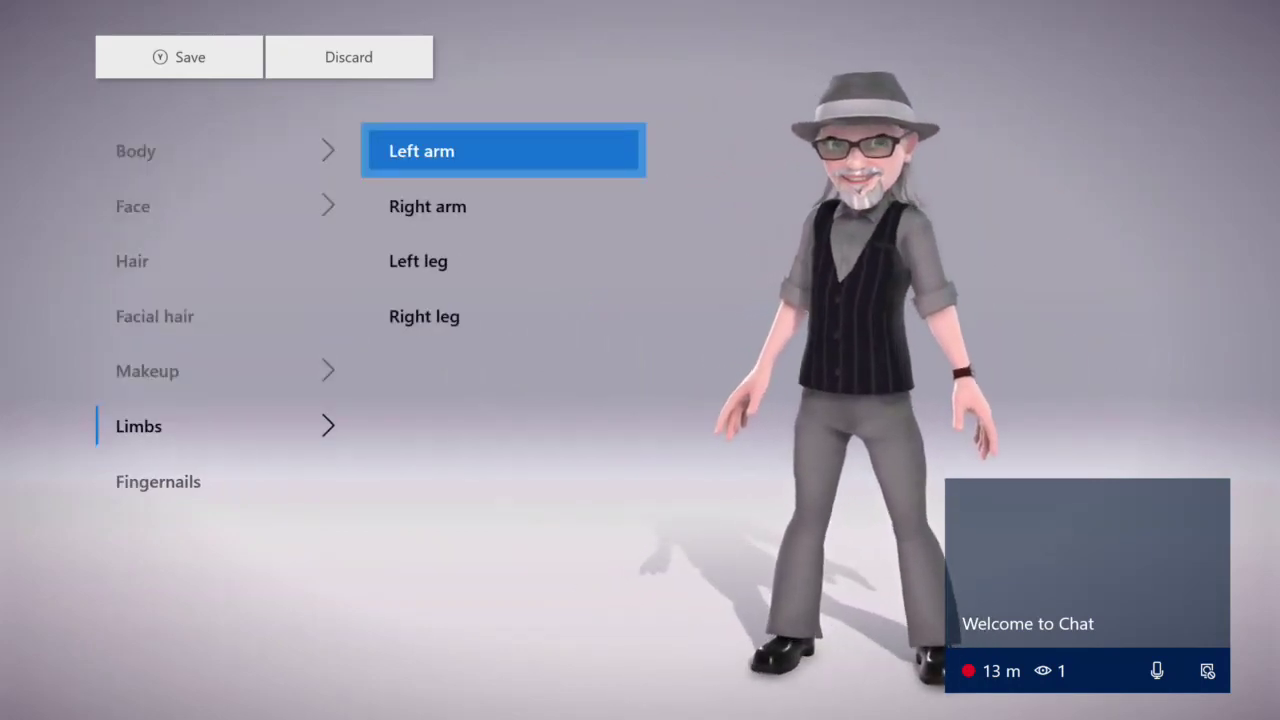
# Step: Look at the left arm options, including Long arm cast and Sleek robotic, and the purchased arms, keeping None selected
pyautogui.press('Return')
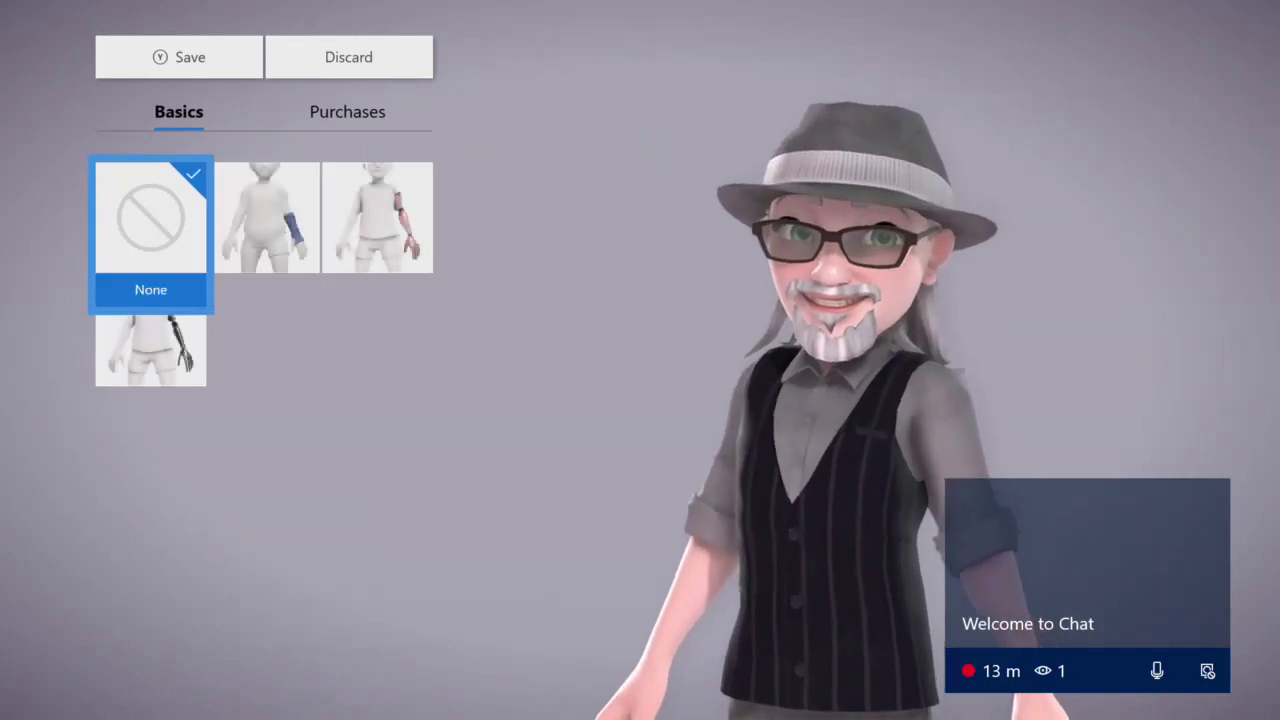
pyautogui.press('Right')
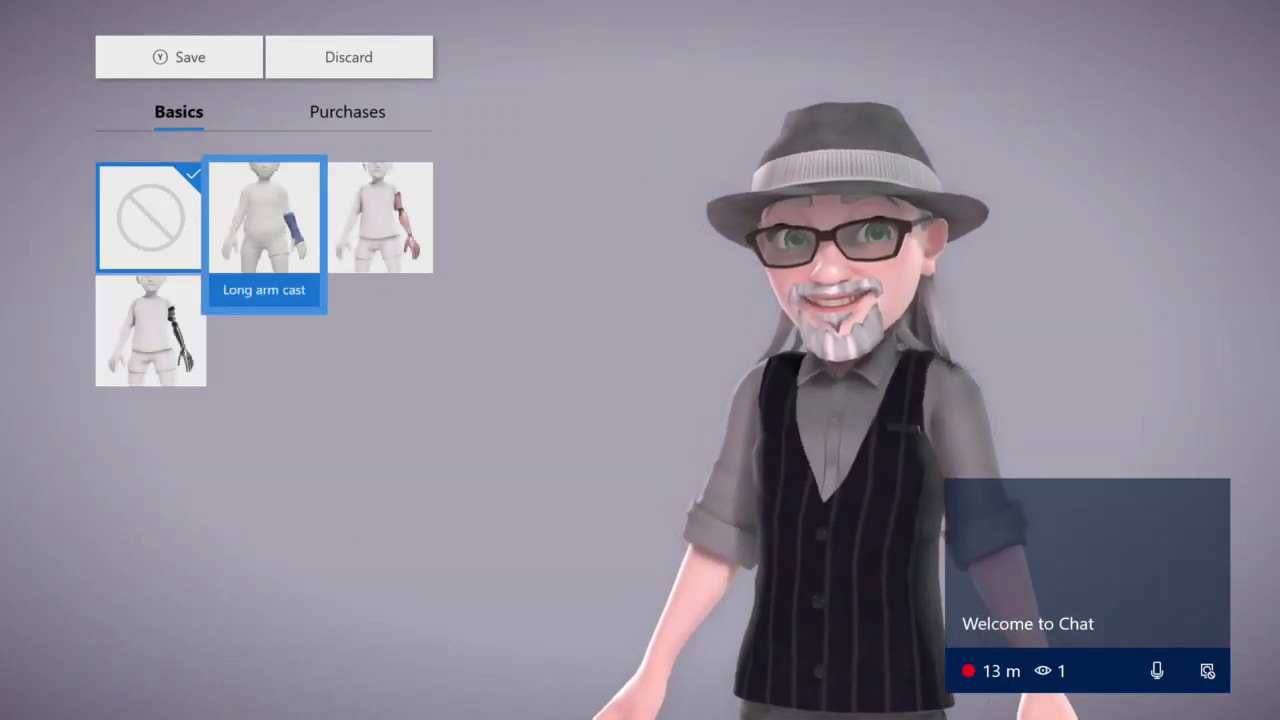
pyautogui.press('Down')
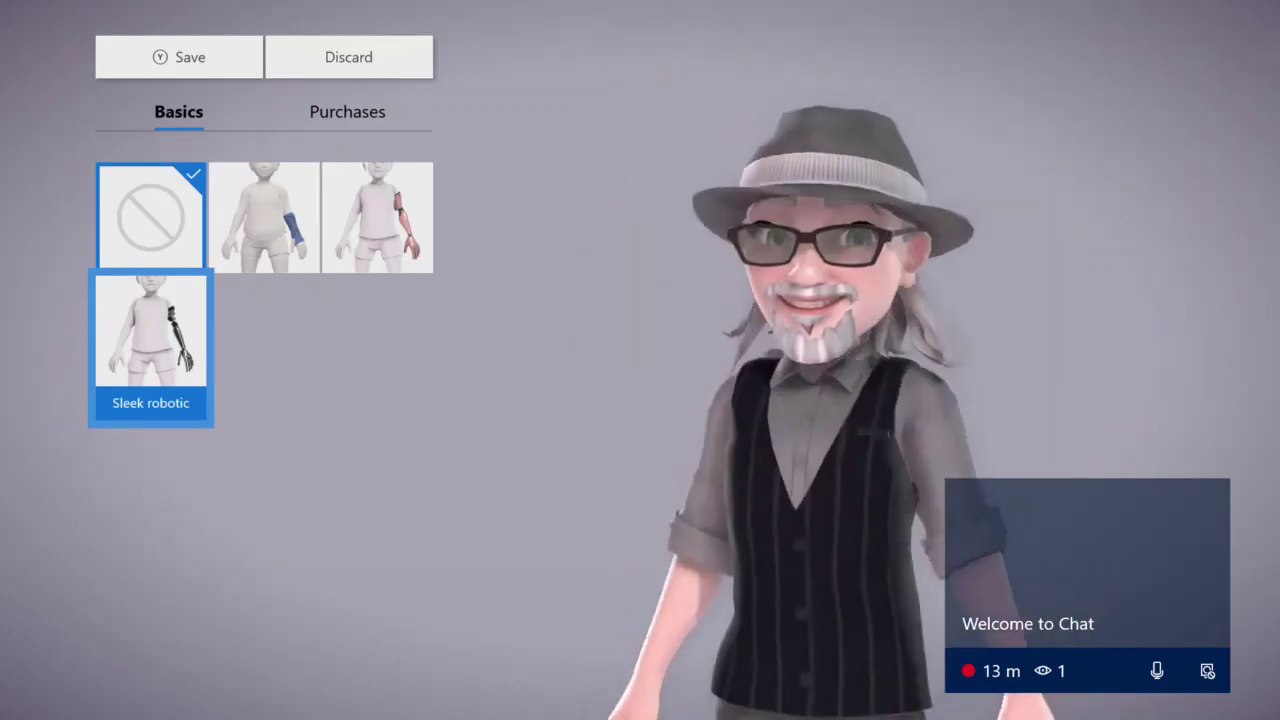
pyautogui.press('Right')
pyautogui.press('Up')
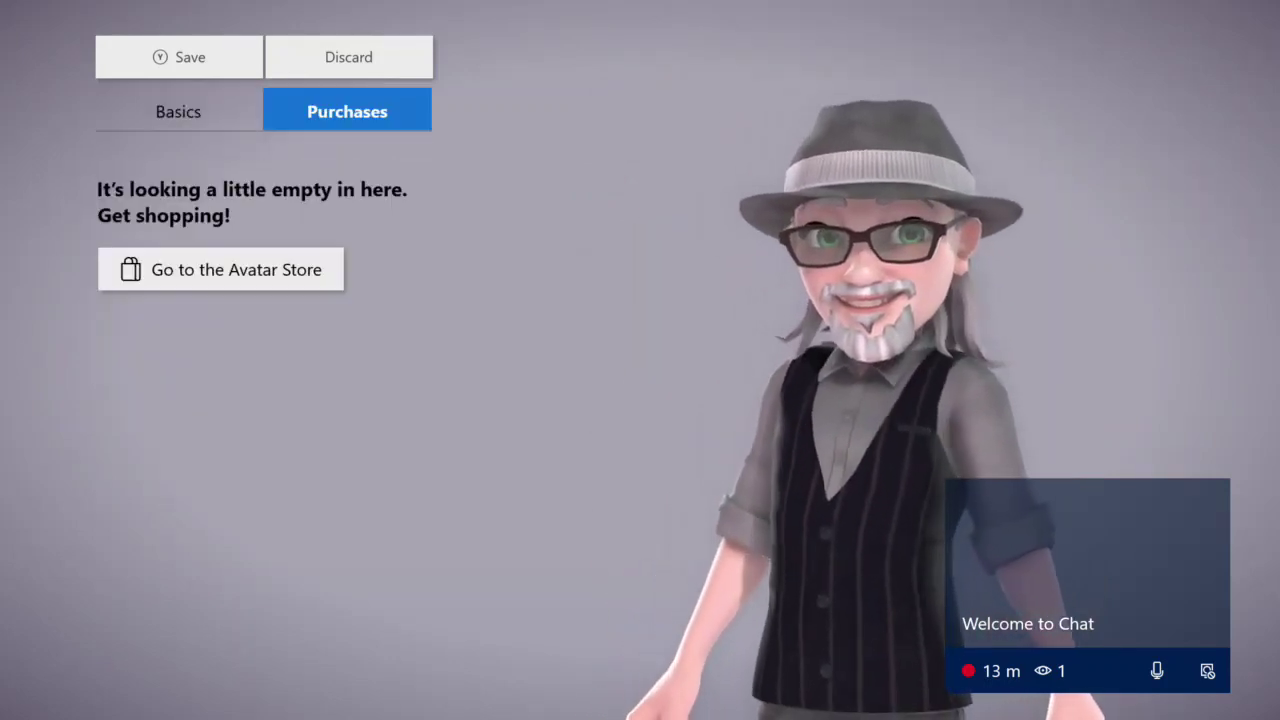
pyautogui.press('Escape')
pyautogui.press('Down')
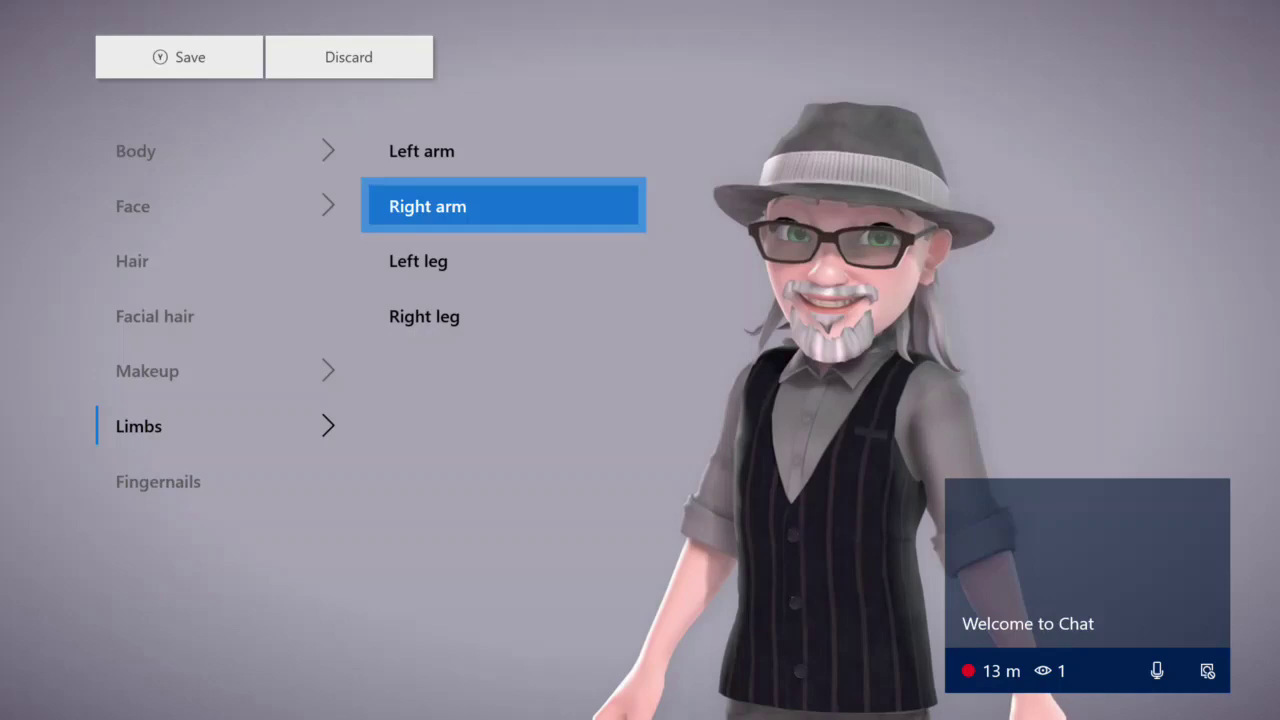
# Step: Look at the left leg options, keeping None selected, and return to the editor's main menu
pyautogui.press('Down')
pyautogui.press('Return')
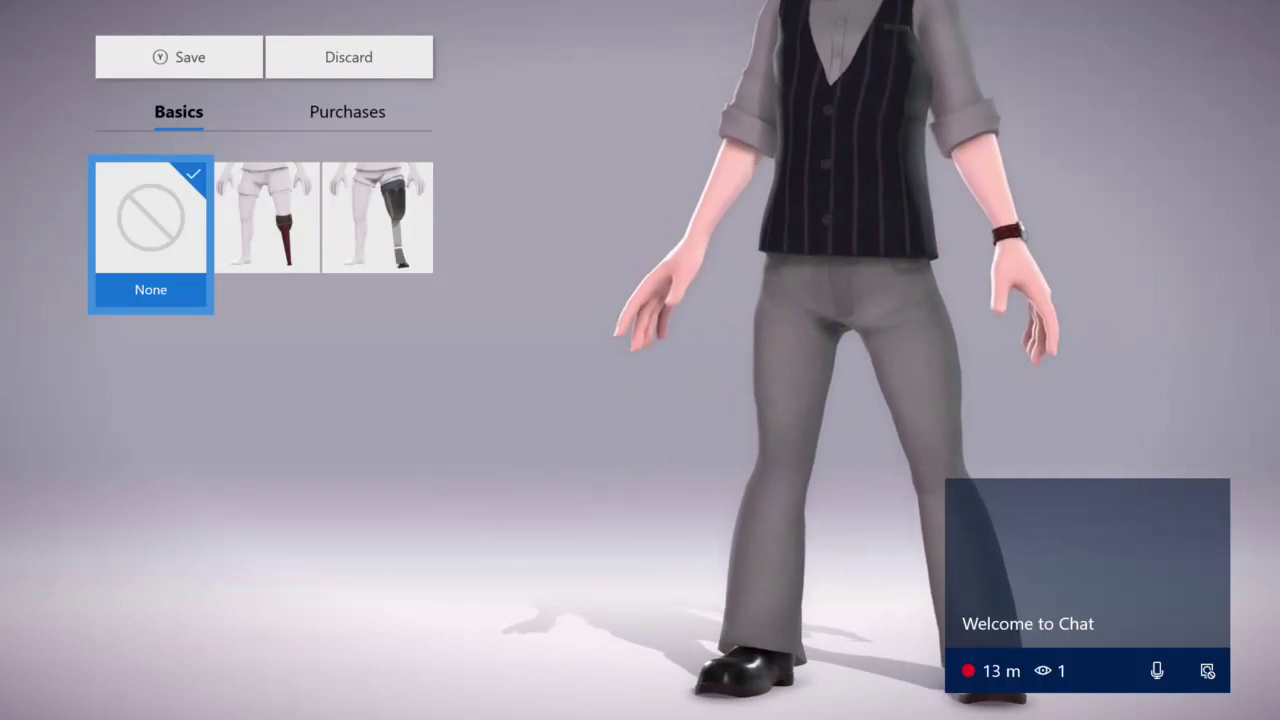
pyautogui.press('Escape')
pyautogui.press('Escape')
pyautogui.press('Escape')
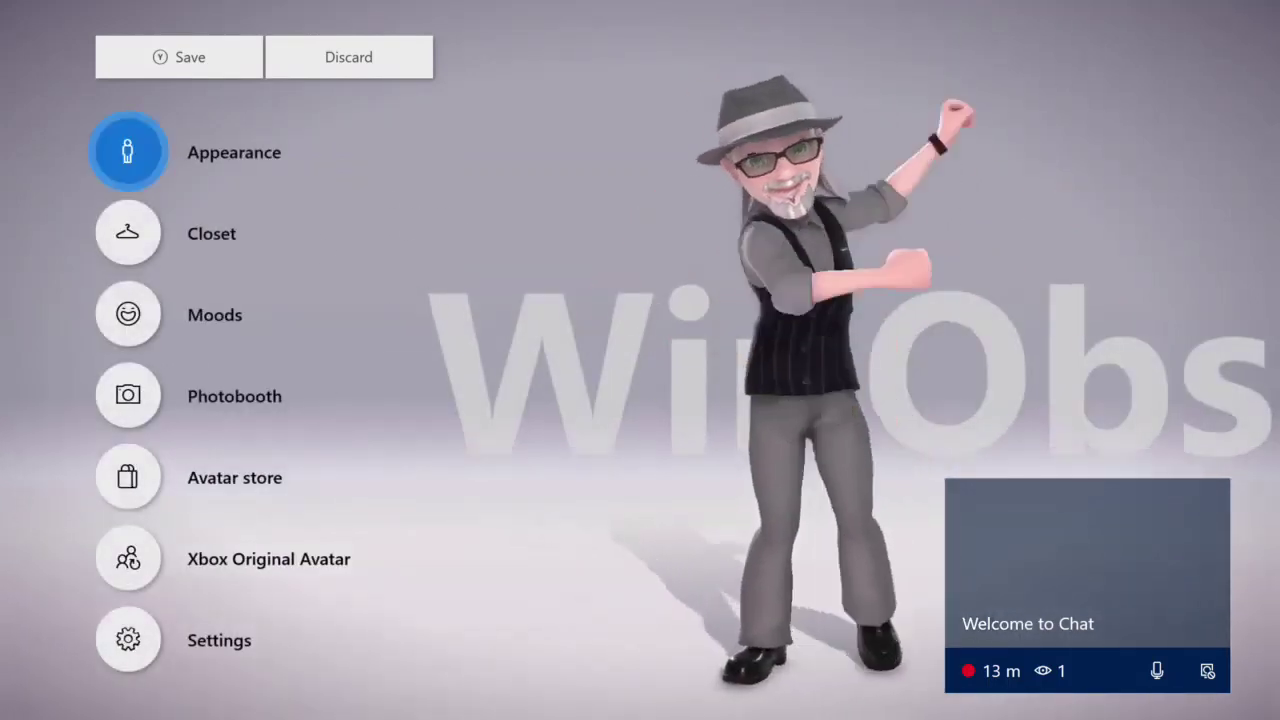
# Step: Switch from the avatar editor to the Xbox guide and open the signed-in account's profile
pyautogui.press('super')
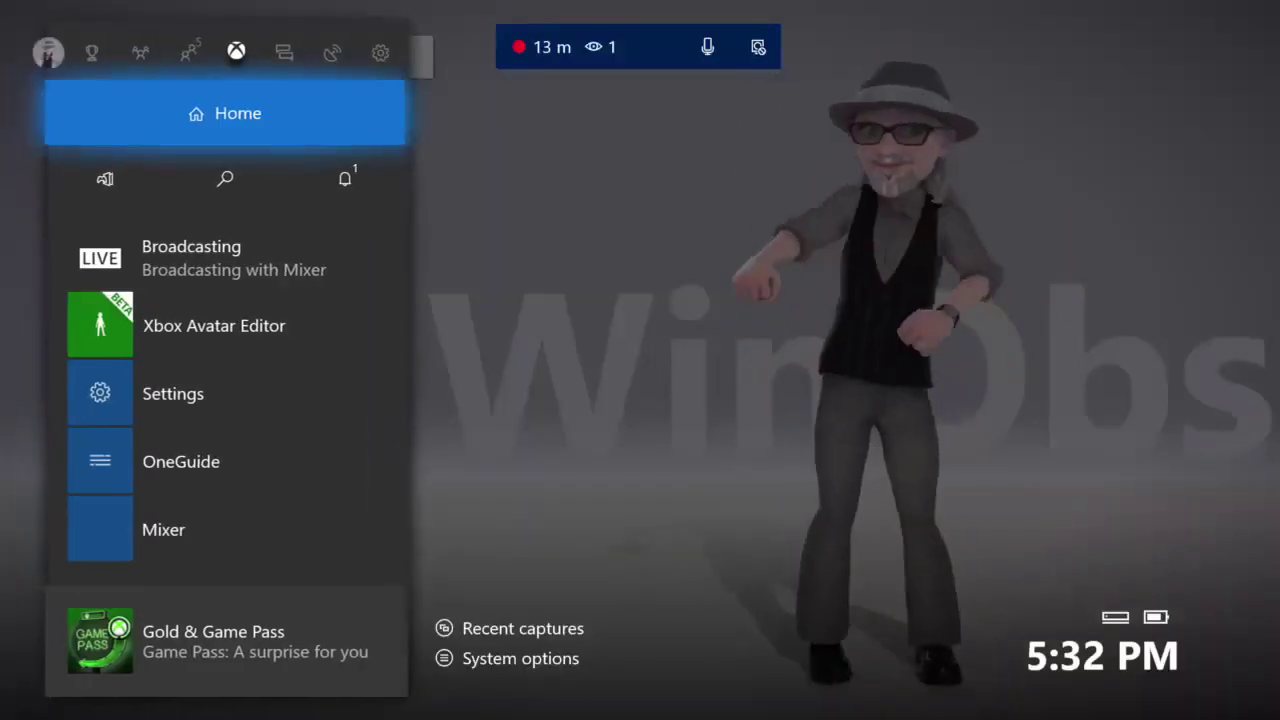
pyautogui.press('Left')
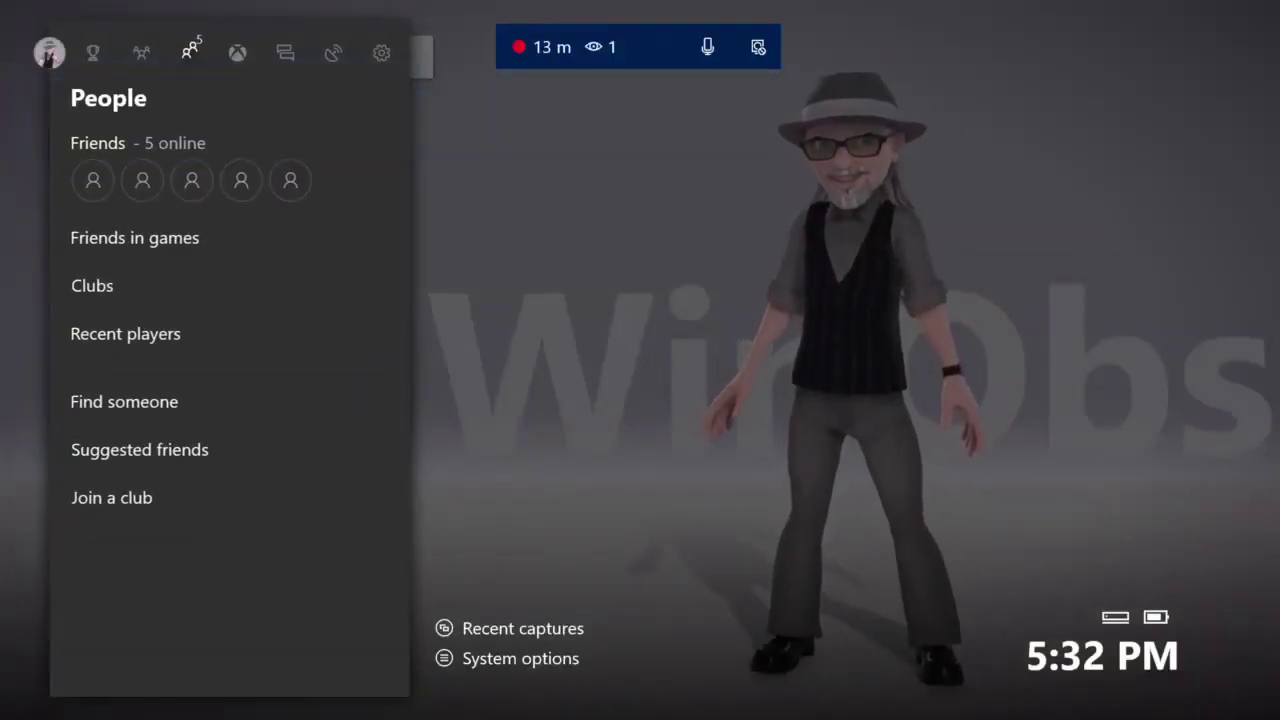
pyautogui.press('Left')
pyautogui.press('Left')
pyautogui.press('Left')
pyautogui.press('Return')
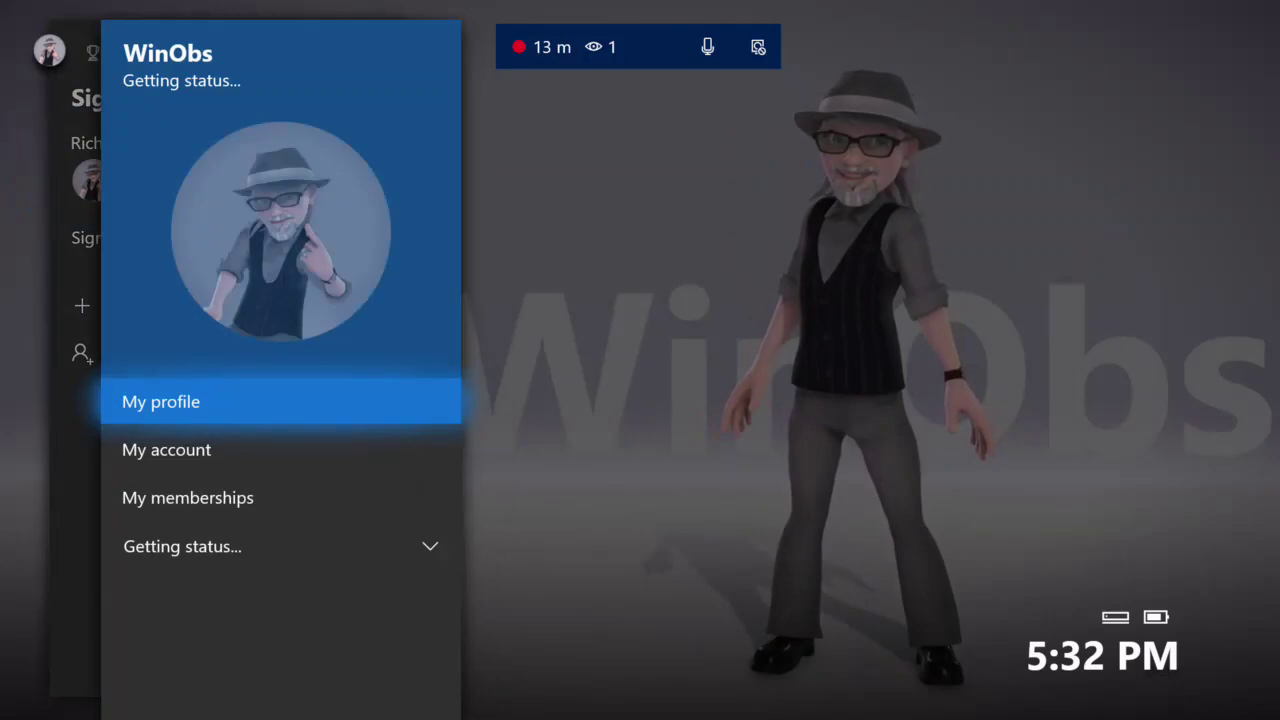
pyautogui.press('Return')
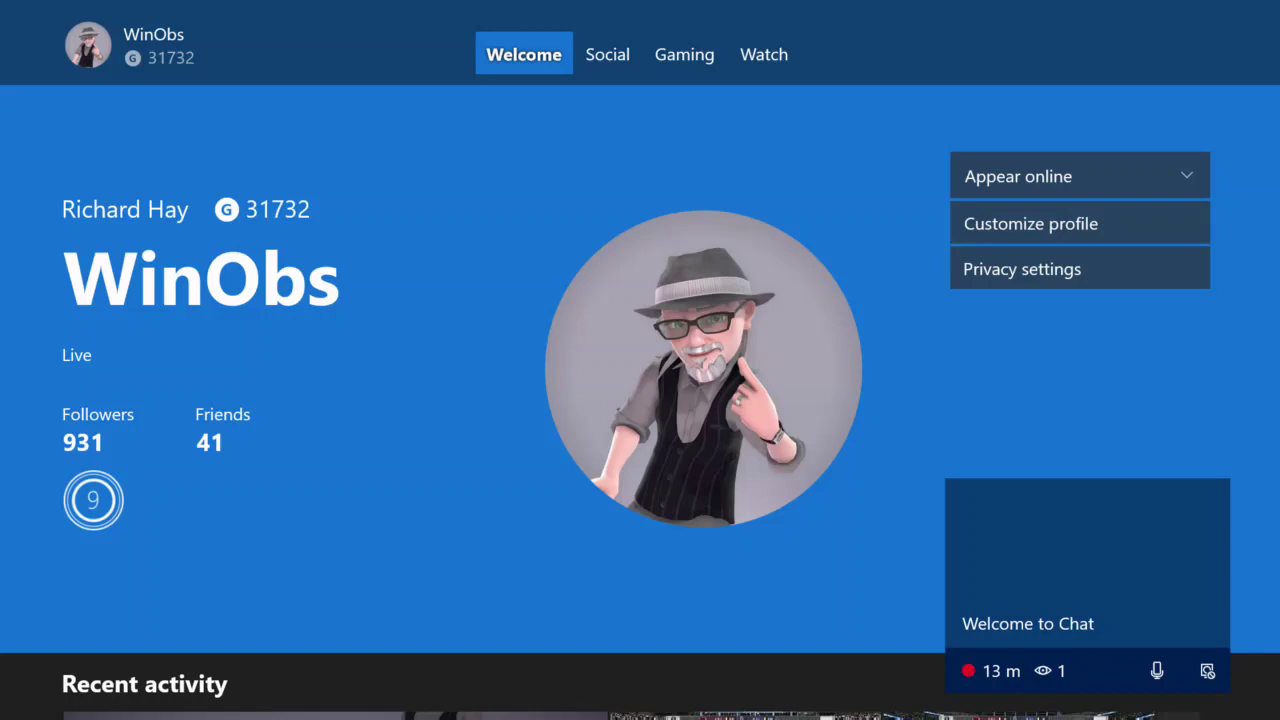
# Step: Look through the profile's Welcome page, including the avatar gamerpic, recent activity and bio
pyautogui.press('Down')
pyautogui.press('Down')
pyautogui.press('Down')
pyautogui.press('Down')
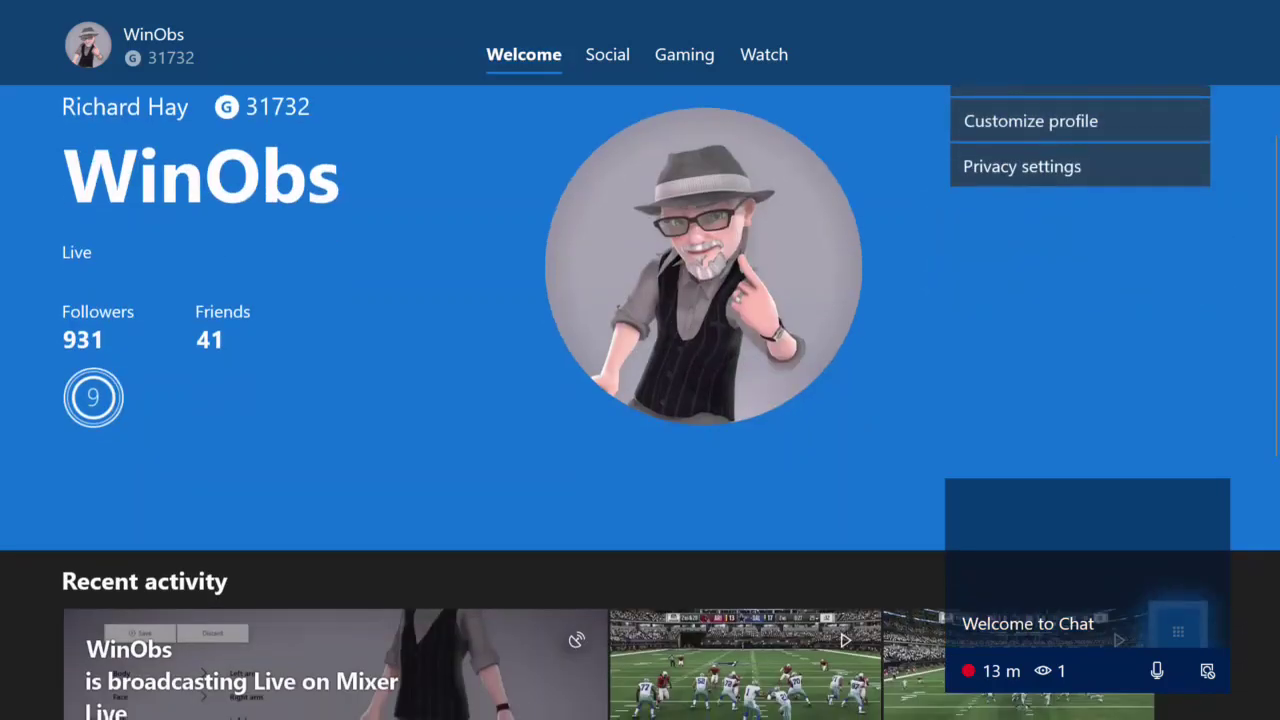
pyautogui.press('Up')
pyautogui.press('Down')
pyautogui.press('Down')
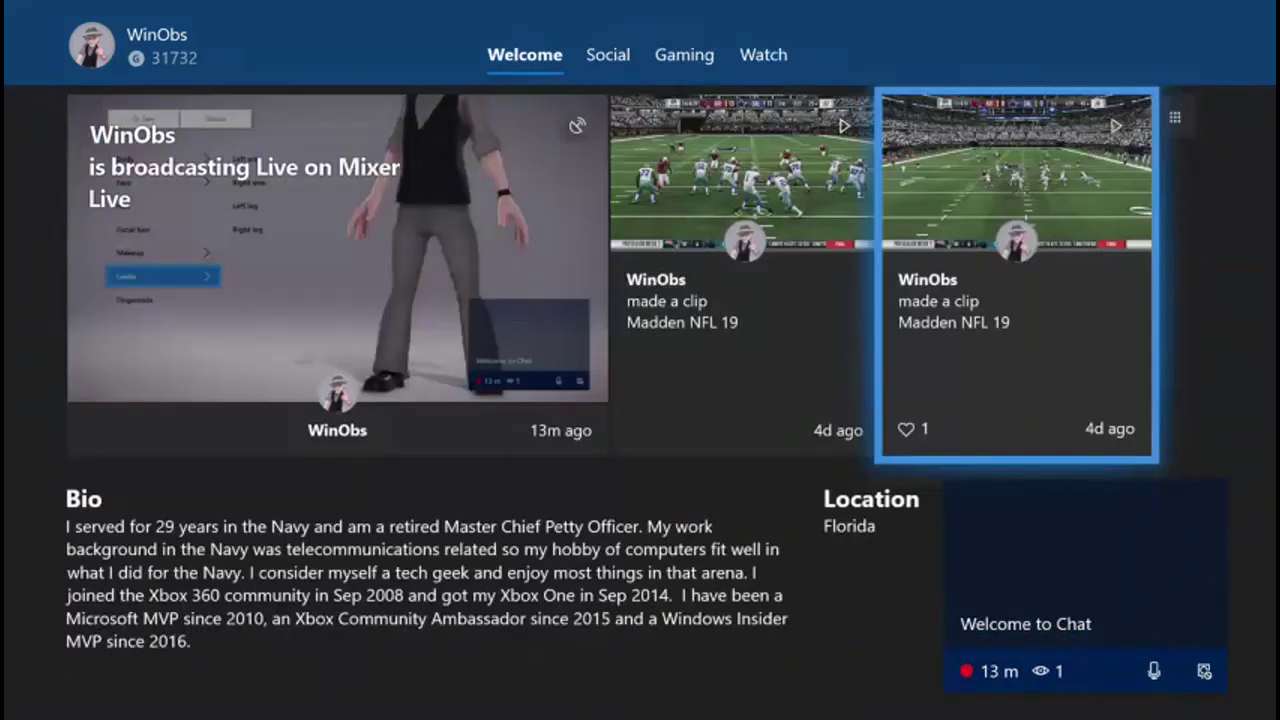
pyautogui.press('Up')
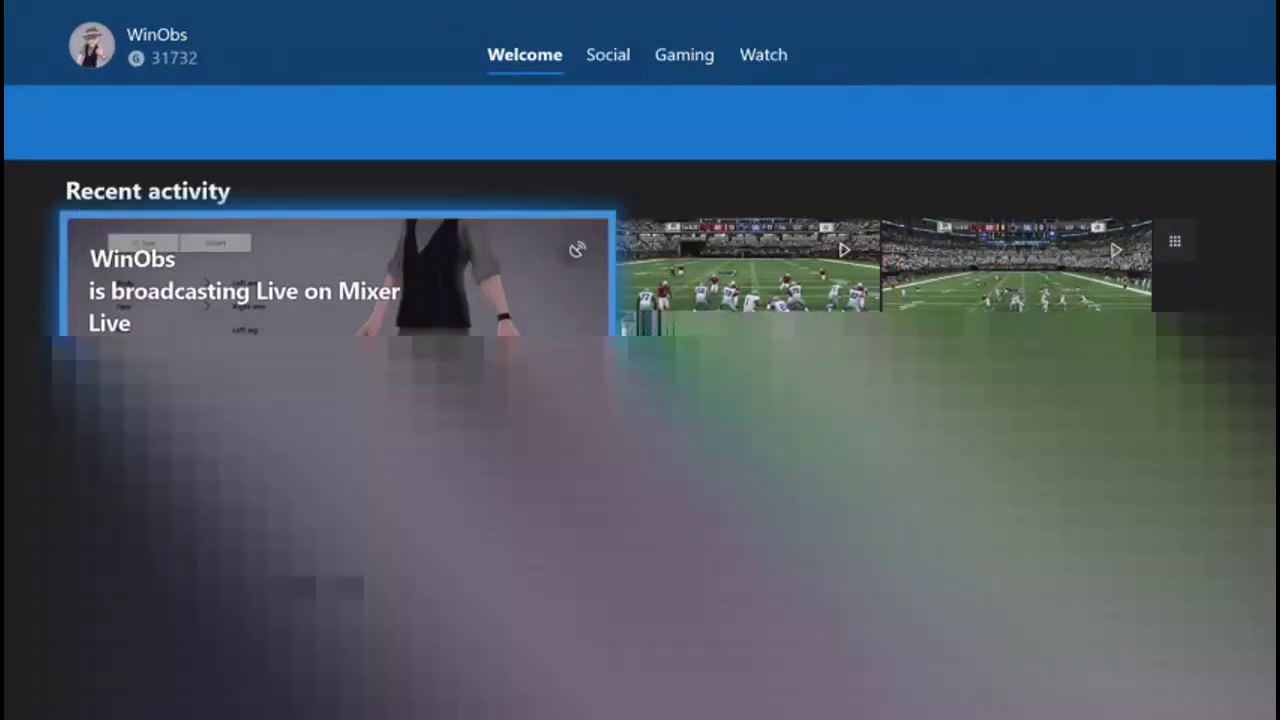
# Step: View the profile's Social, Gaming and Watch pages, down to the first Madden NFL 19 clip
pyautogui.press('Right')
pyautogui.press('Right')
pyautogui.press('Up')
pyautogui.press('Up')
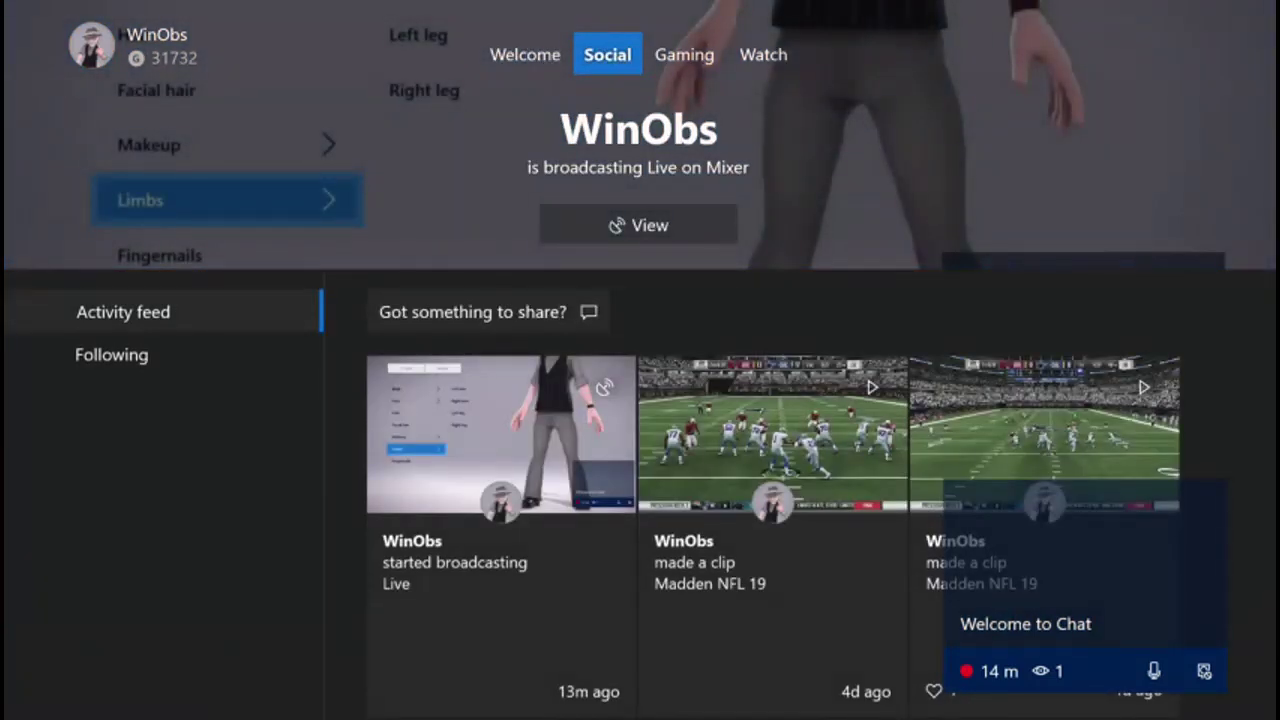
pyautogui.press('Right')
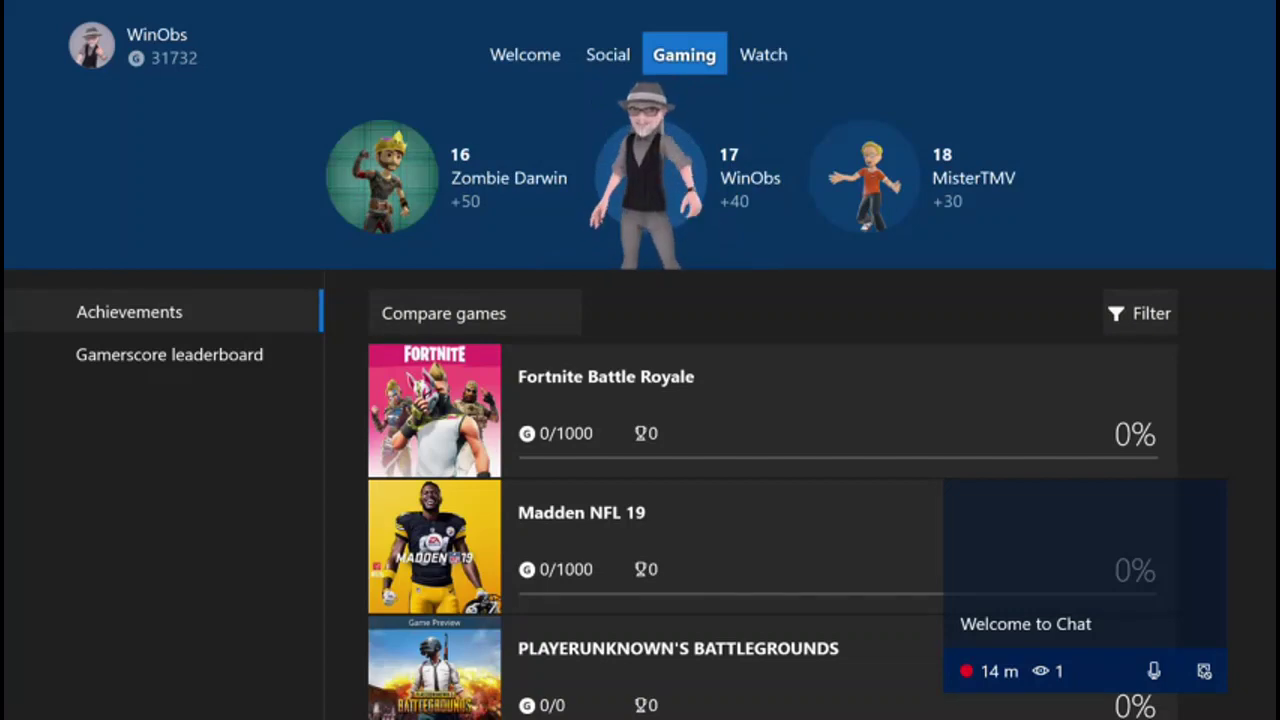
pyautogui.press('Right')
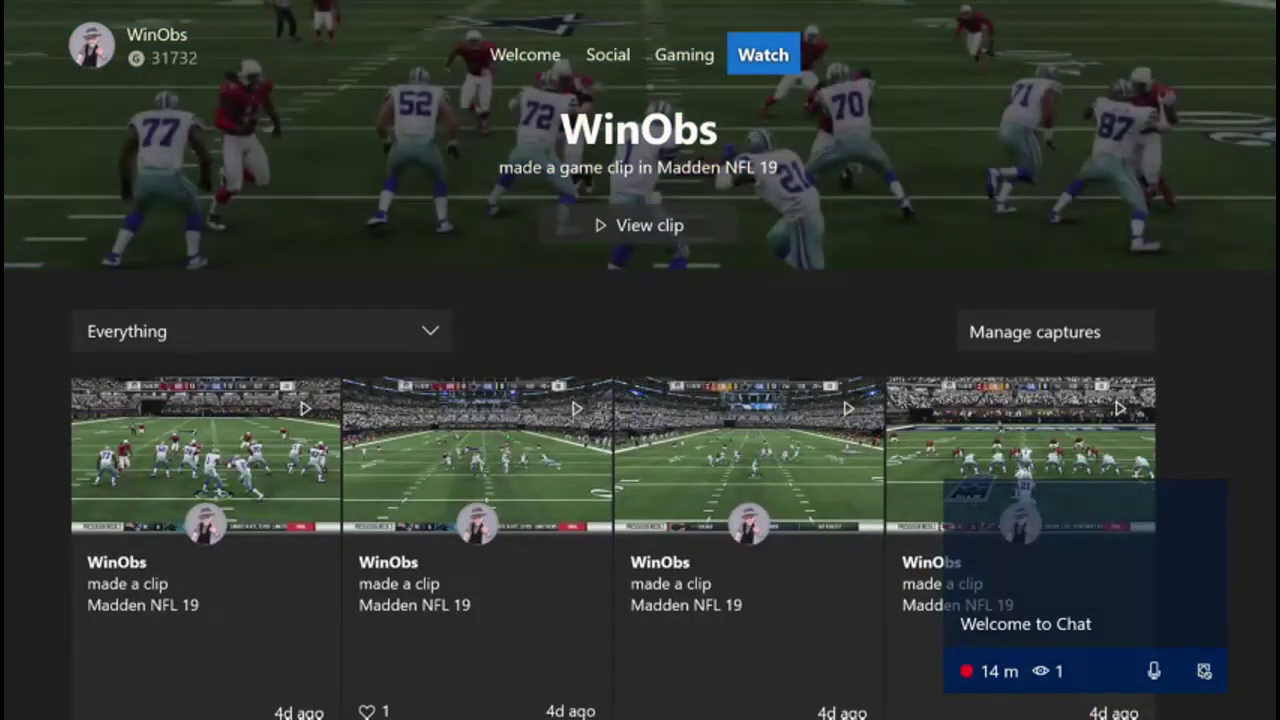
pyautogui.press('Down')
pyautogui.press('Down')
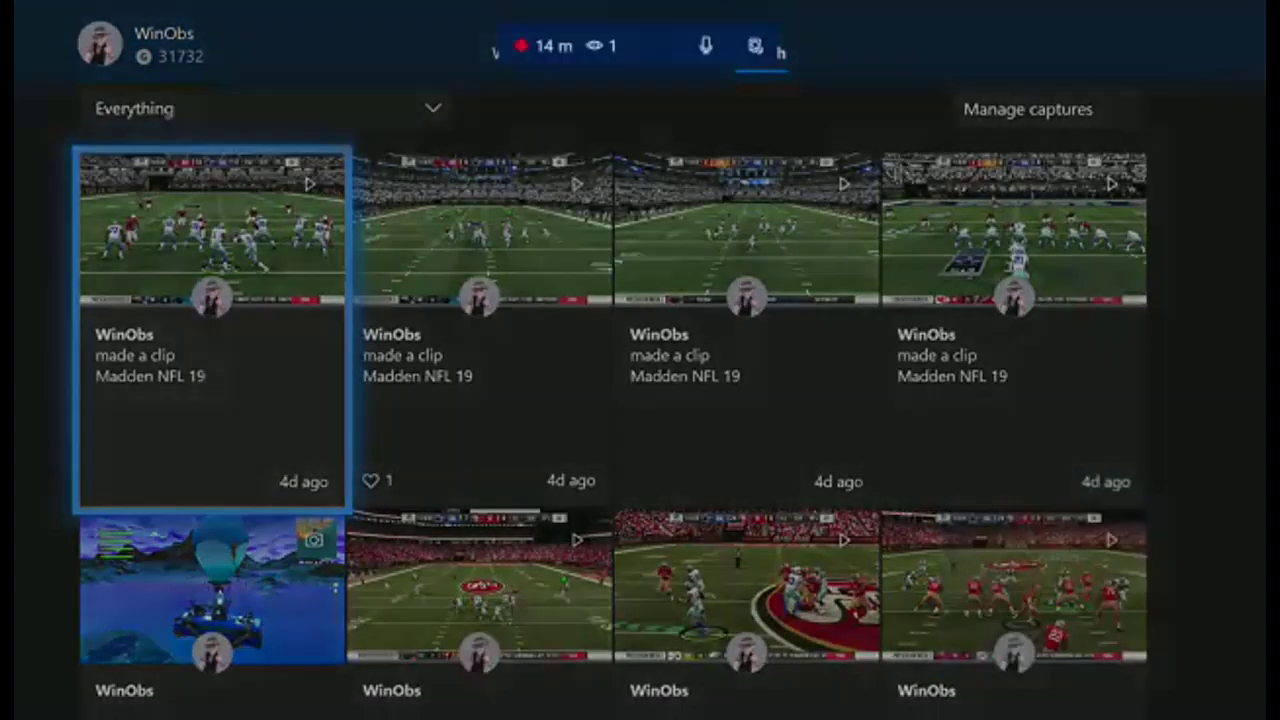
# Step: Leave the profile and guide and return to the Xbox Home screen
pyautogui.press('Down')
pyautogui.press('Down')
pyautogui.press('Down')
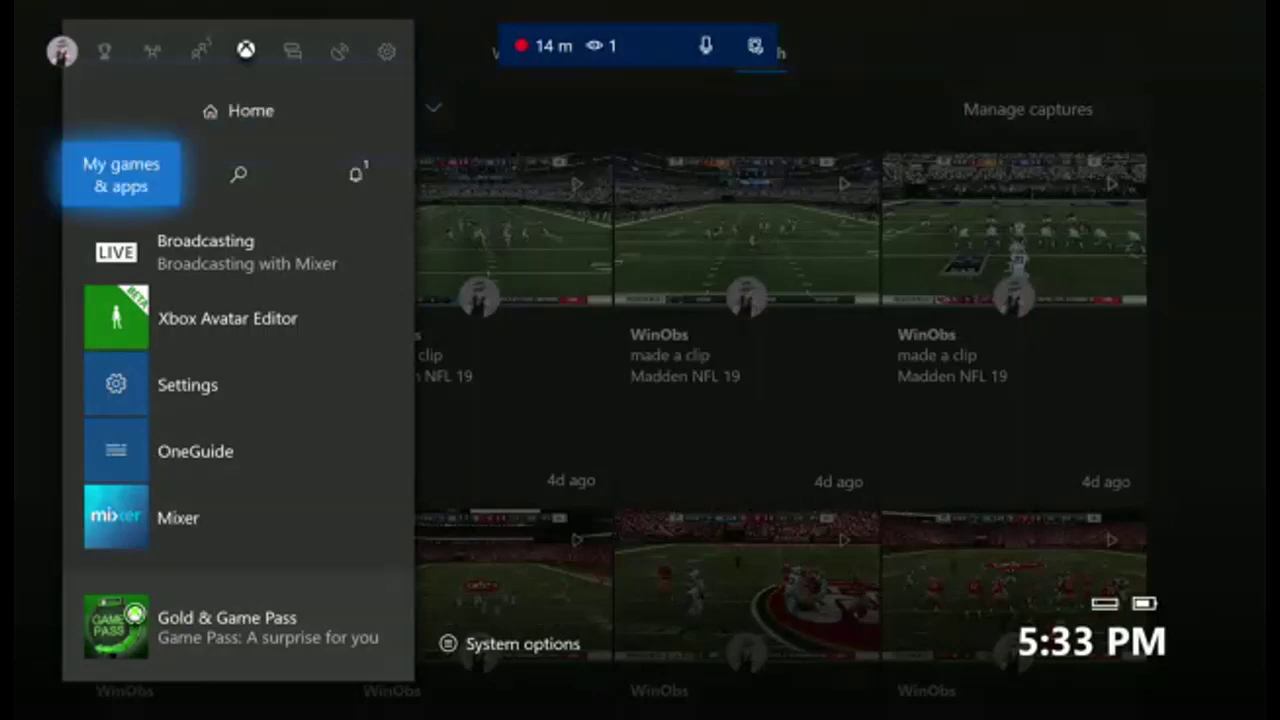
pyautogui.press('Up')
pyautogui.press('Up')
pyautogui.press('Up')
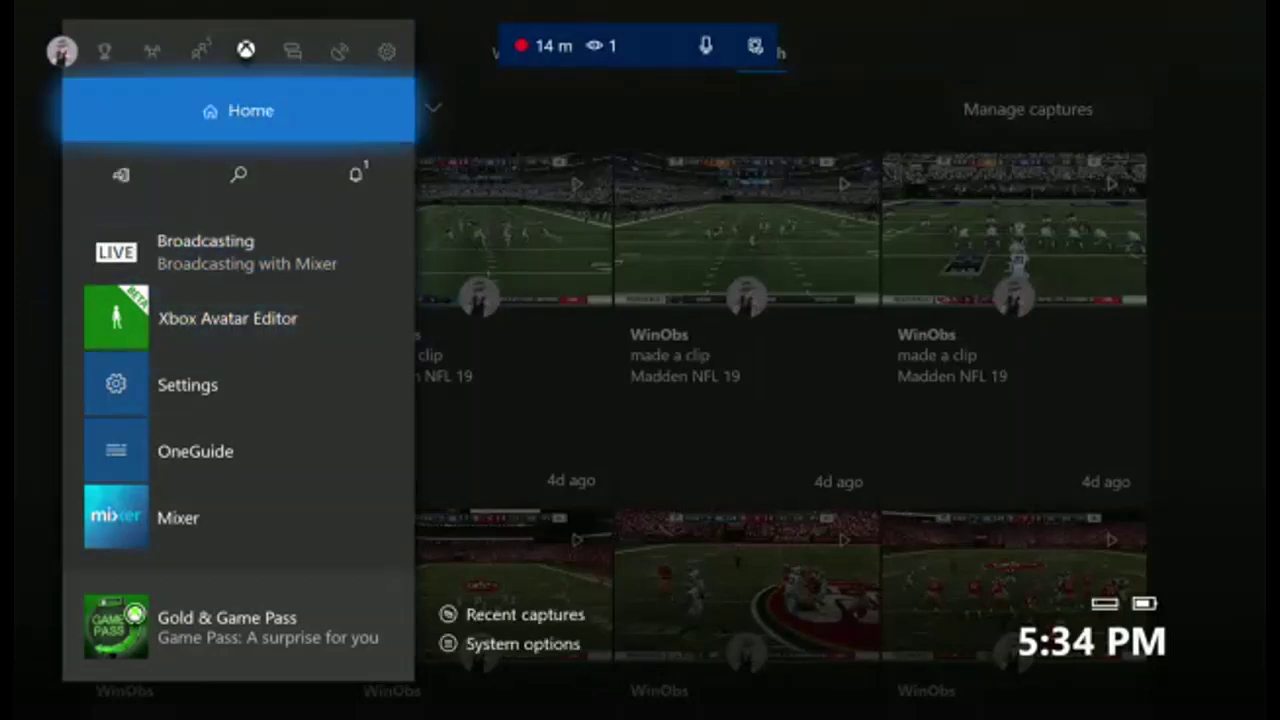
pyautogui.press('Escape')
pyautogui.press('Escape')
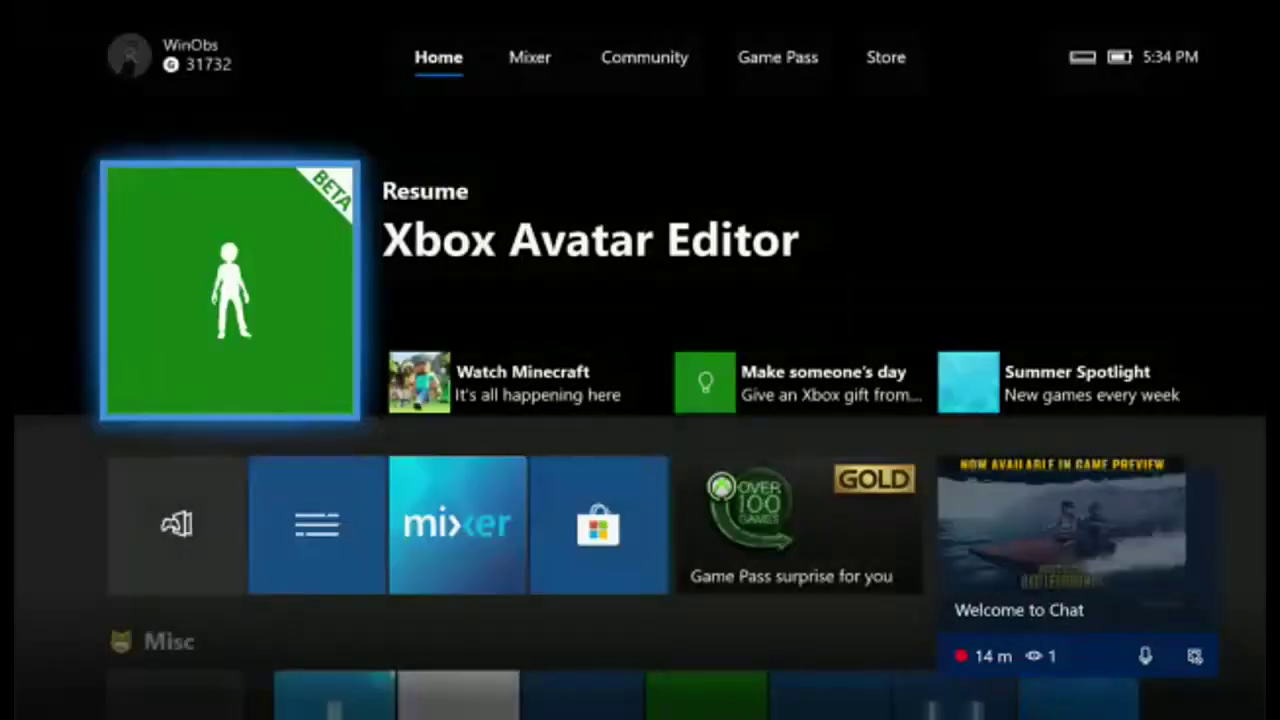
# Step: Look through the Home screen's content groups, from Misc and TV down to Xbox Live Gold
pyautogui.press('Down')
pyautogui.press('Down')
pyautogui.press('Down')
pyautogui.press('Down')
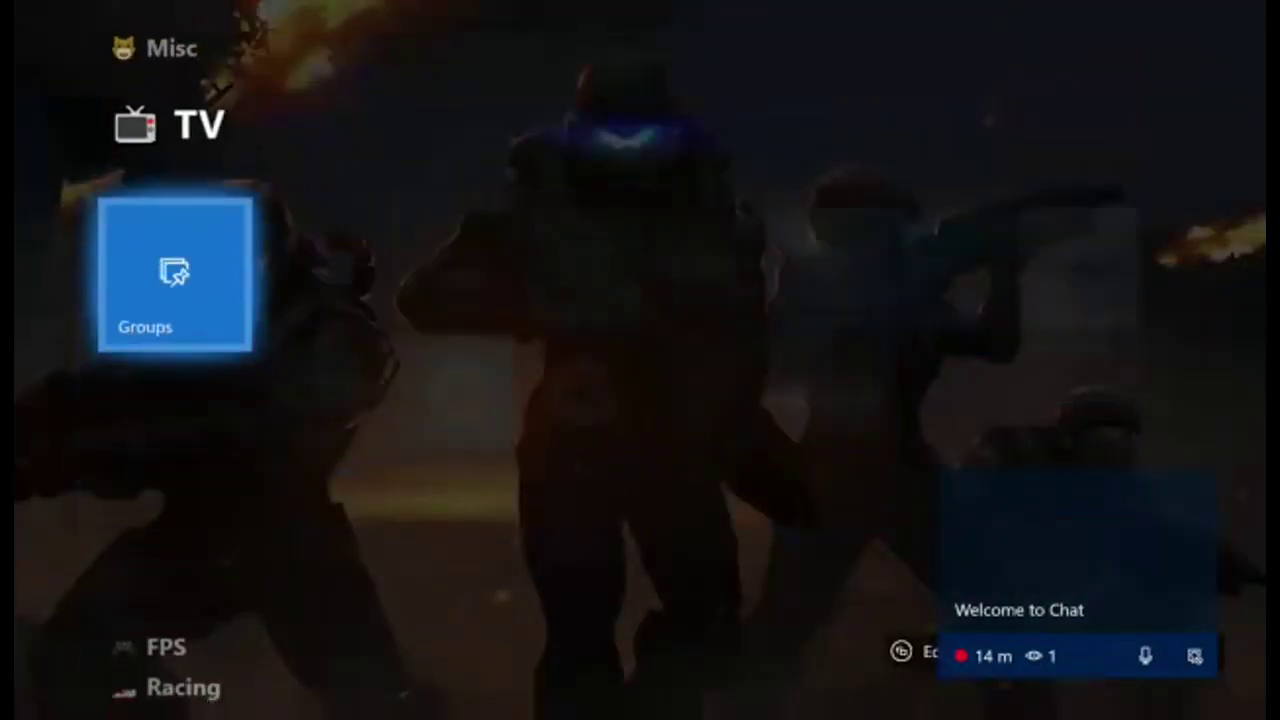
pyautogui.press('Up')
pyautogui.press('Up')
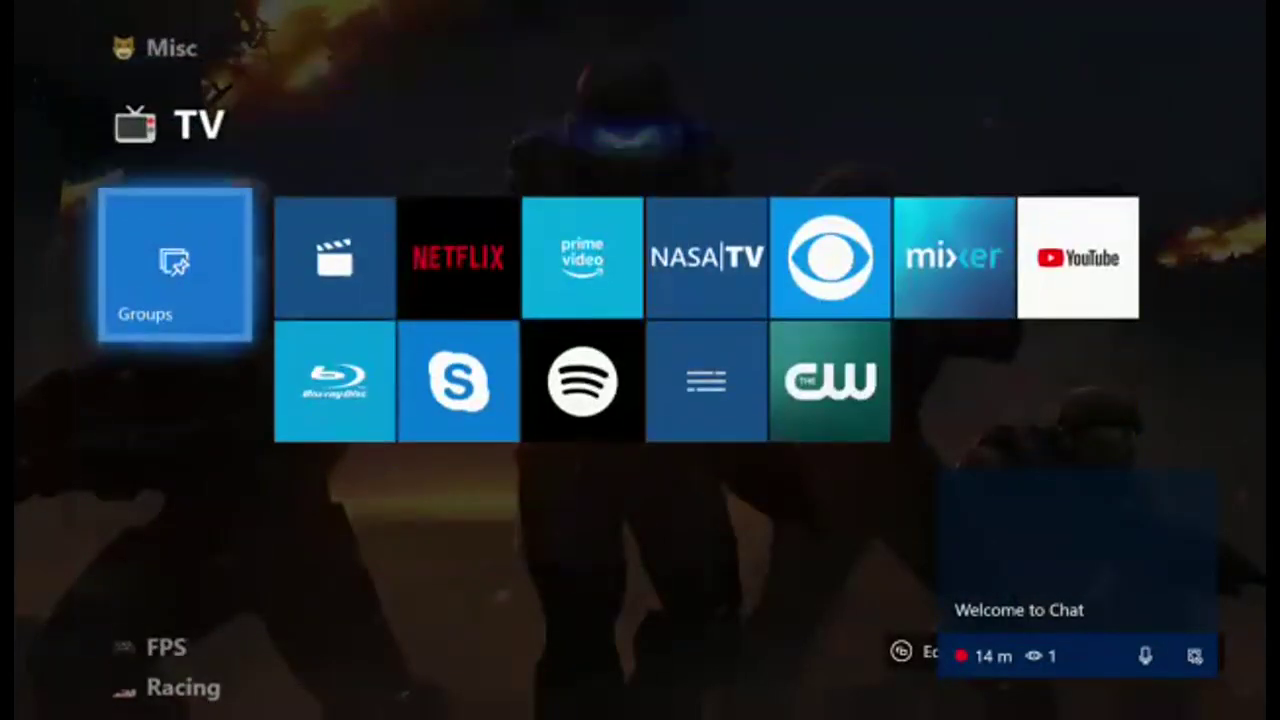
pyautogui.press('Down')
pyautogui.press('Down')
pyautogui.press('Down')
pyautogui.press('Down')
pyautogui.press('Down')
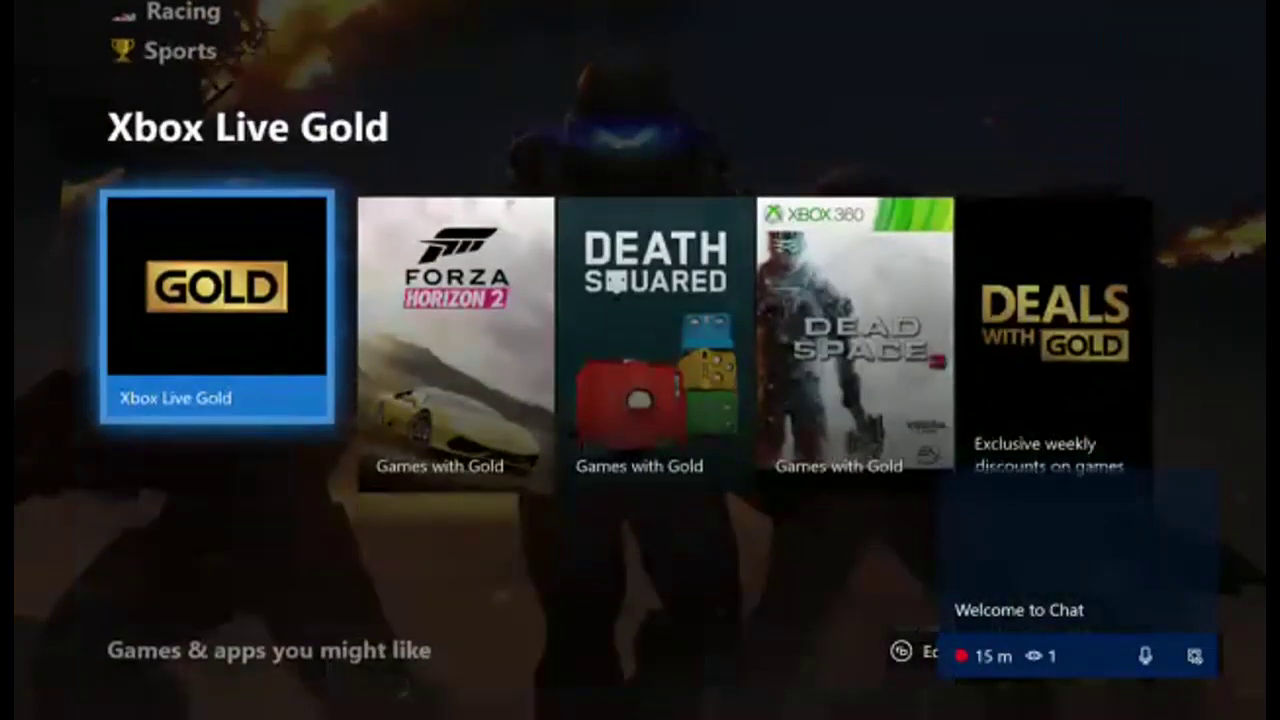
# Step: Return to the top of the Home screen and open the Microsoft Store's Deals page
pyautogui.press('Up')
pyautogui.press('Up')
pyautogui.press('Up')
pyautogui.press('Up')
pyautogui.press('Up')
pyautogui.press('Up')
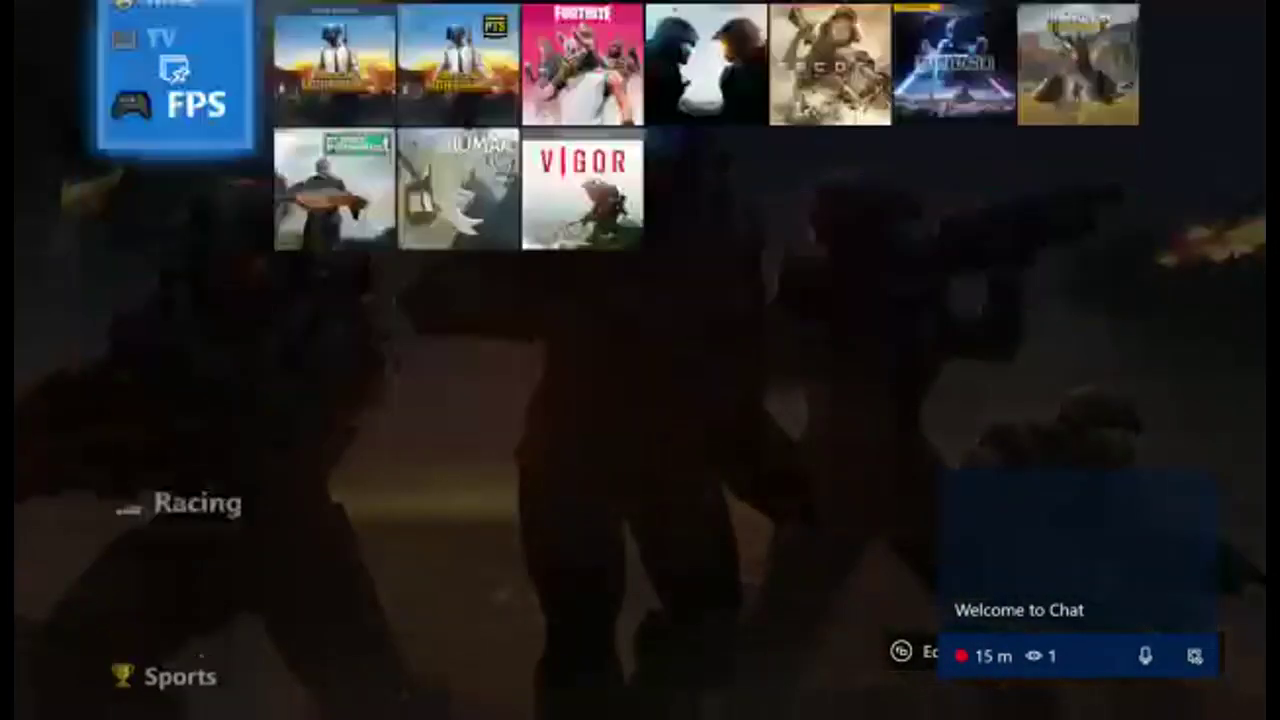
pyautogui.press('Up')
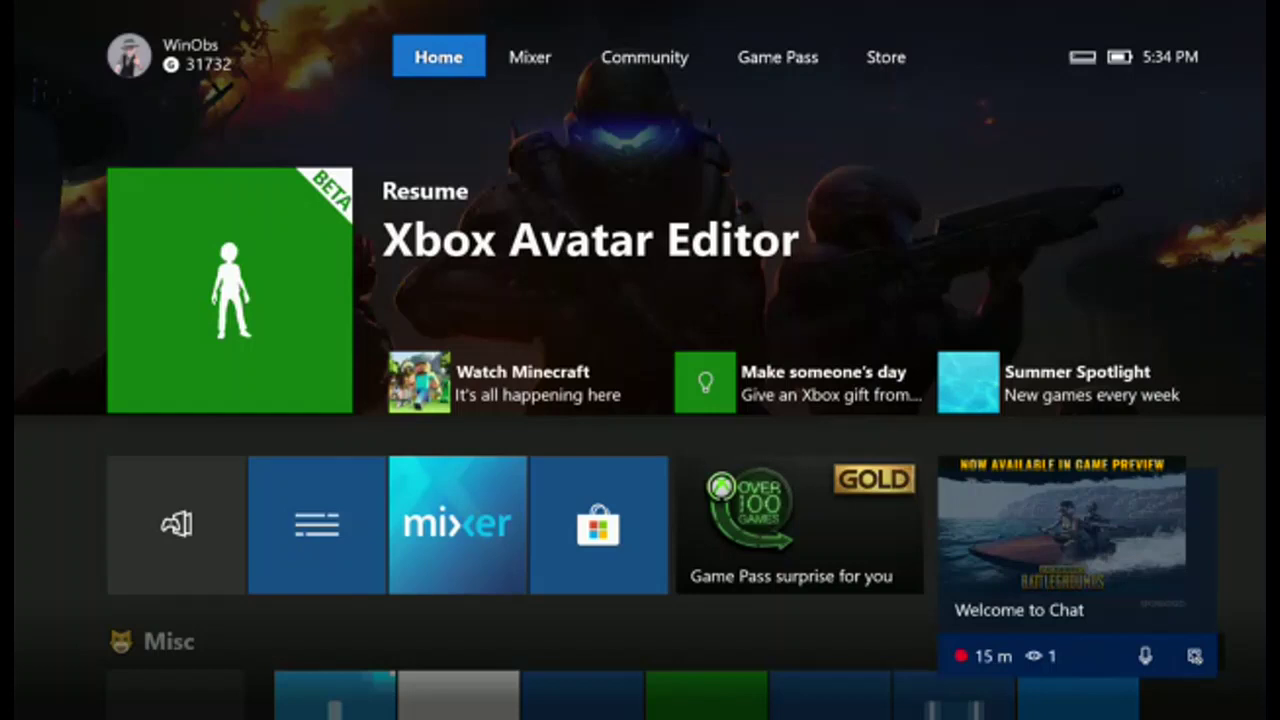
pyautogui.press('Down')
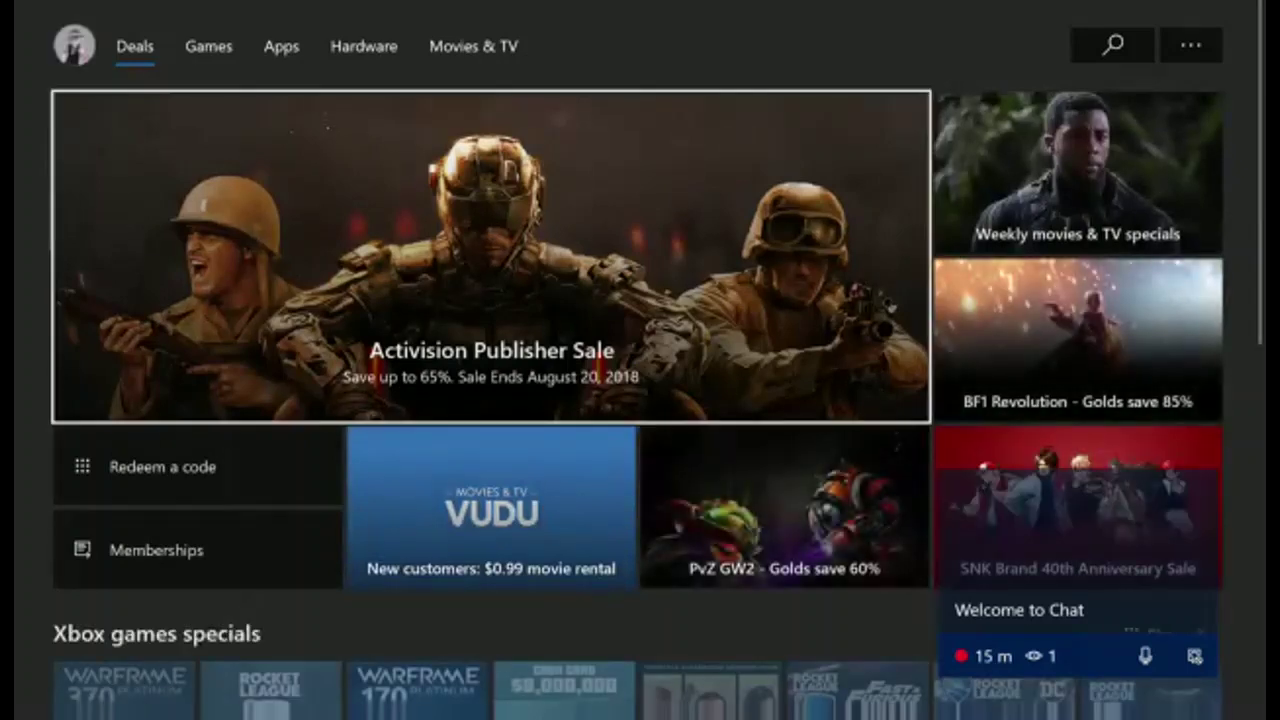
# Step: View the Microsoft Store's shopping cart and bring up the Xbox guide over it
pyautogui.press('Up')
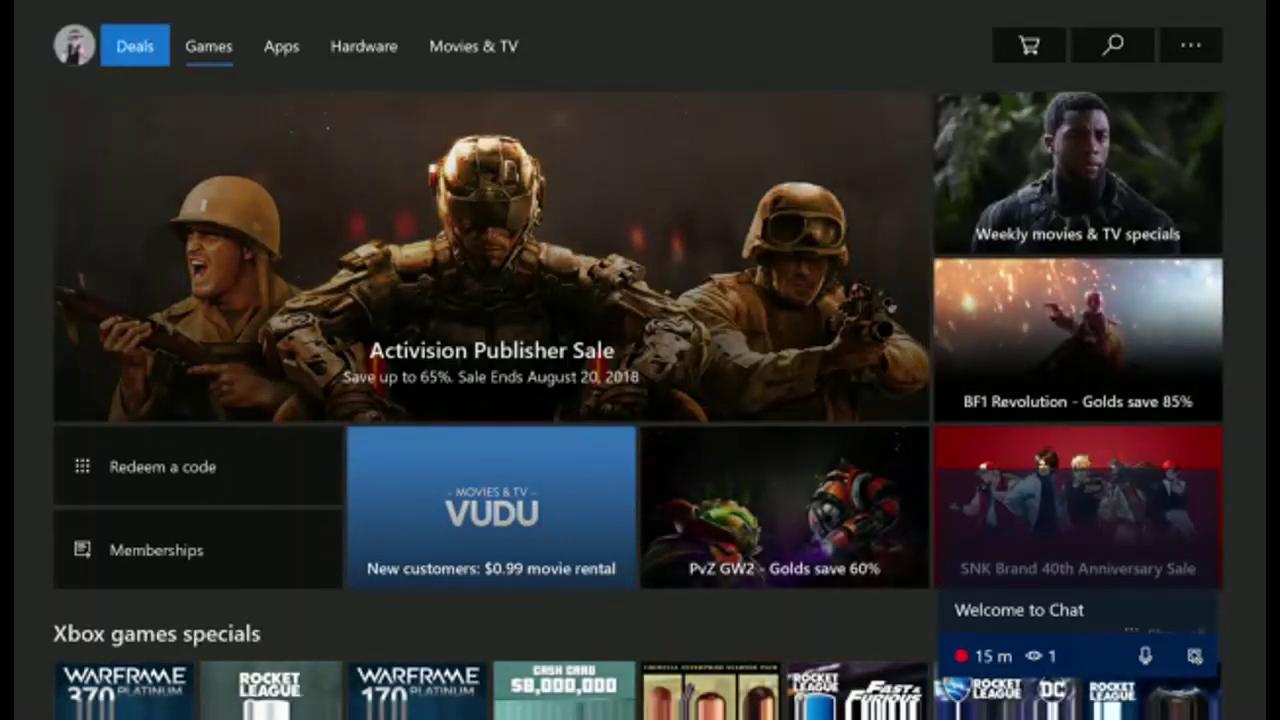
pyautogui.press('Right')
pyautogui.press('Right')
pyautogui.press('Right')
pyautogui.press('Right')
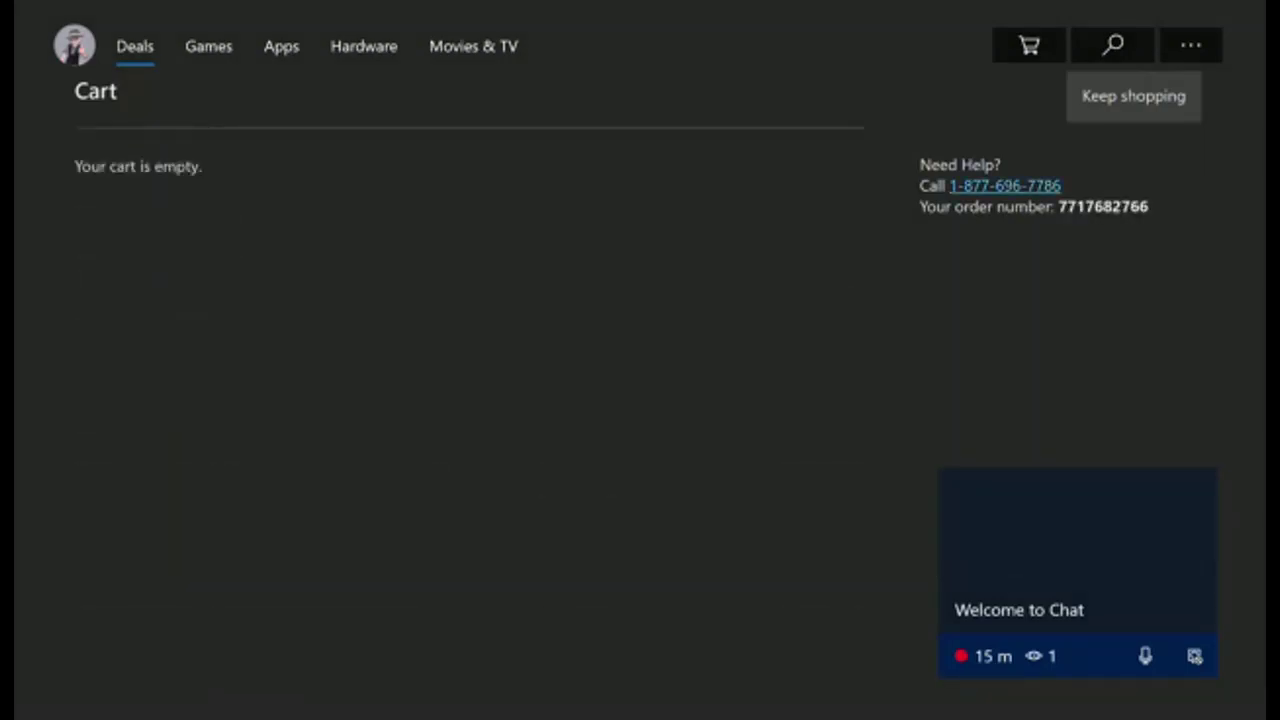
pyautogui.press('super')
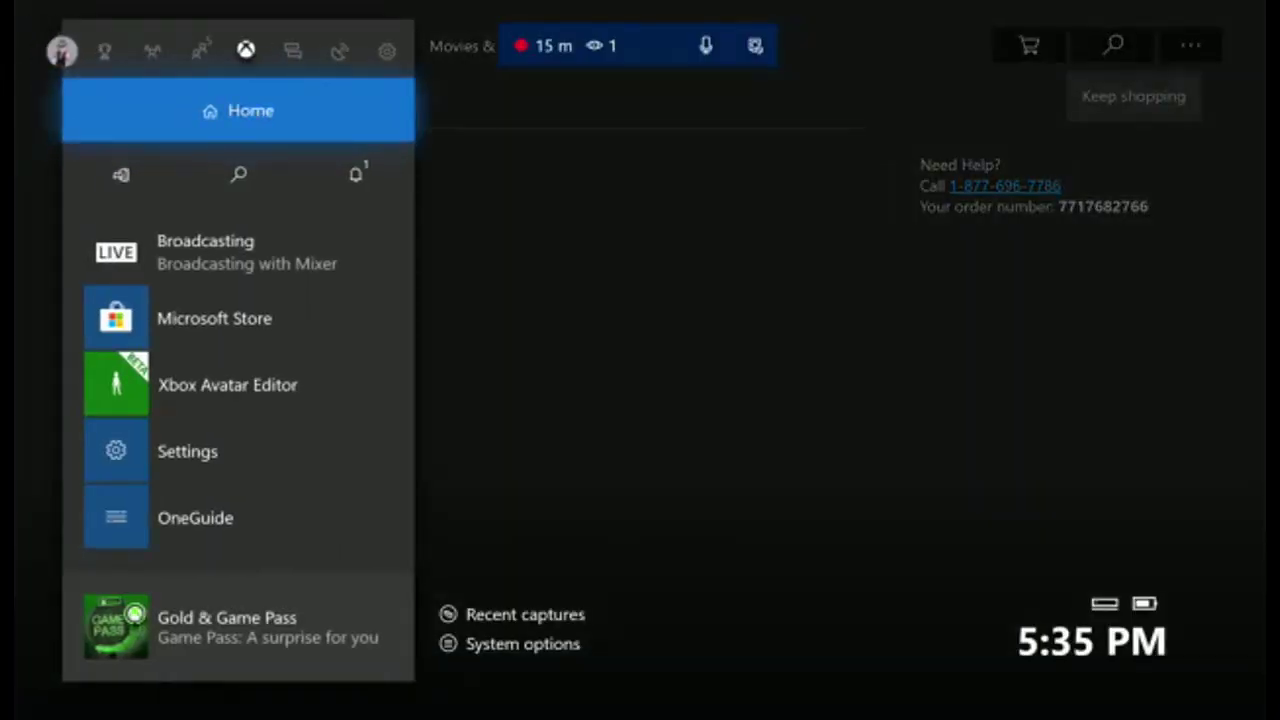